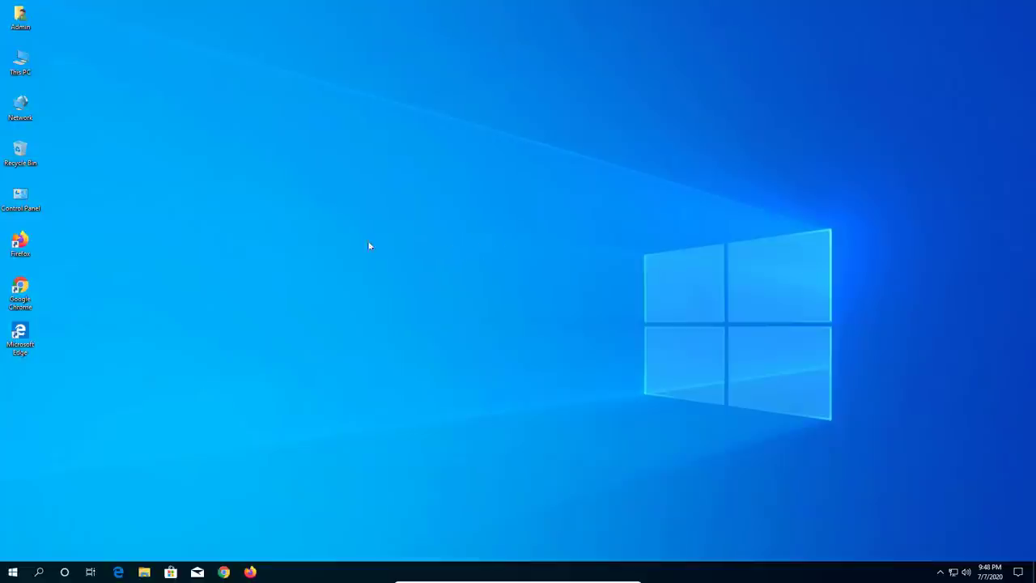
# - Launch Firefox from the desktop, dismiss the default-browser prompt and go to ubuntu.com
pyautogui.click(23, 246)
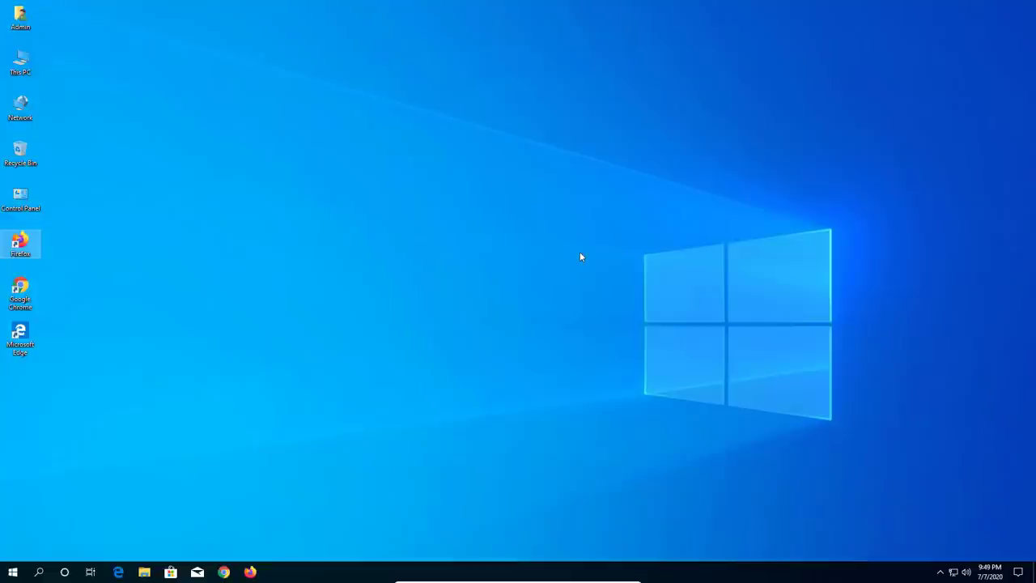
pyautogui.press('Return')
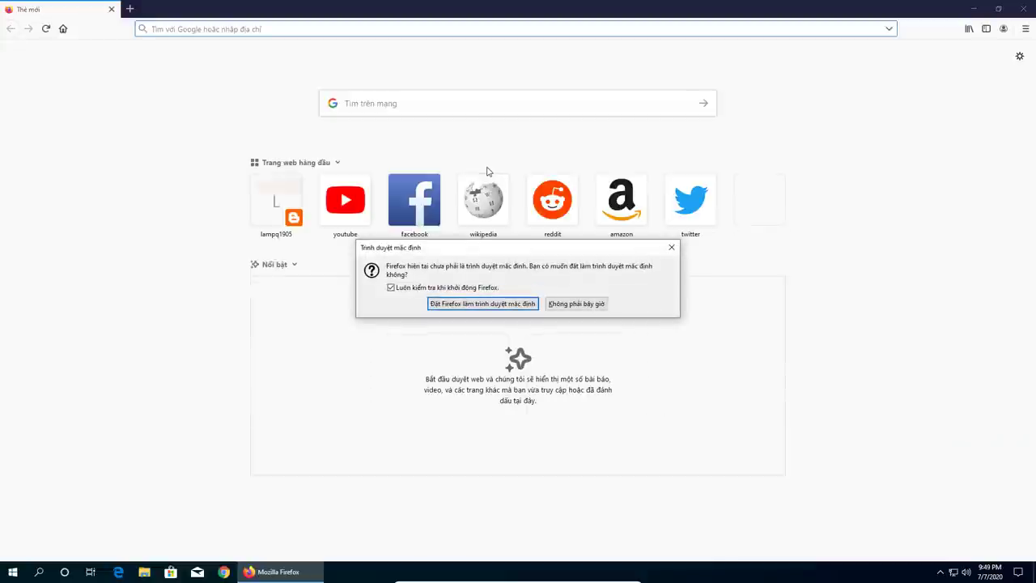
pyautogui.click(575, 304)
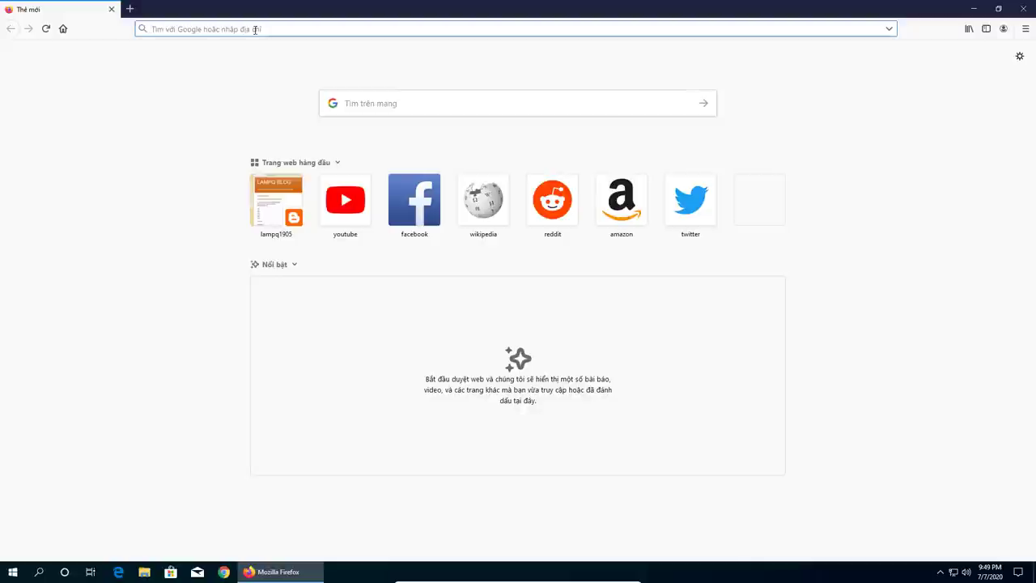
pyautogui.write('ubuntu')
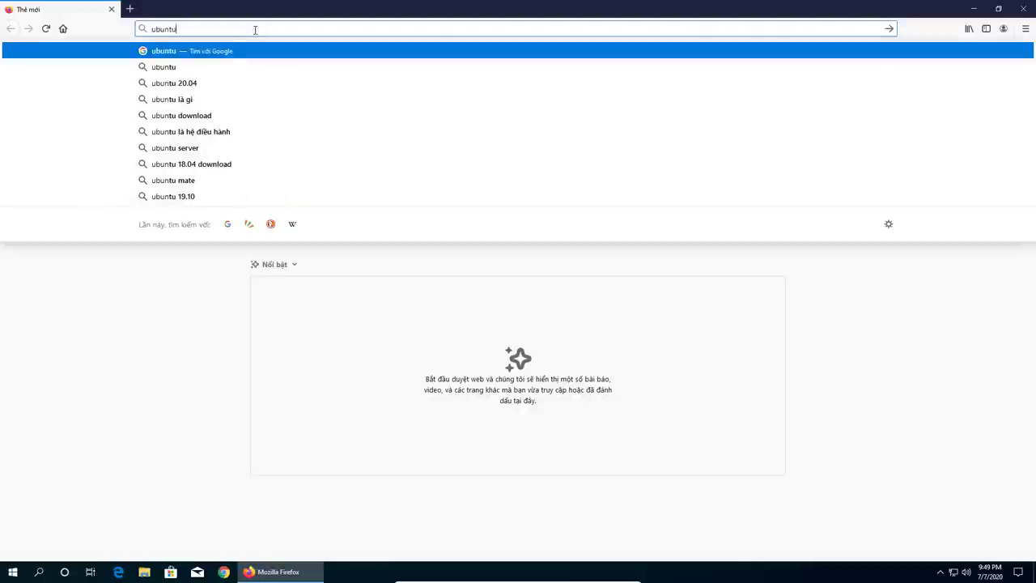
pyautogui.write('.com')
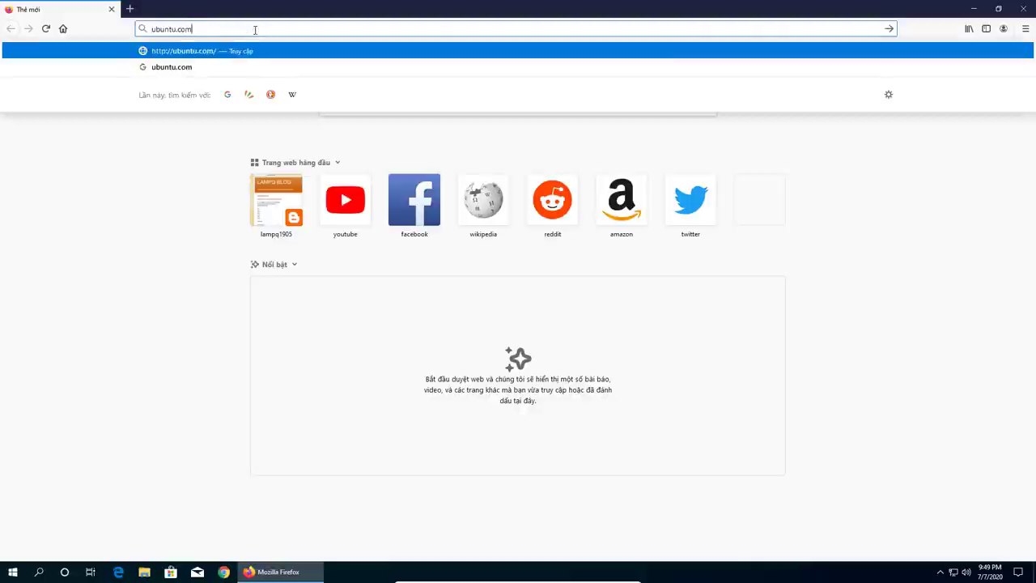
pyautogui.press('Return')
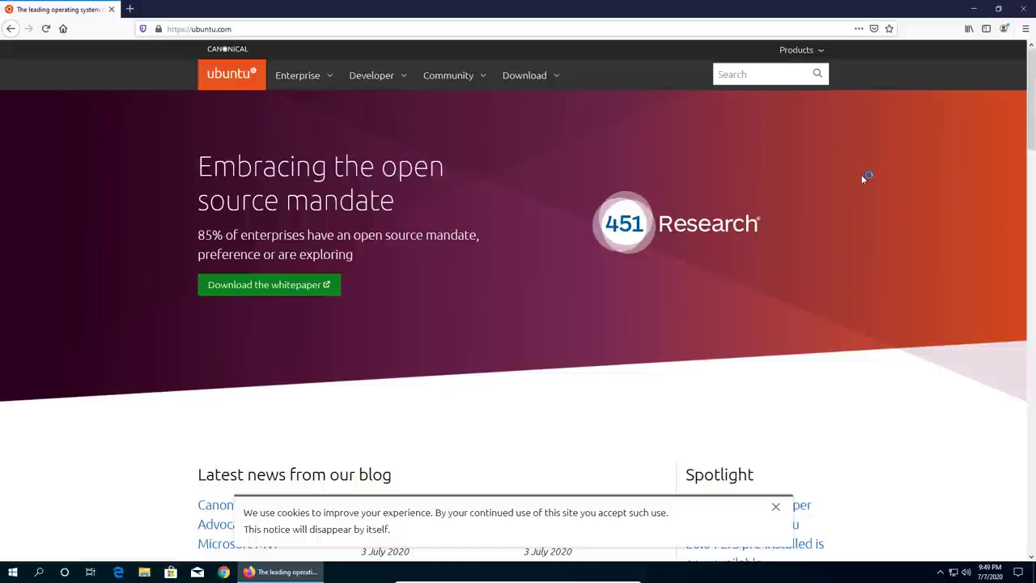
# - Scroll the ubuntu.com homepage down to the footer, then back up toward the top banner
pyautogui.scroll(-2, 862, 177)
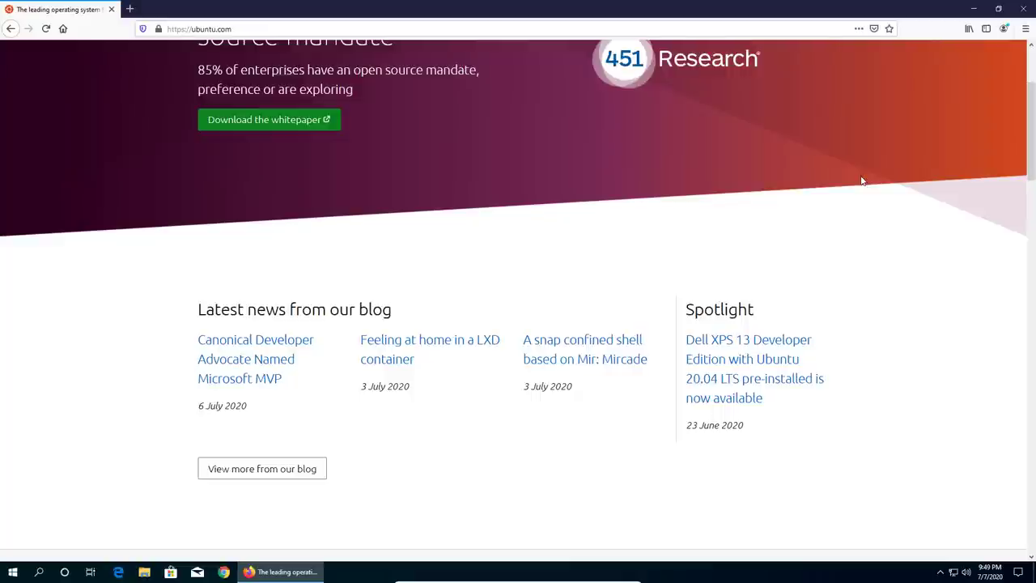
pyautogui.scroll(-6, 862, 181)
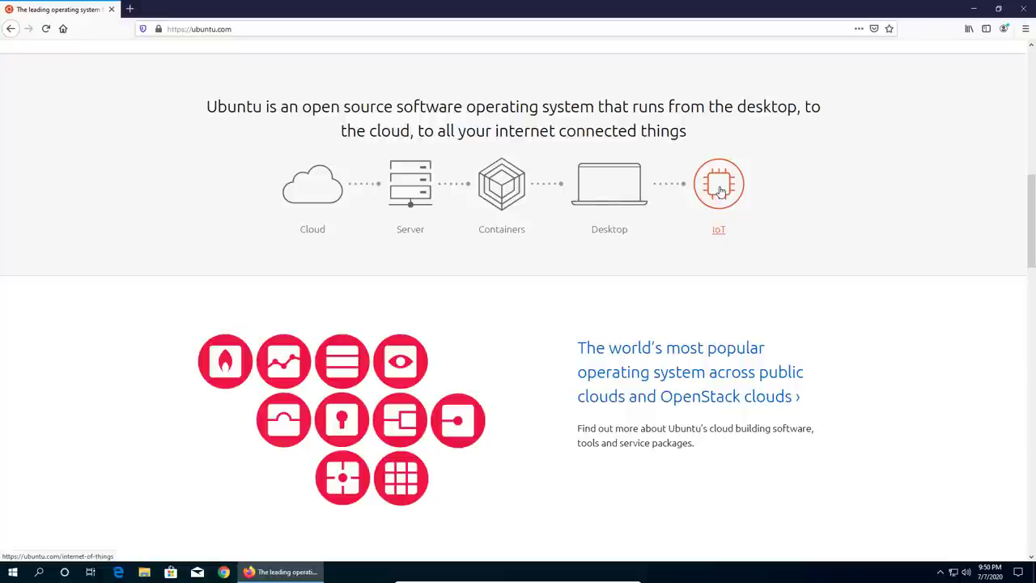
pyautogui.scroll(-2, 800, 213)
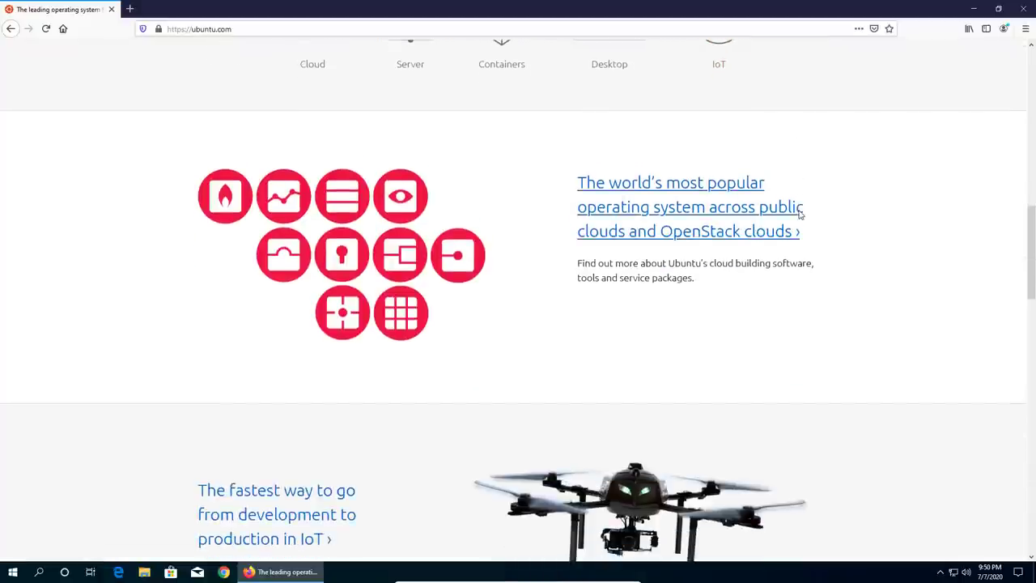
pyautogui.scroll(-3, 800, 213)
pyautogui.scroll(-3, 798, 215)
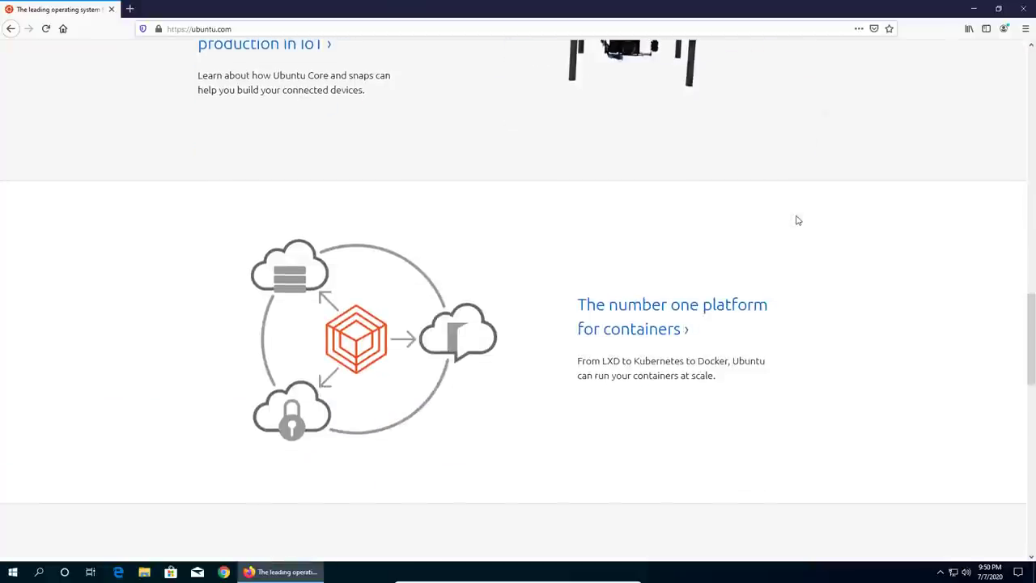
pyautogui.scroll(-3, 798, 220)
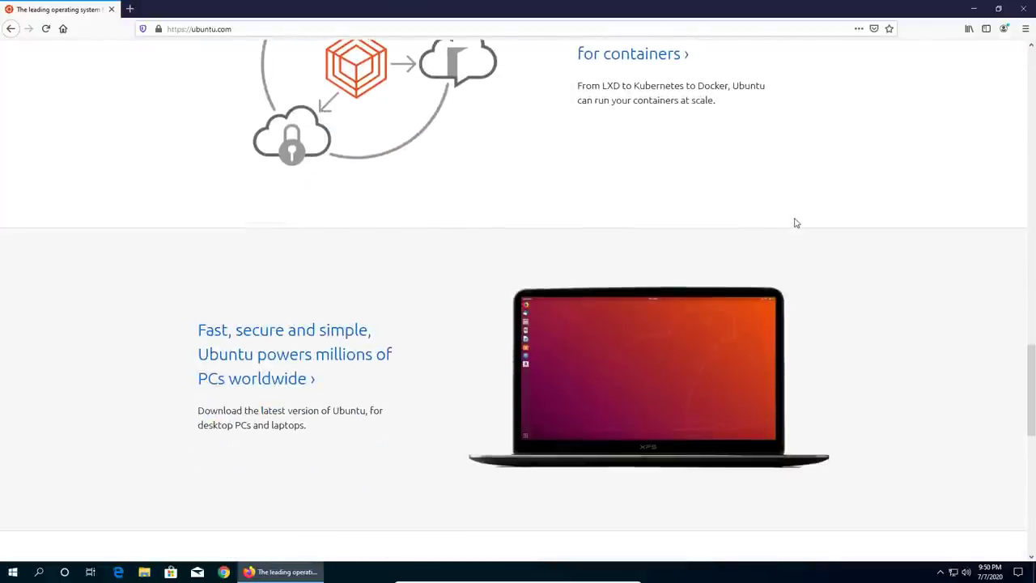
pyautogui.scroll(-3, 797, 223)
pyautogui.scroll(-2, 796, 223)
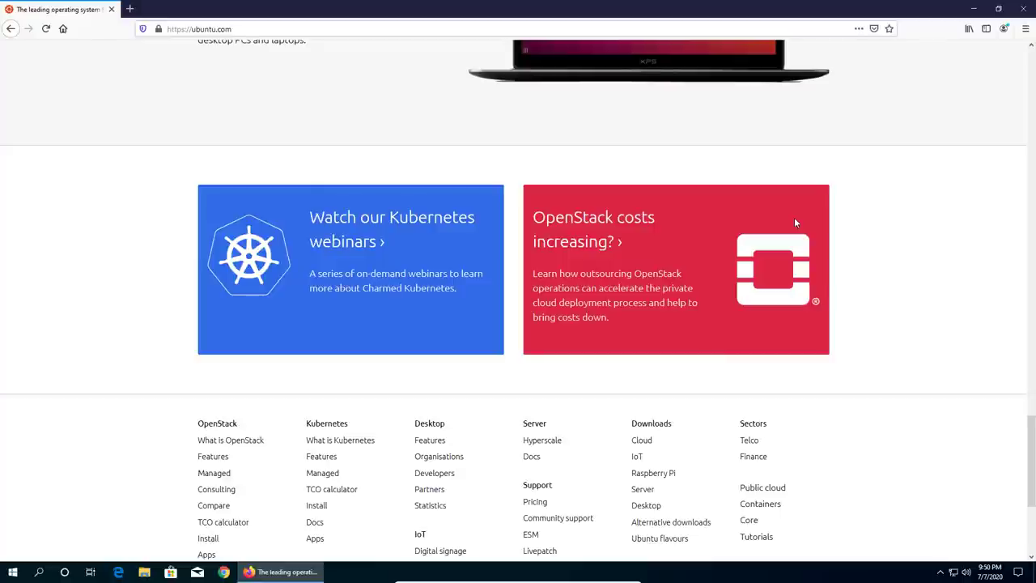
pyautogui.scroll(-3, 795, 223)
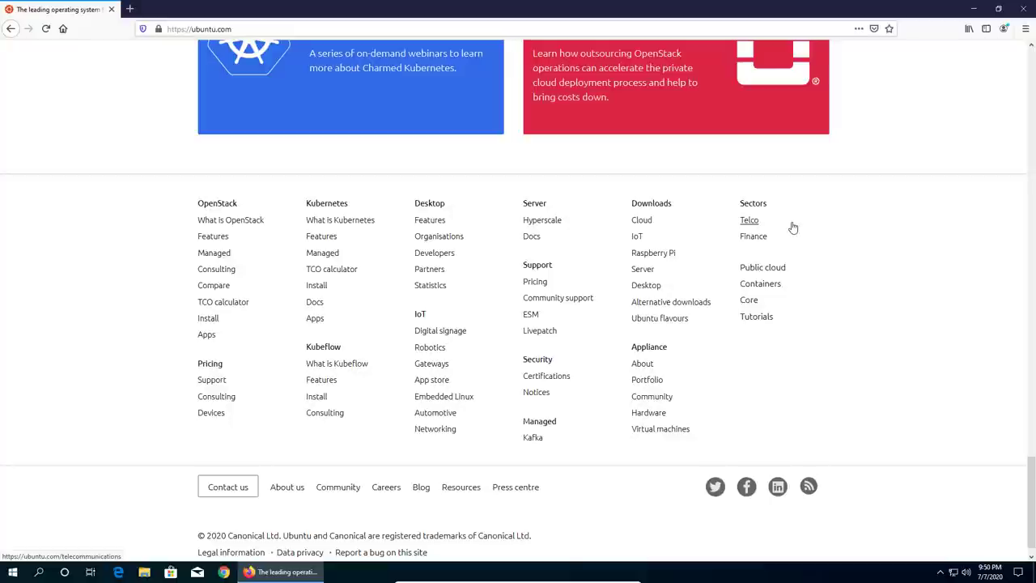
pyautogui.scroll(15, 793, 227)
pyautogui.scroll(5, 793, 228)
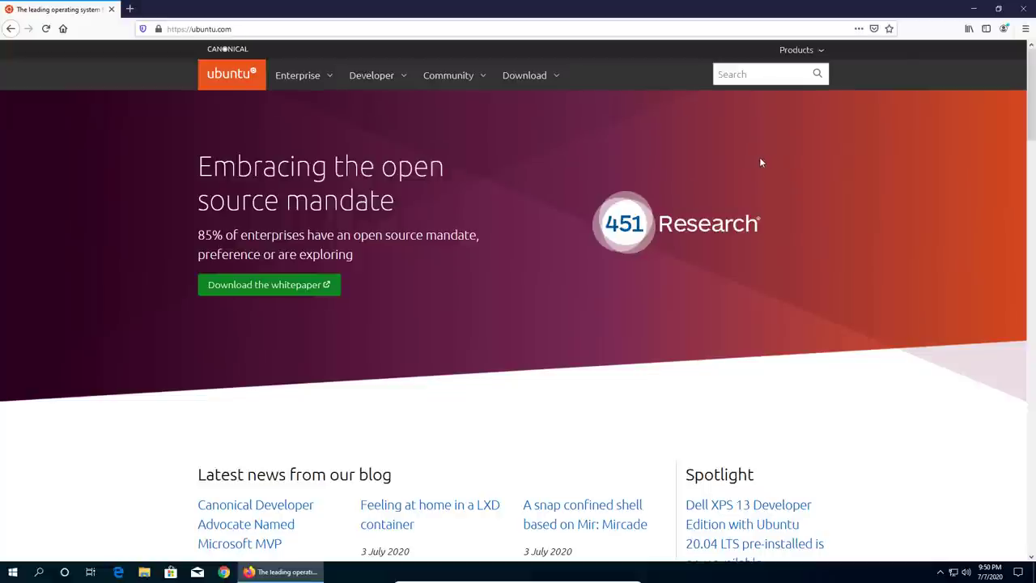
# - Open the Download menu in the ubuntu.com navigation bar
pyautogui.click(535, 81)
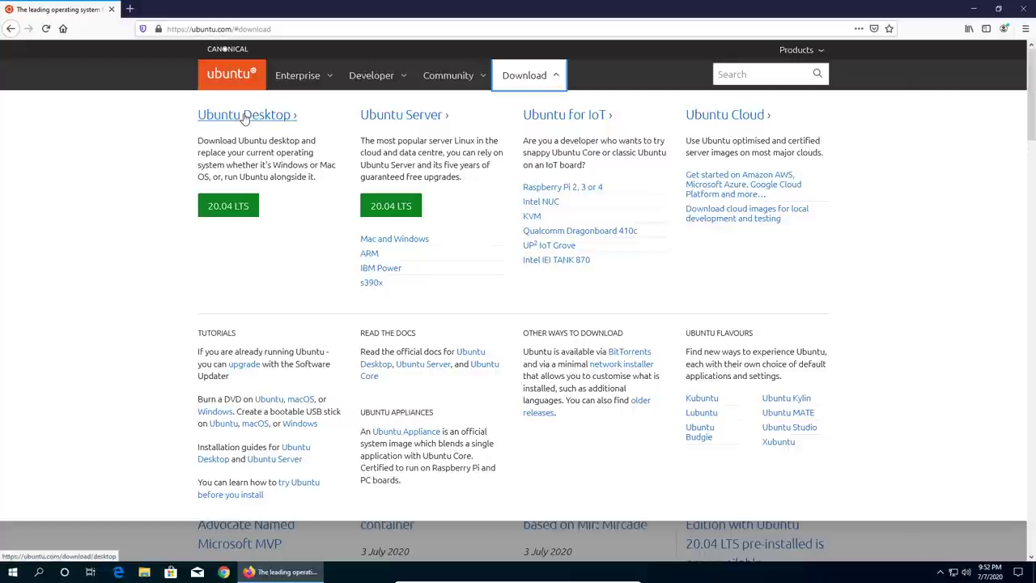
# - From the Ubuntu Desktop page, download Ubuntu 20.04 LTS and save ubuntu-20.04-desktop-amd64.iso to disk
pyautogui.click(245, 116)
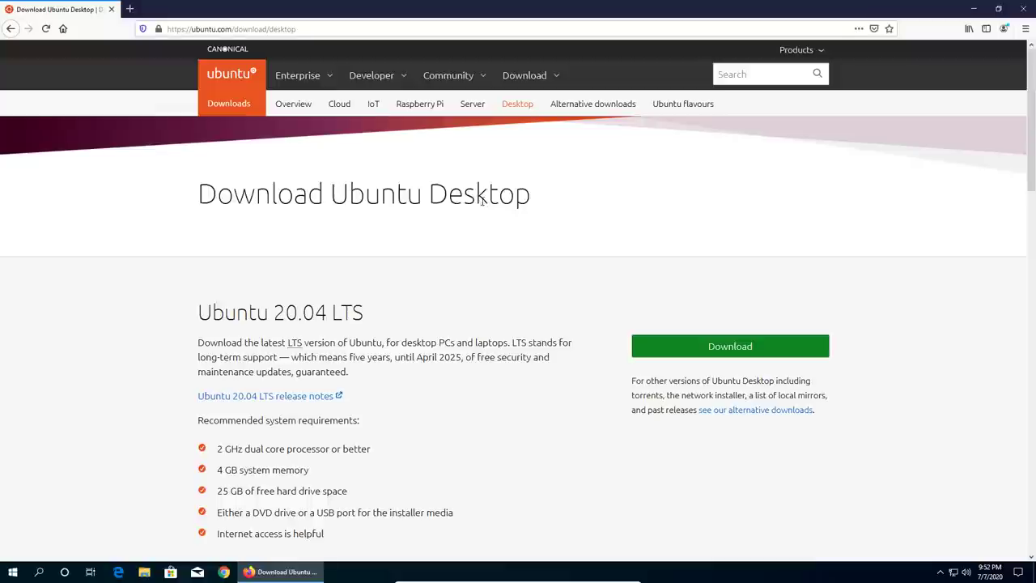
pyautogui.scroll(-3, 483, 200)
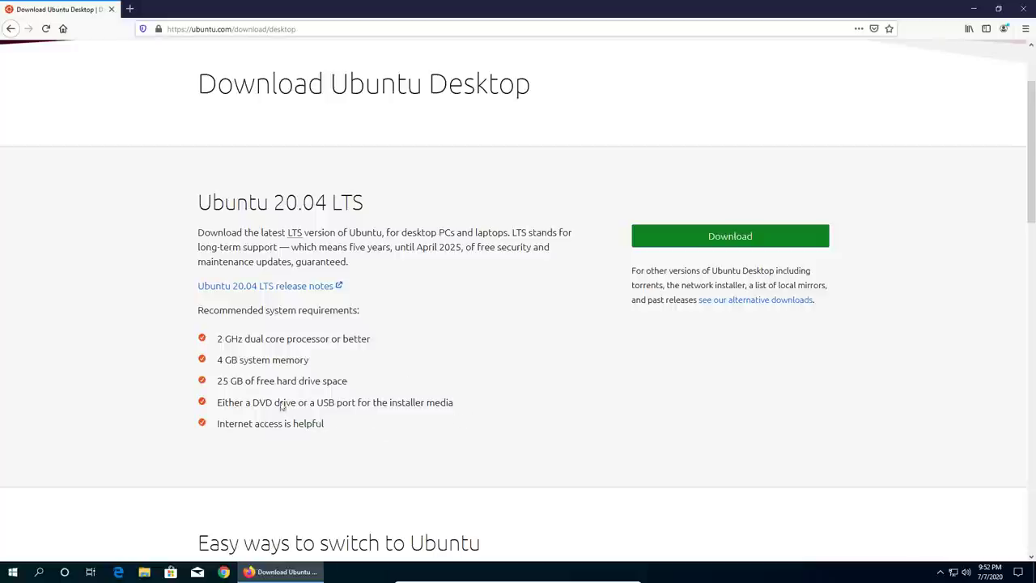
pyautogui.scroll(-3, 719, 369)
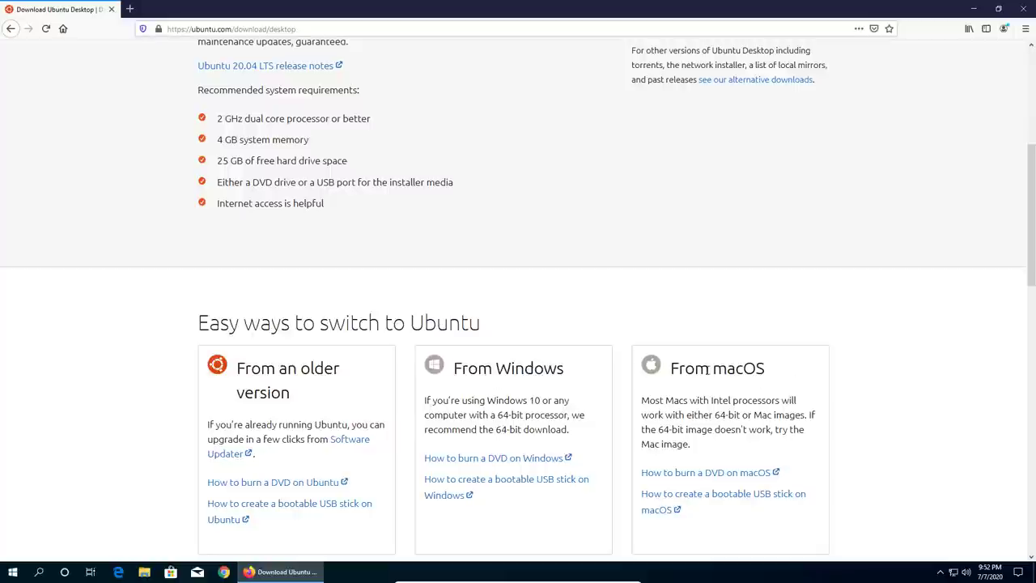
pyautogui.scroll(4, 675, 305)
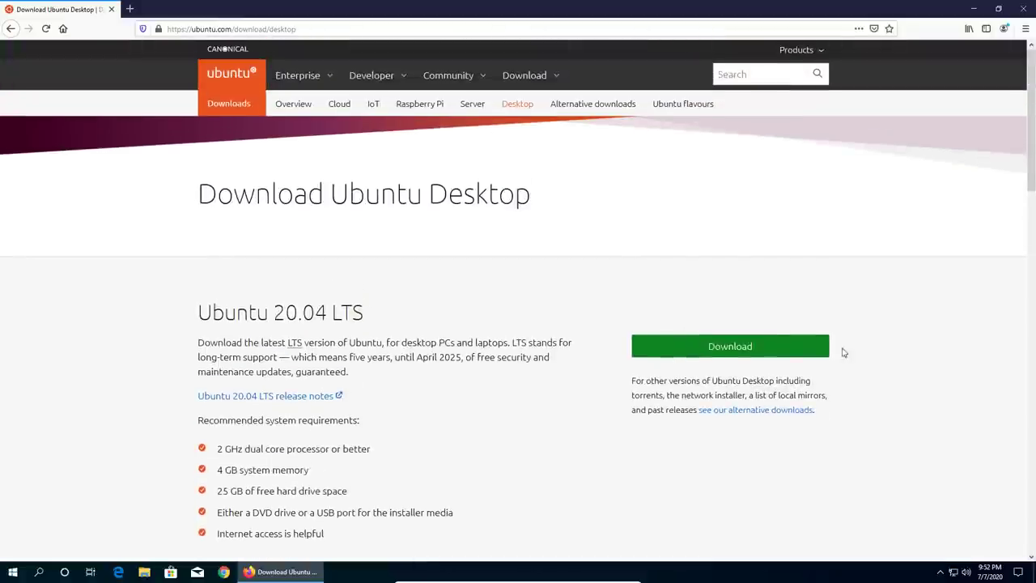
pyautogui.click(741, 357)
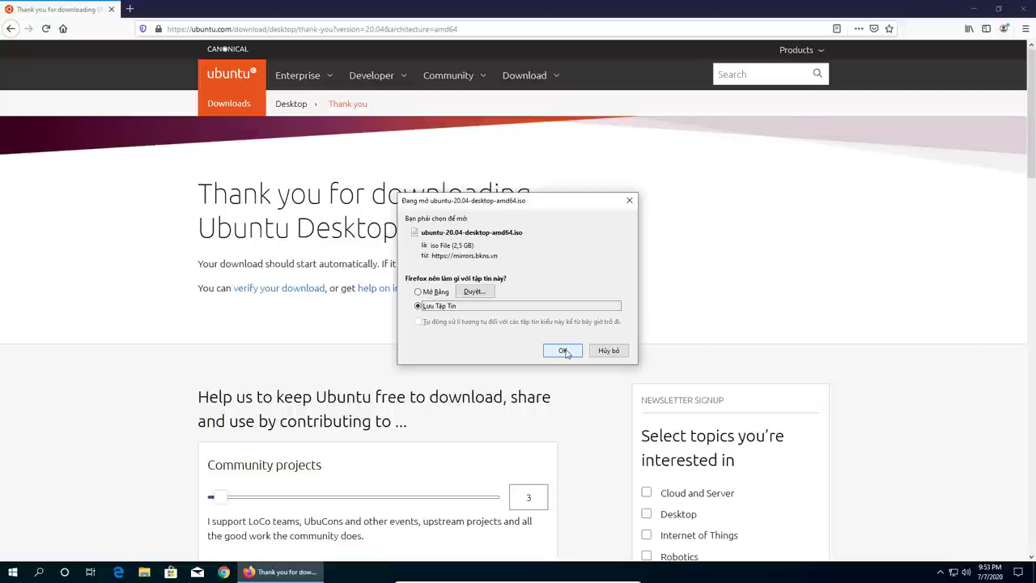
pyautogui.click(564, 352)
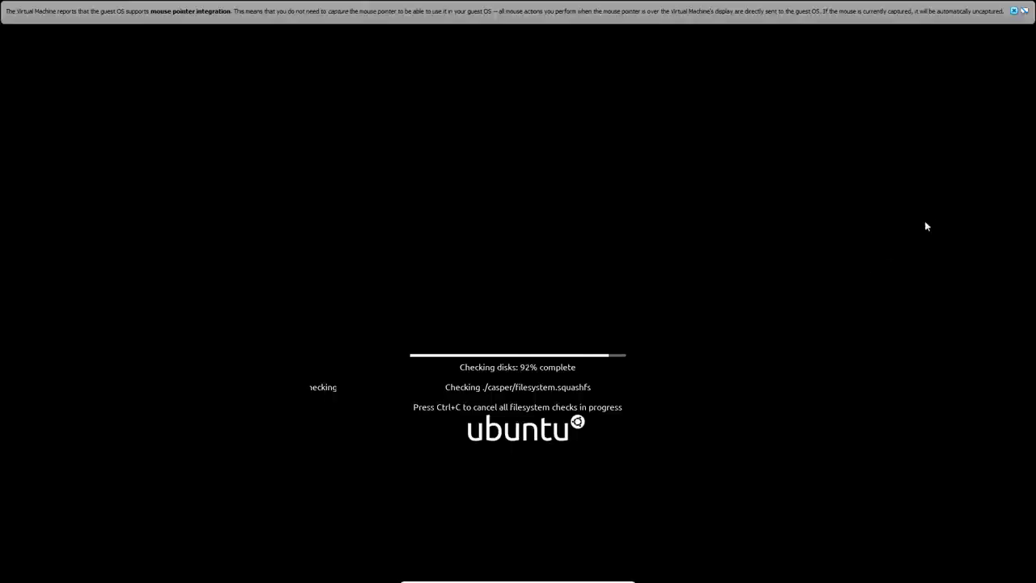
# - Close the mouse integration notification bar at the top of the VM window
pyautogui.click(1013, 12)
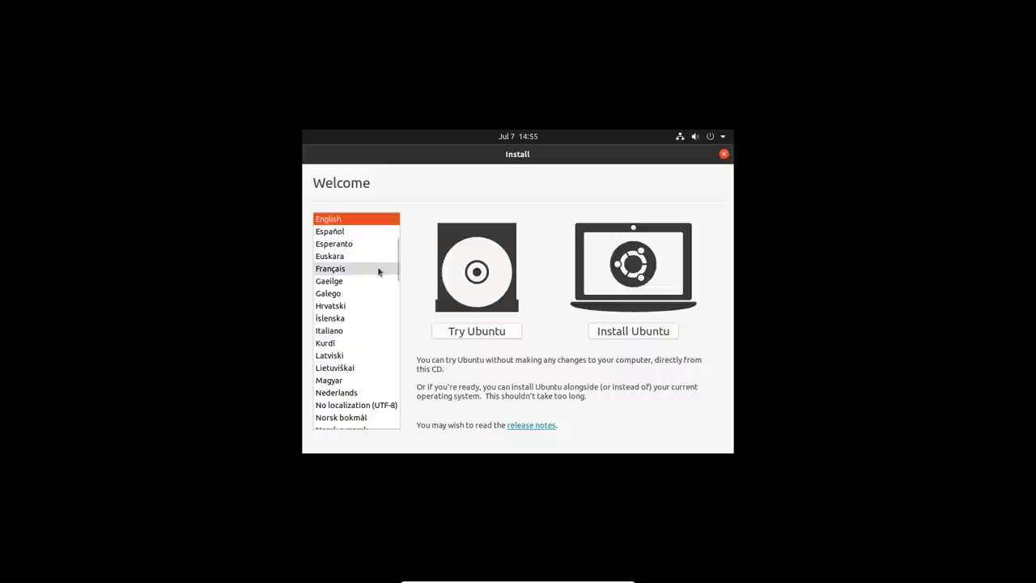
# - Try Tiếng Việt, switch the installer language back to English, and choose Install Ubuntu
pyautogui.scroll(-3, 359, 273)
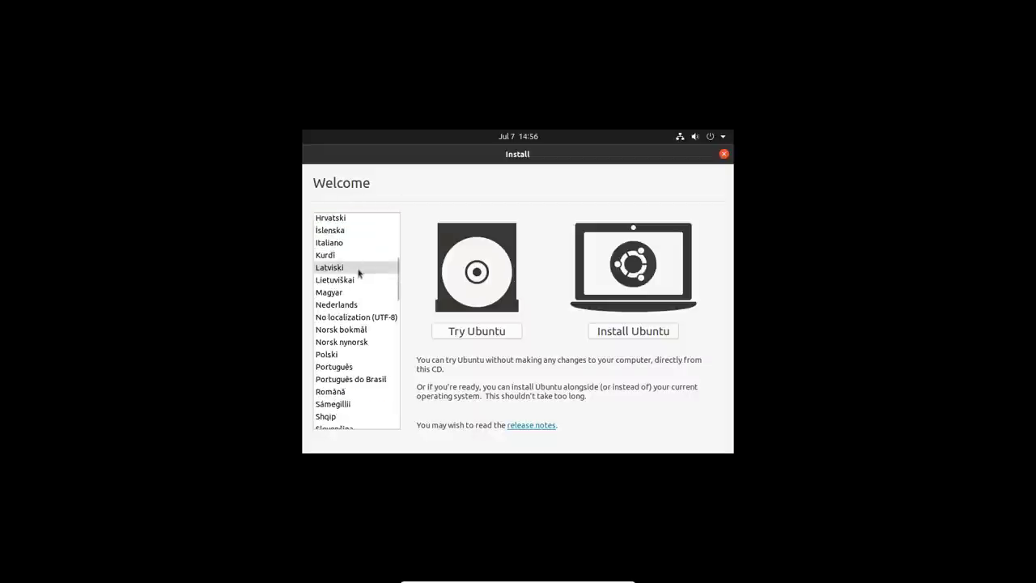
pyautogui.scroll(-5, 359, 273)
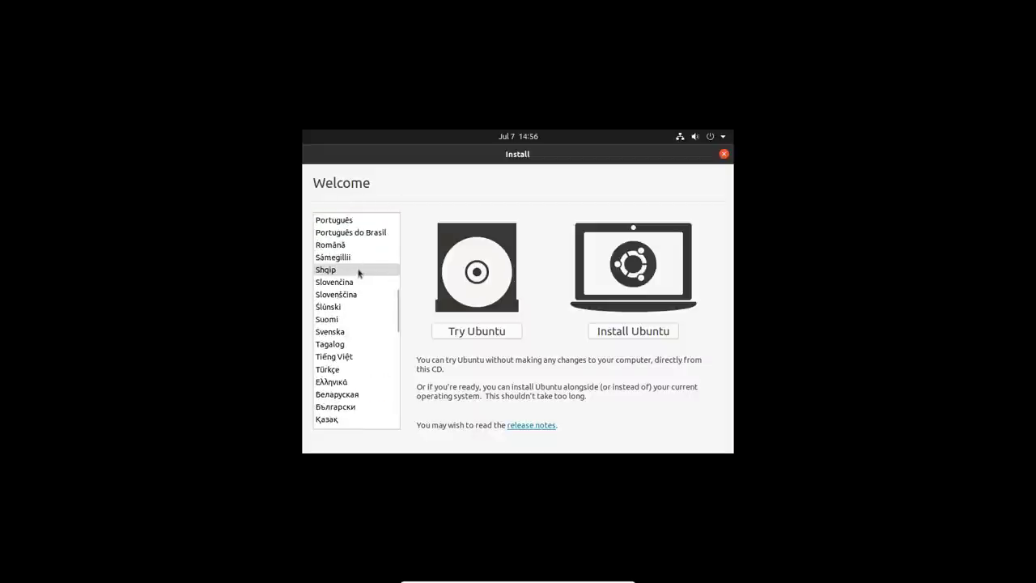
pyautogui.click(350, 357)
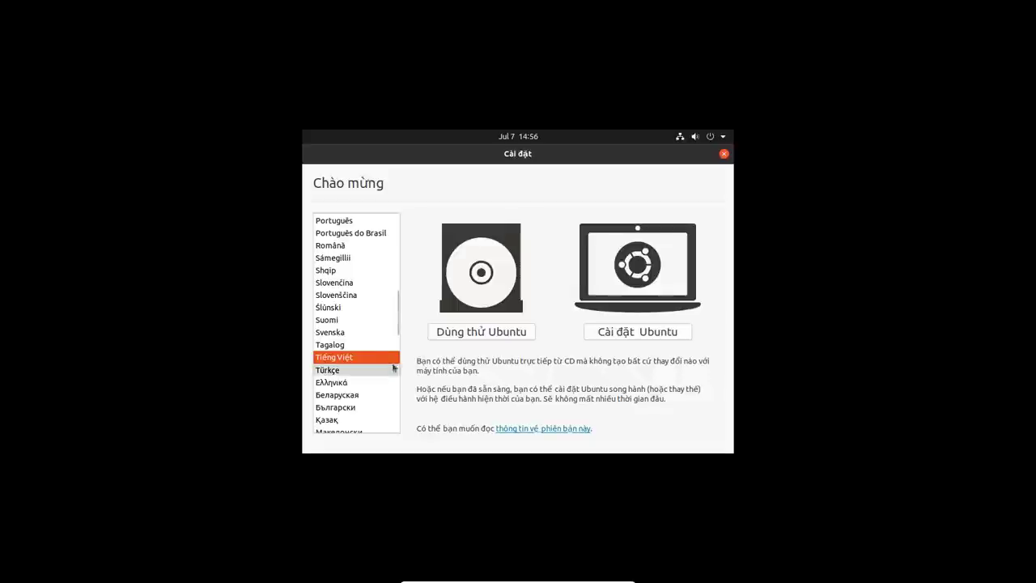
pyautogui.scroll(10, 365, 332)
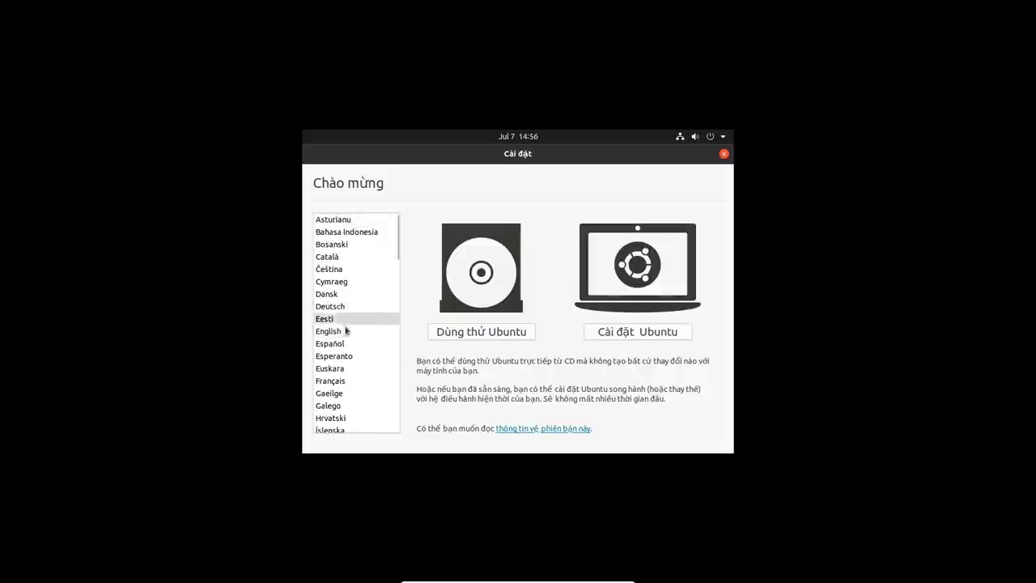
pyautogui.click(343, 331)
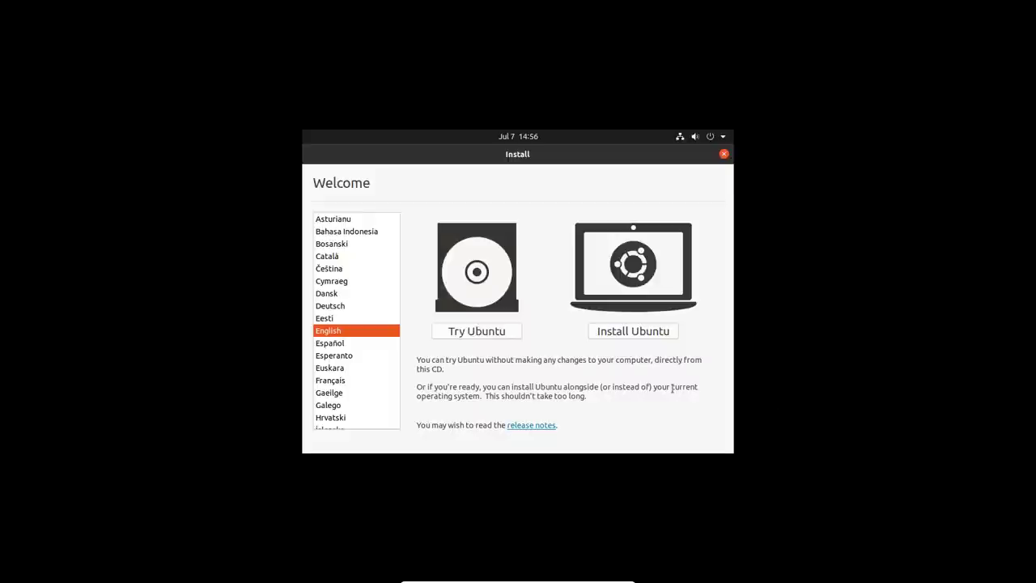
pyautogui.click(637, 333)
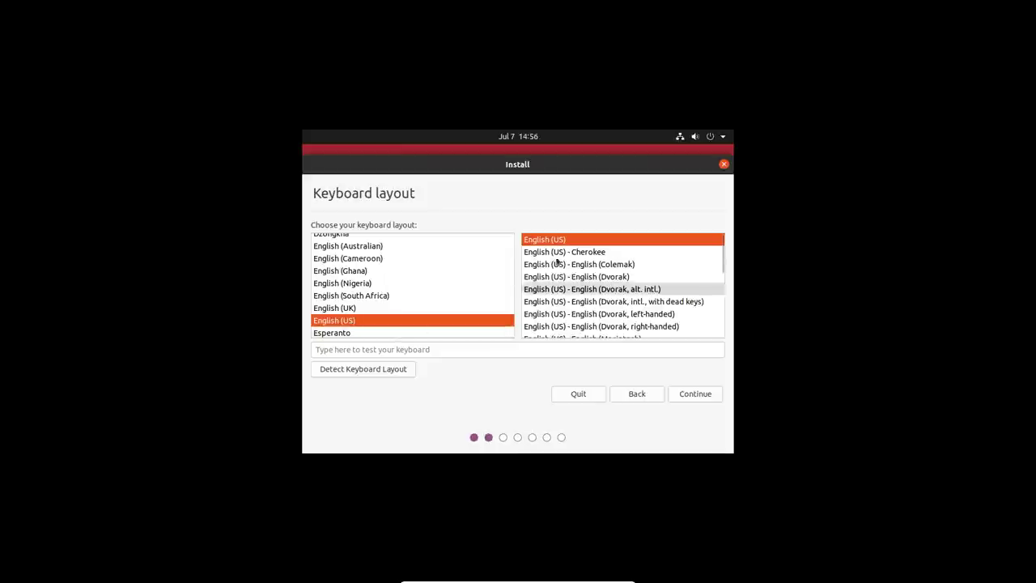
# - Continue with the English (US) keyboard layout
pyautogui.click(693, 397)
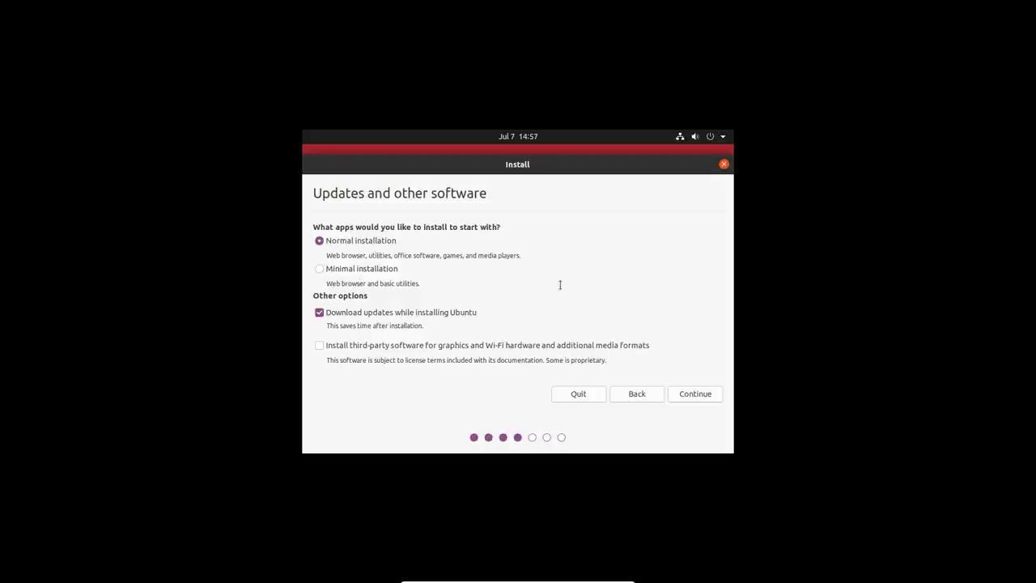
# - Continue with Normal installation and Download updates while installing Ubuntu checked
pyautogui.click(705, 398)
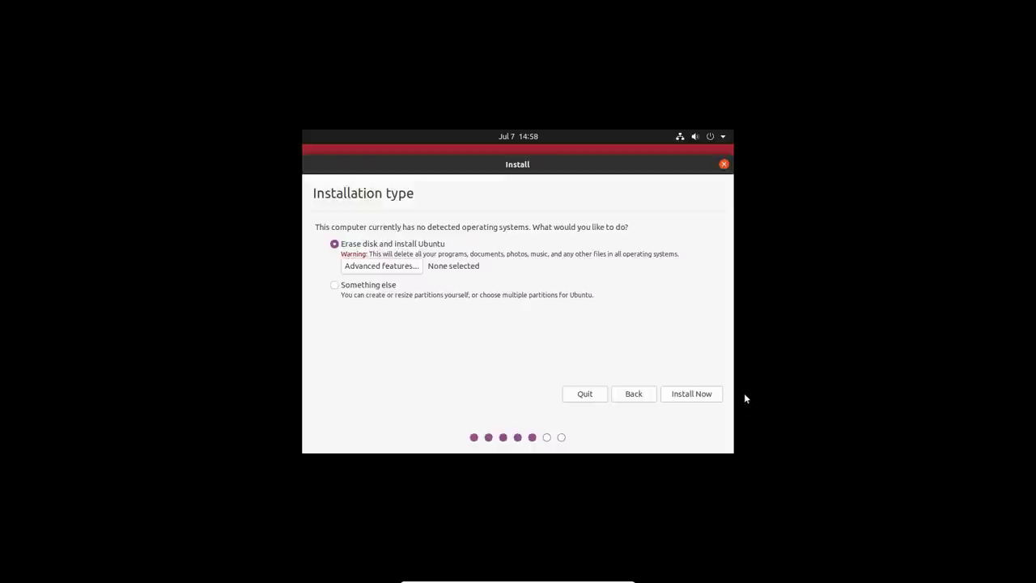
# - Install Now with Erase disk and install Ubuntu, confirming the disk partition changes
pyautogui.click(698, 397)
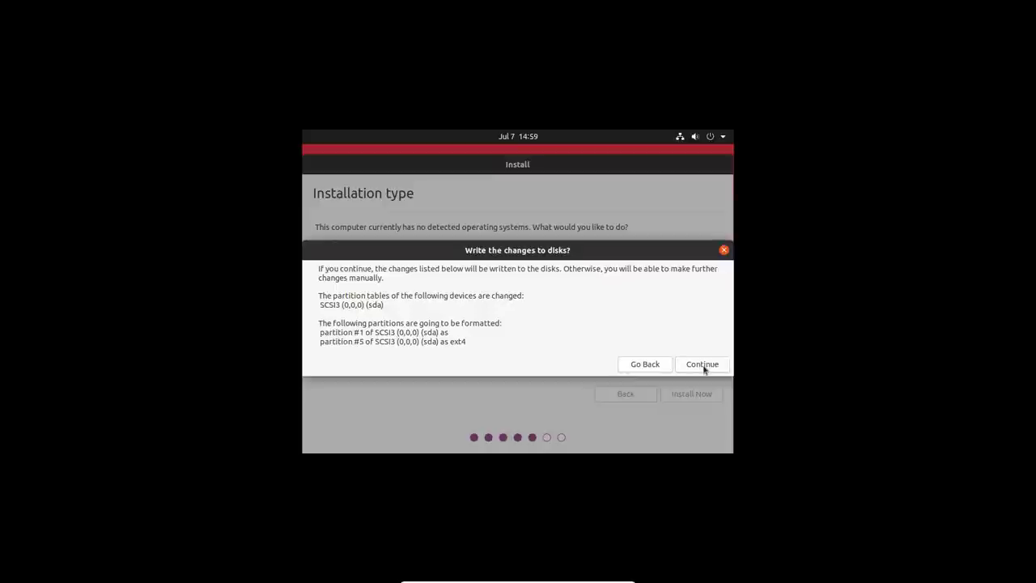
pyautogui.click(703, 365)
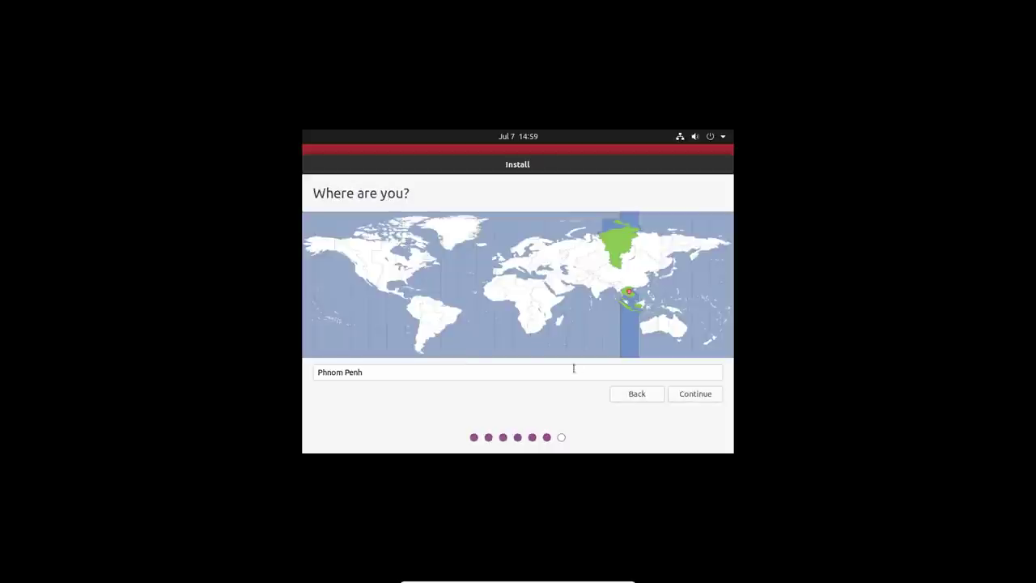
# - Replace Phnom Penh with 'ho' in the location box and pick Ho Chi Minh City, Vietnam
pyautogui.click(533, 375)
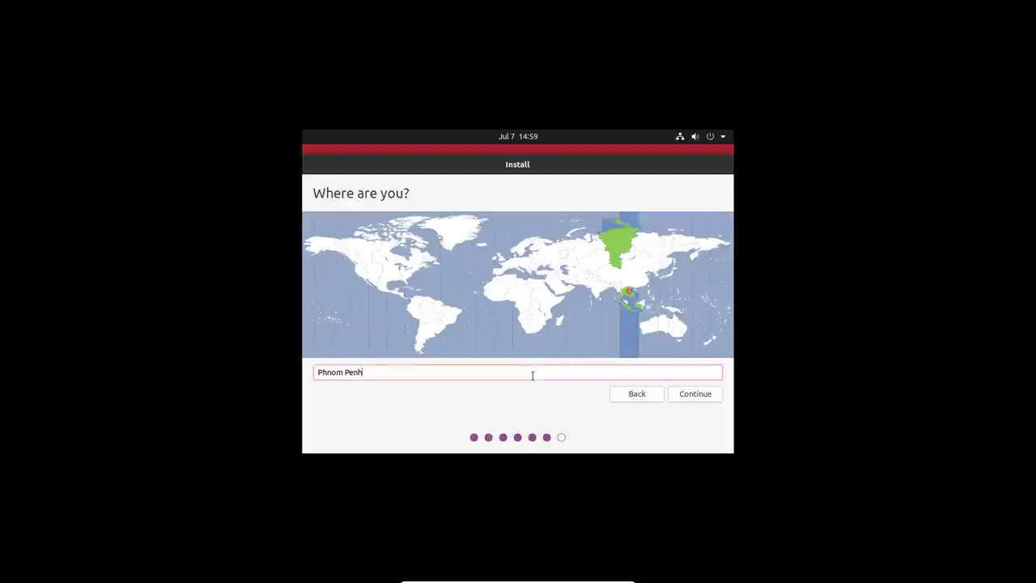
pyautogui.tripleClick(348, 372)
pyautogui.write('ho')
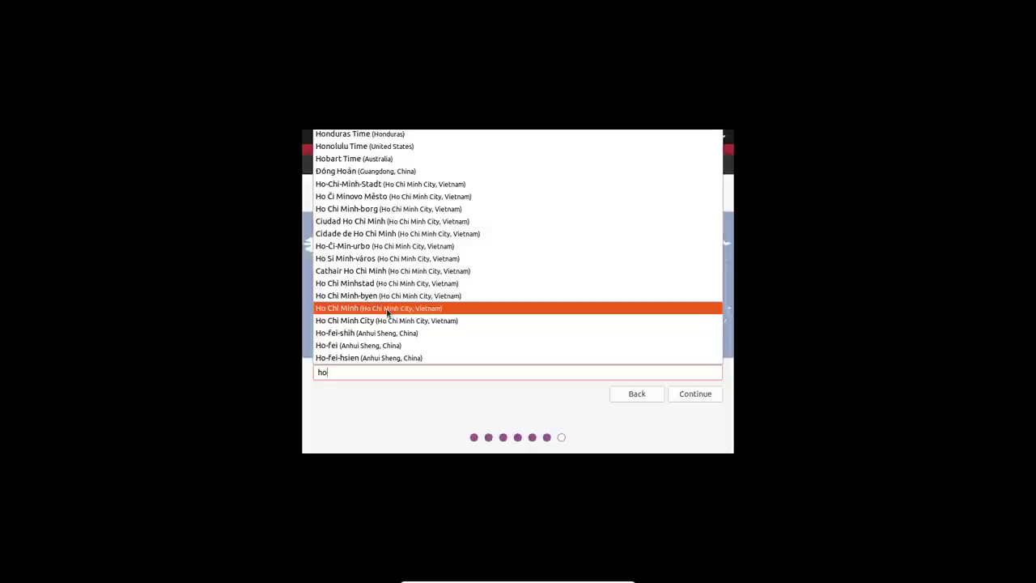
pyautogui.click(387, 313)
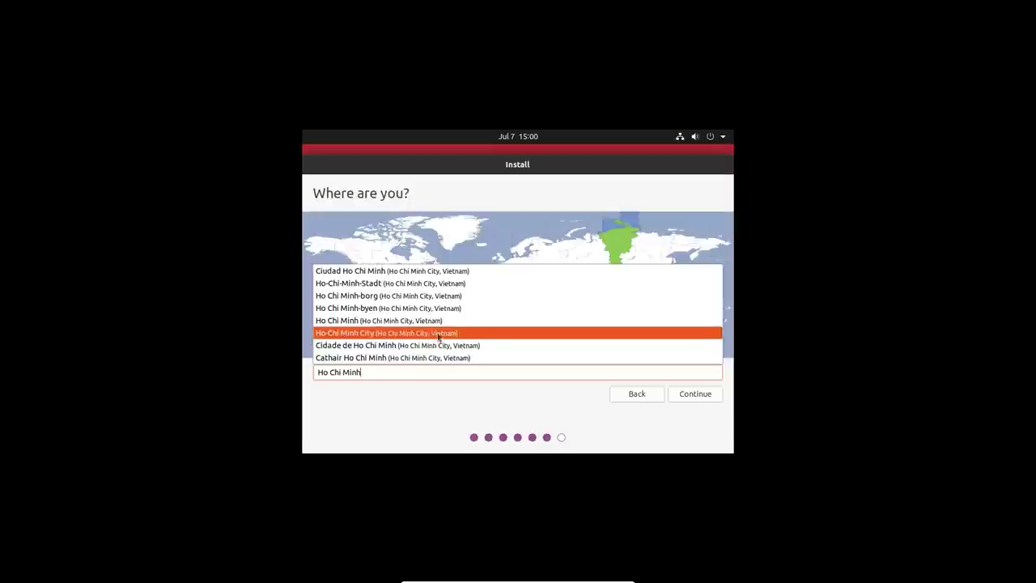
pyautogui.click(489, 405)
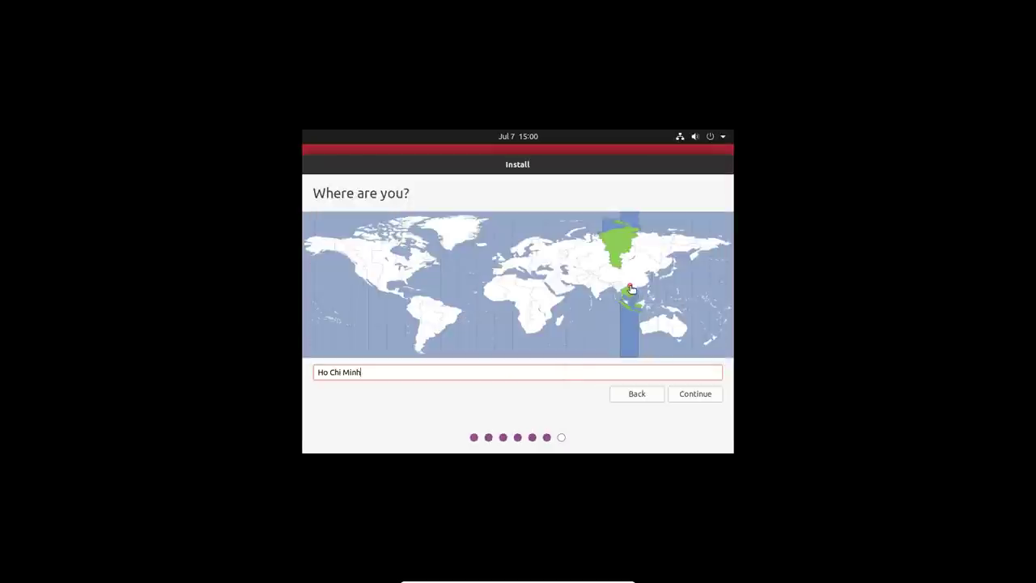
# - Confirm the location, enter the user's name, and change the computer name's suffix to pc
pyautogui.click(695, 396)
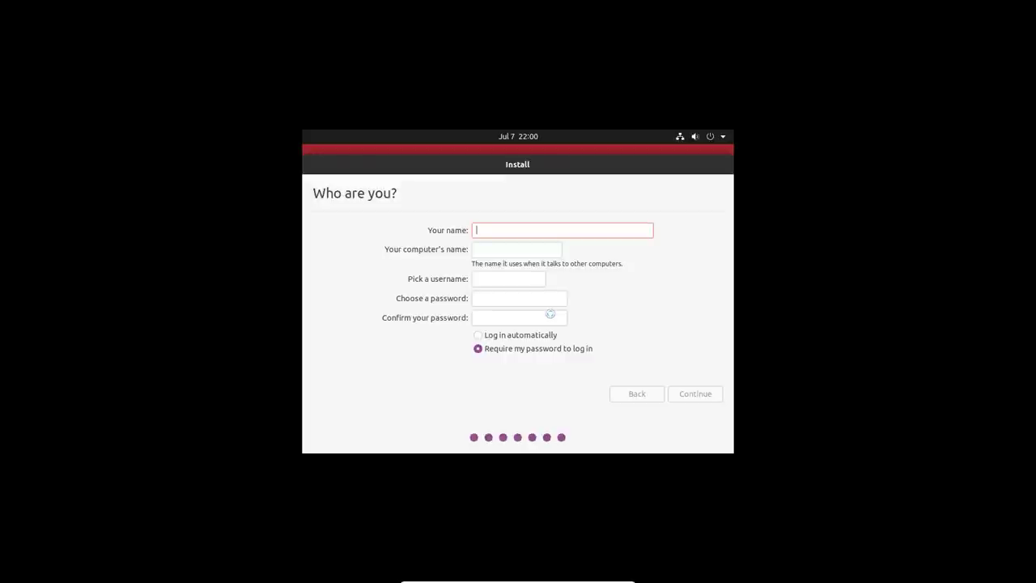
pyautogui.write('vietcloud')
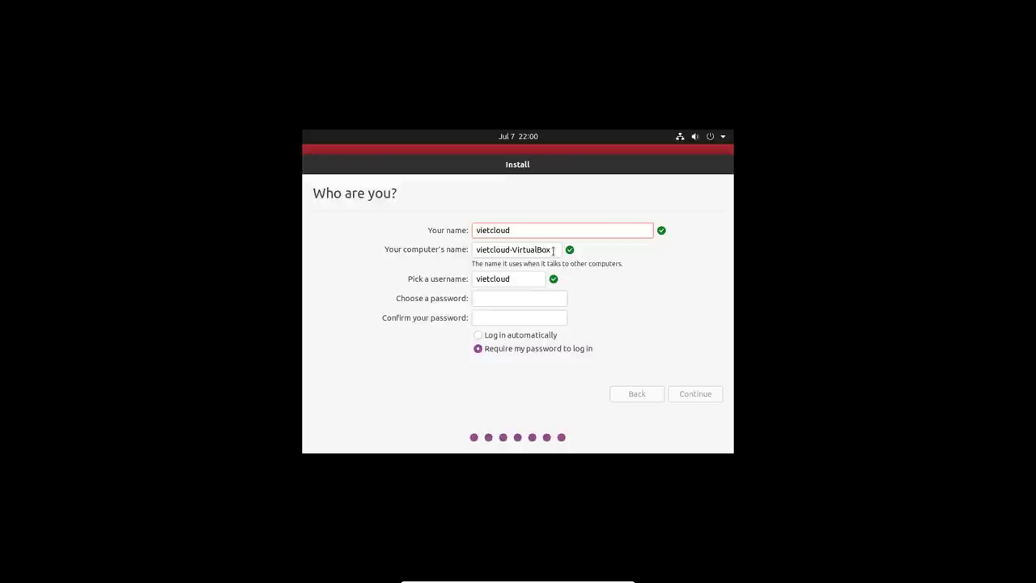
pyautogui.moveTo(554, 249); pyautogui.dragTo(515, 249)
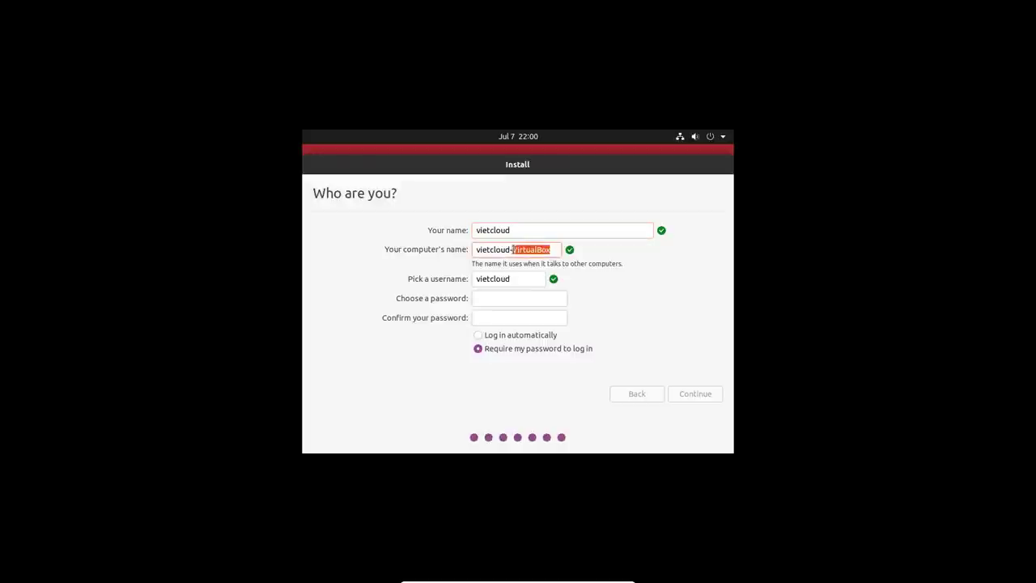
pyautogui.write('pc')
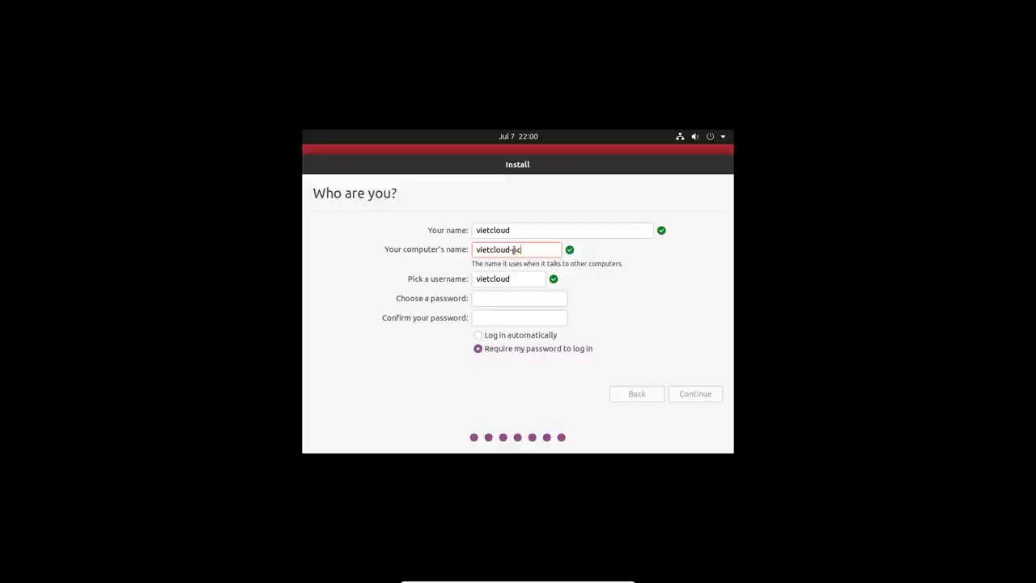
# - Set a strong account password and retype it in the Confirm field
pyautogui.click(512, 297)
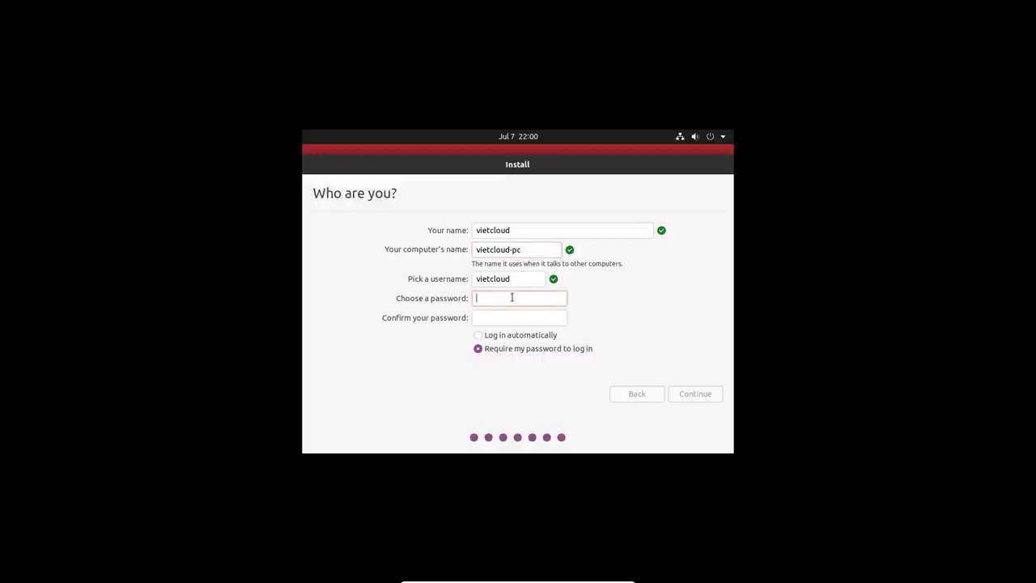
pyautogui.write('vietcloud1')
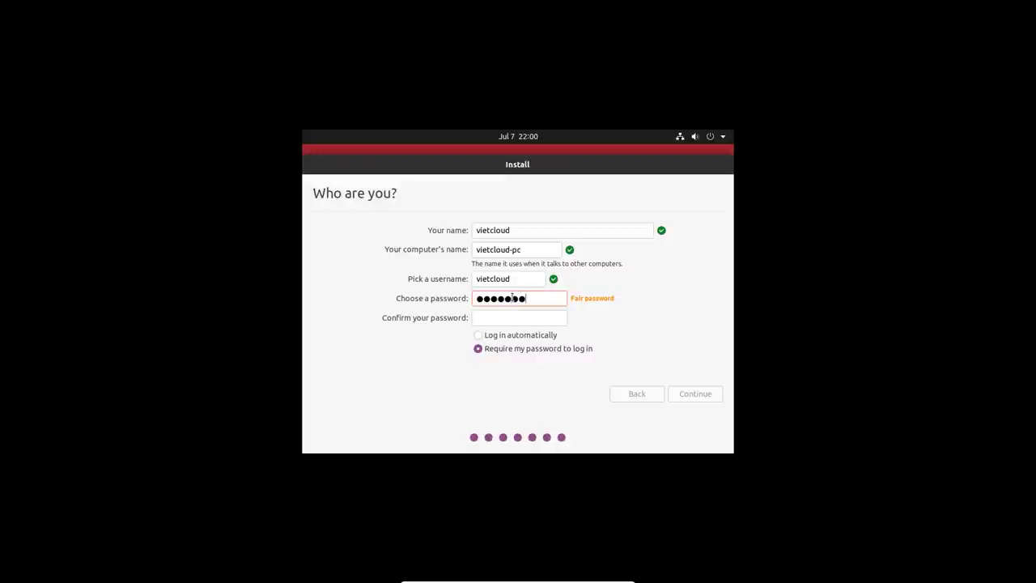
pyautogui.write('234')
pyautogui.press('BackSpace')
pyautogui.press('BackSpace')
pyautogui.press('BackSpace')
pyautogui.press('BackSpace')
pyautogui.press('BackSpace')
pyautogui.press('BackSpace')
pyautogui.press('BackSpace')
pyautogui.press('BackSpace')
pyautogui.press('BackSpace')
pyautogui.press('BackSpace')
pyautogui.press('BackSpace')
pyautogui.press('BackSpace')
pyautogui.press('BackSpace')
pyautogui.write('1234567890abcd')
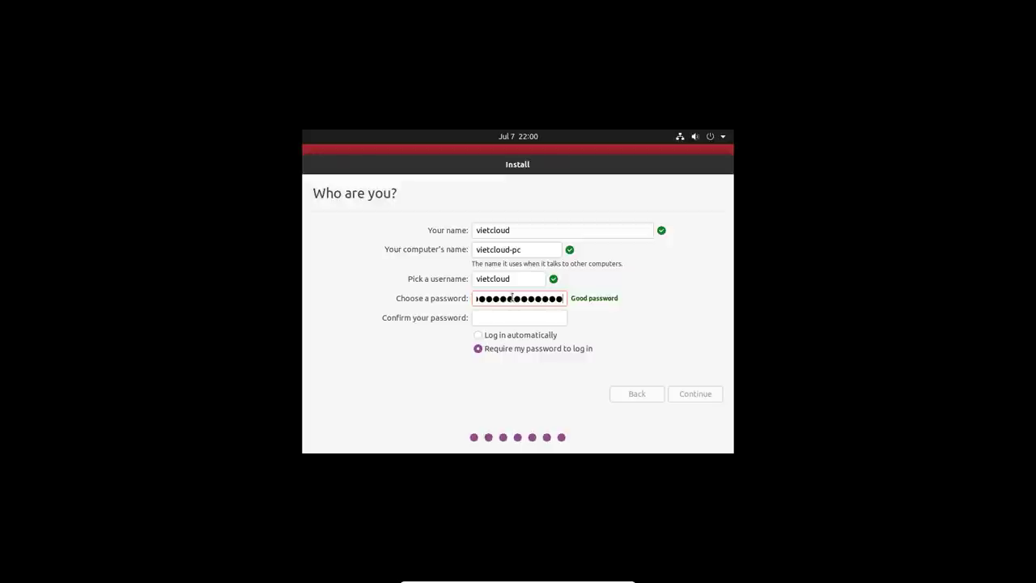
pyautogui.press('Tab')
pyautogui.write('123456')
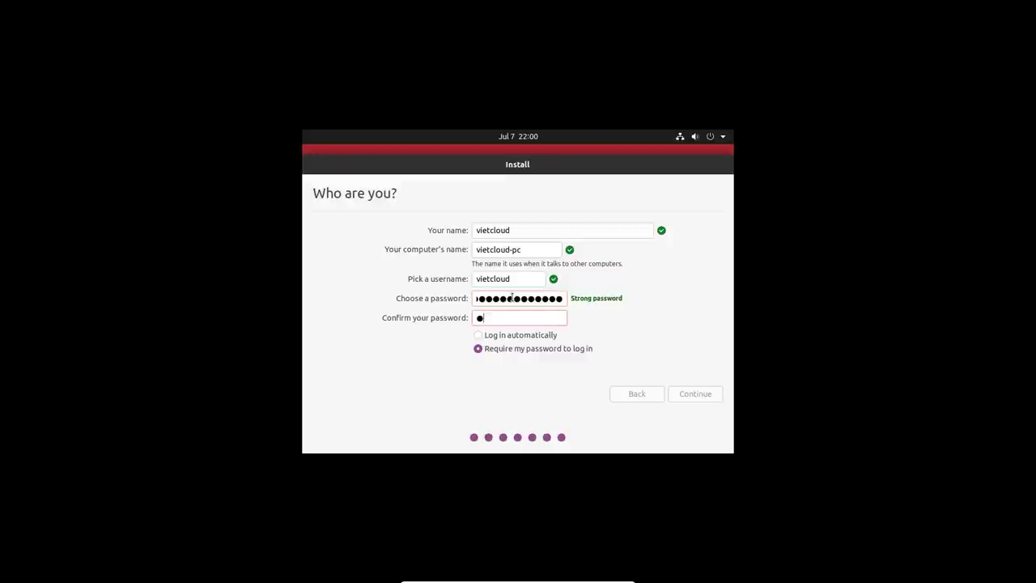
pyautogui.write('7890abcd')
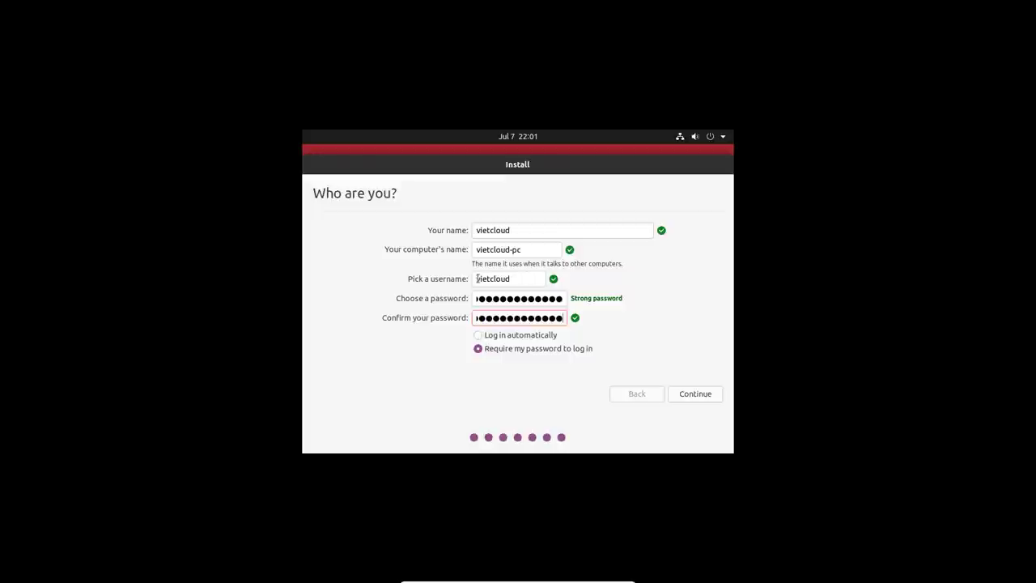
# - Submit the Who are you? details so Ubuntu starts copying files and configuring hardware
pyautogui.click(713, 395)
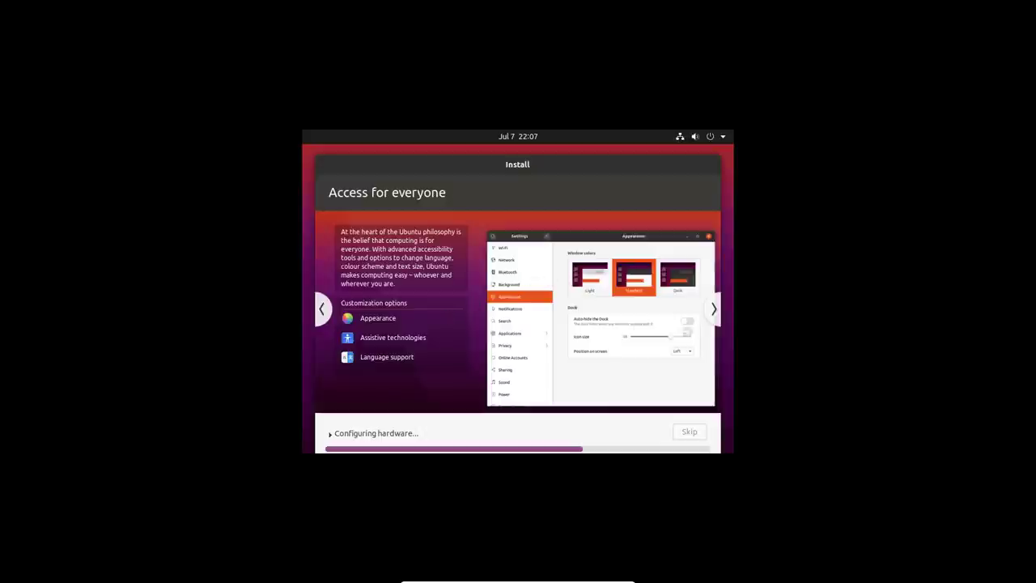
# - Page the installer slideshow back past the photos slide to 'Take your music with you'
pyautogui.click(715, 317)
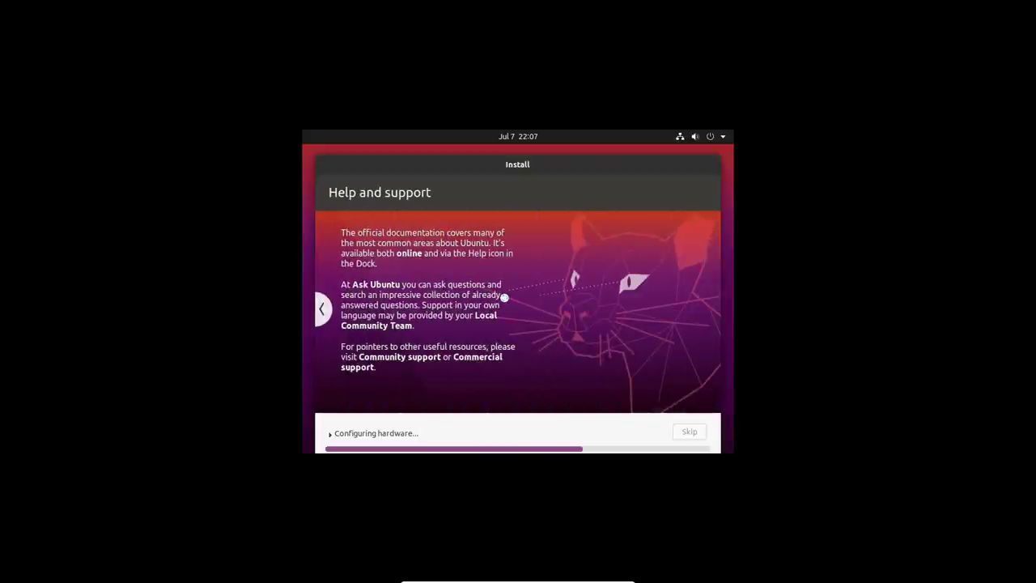
pyautogui.click(325, 314)
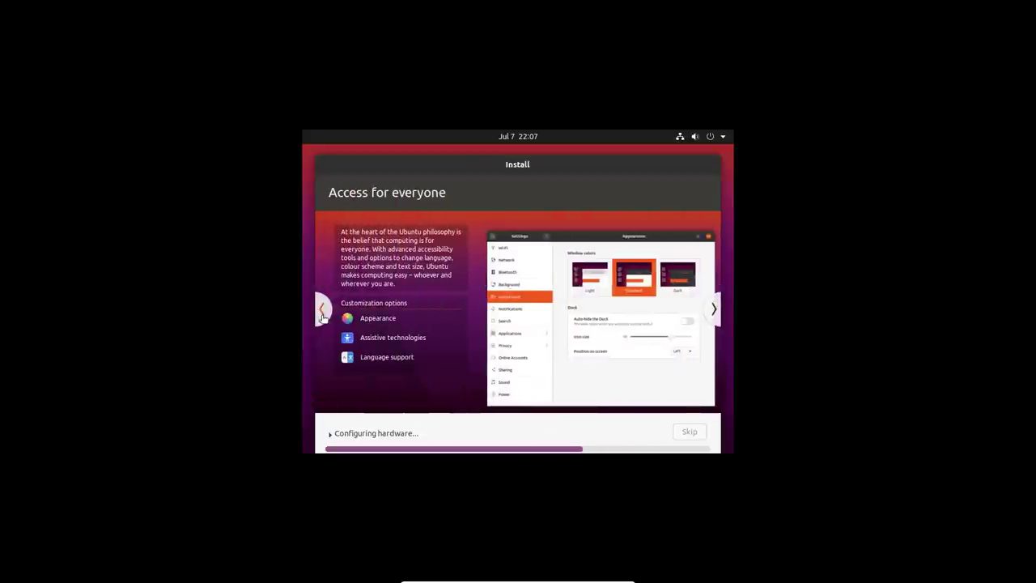
pyautogui.click(322, 314)
pyautogui.click(323, 314)
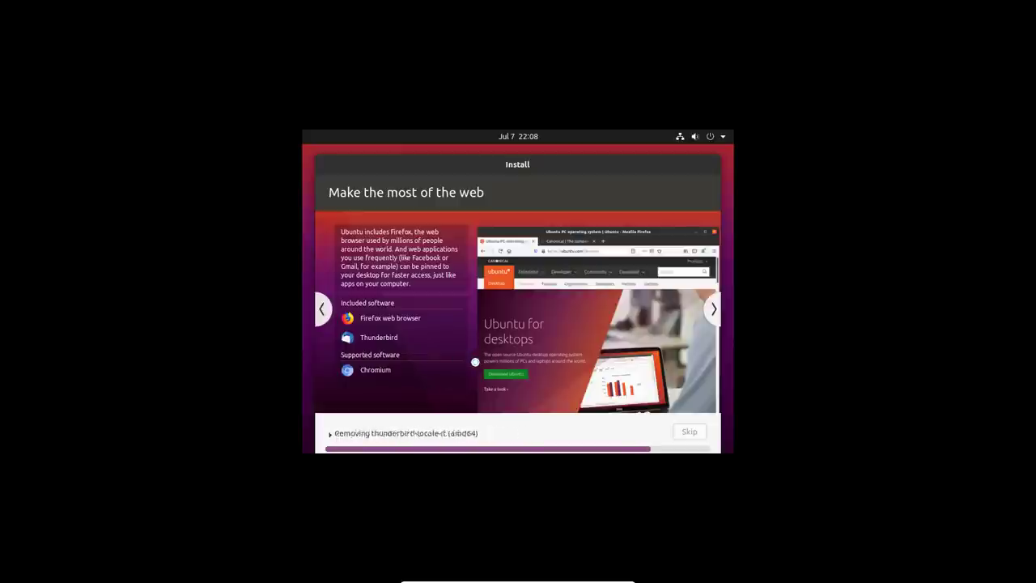
pyautogui.click(326, 316)
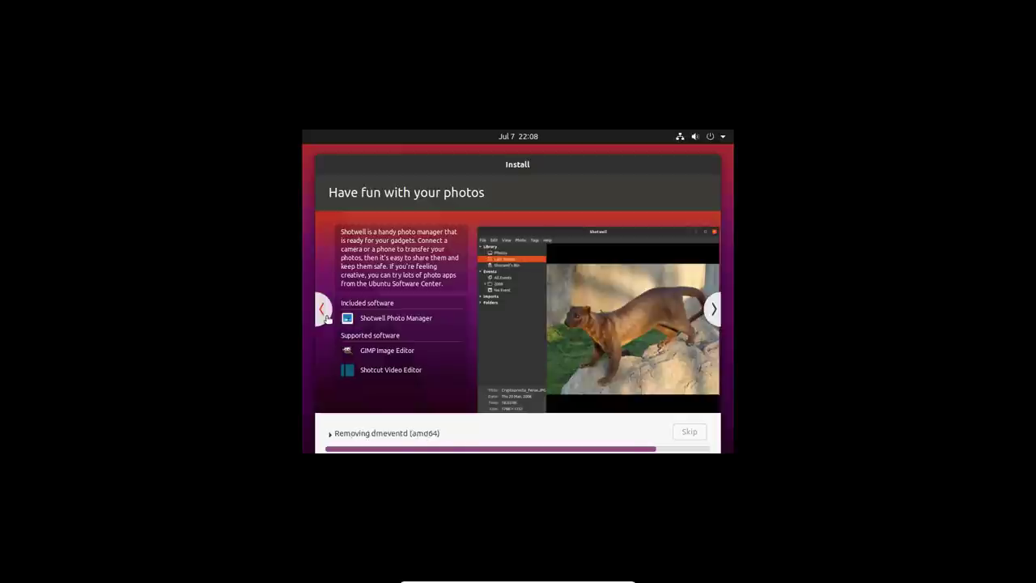
pyautogui.click(325, 317)
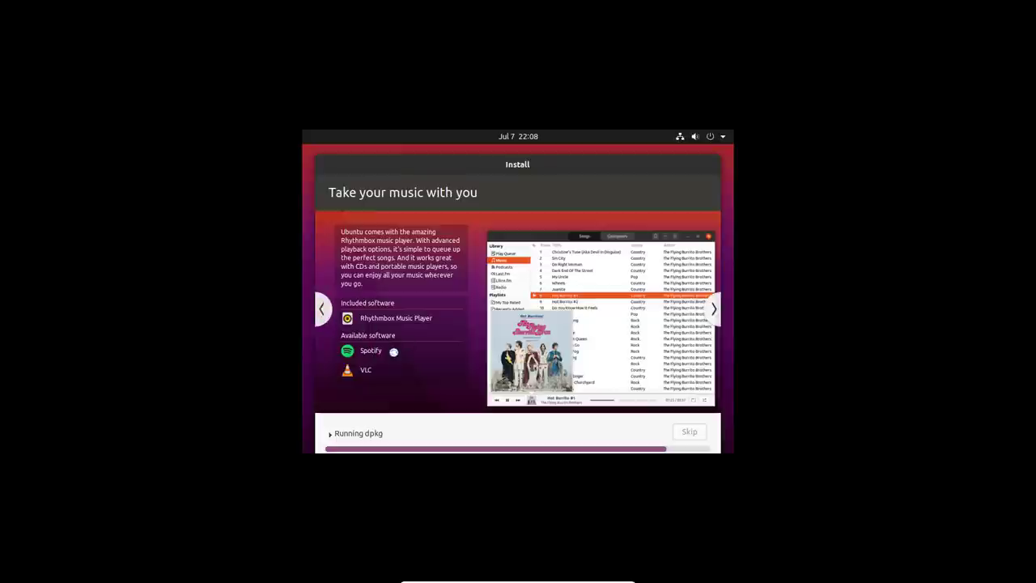
# - Flip back to 'Welcome to Ubuntu', then advance through the slides to 'Help and support'
pyautogui.click(324, 308)
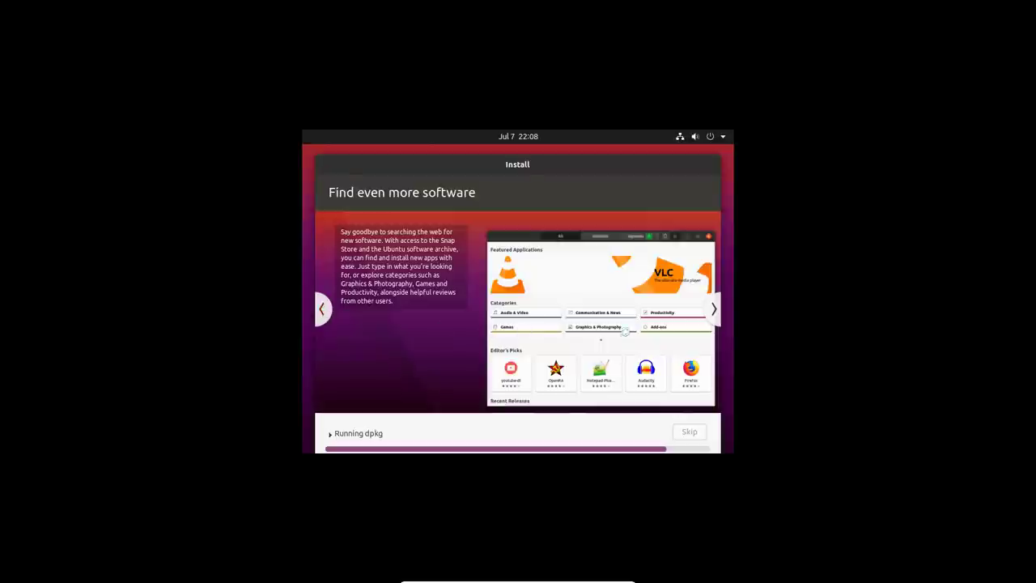
pyautogui.click(324, 309)
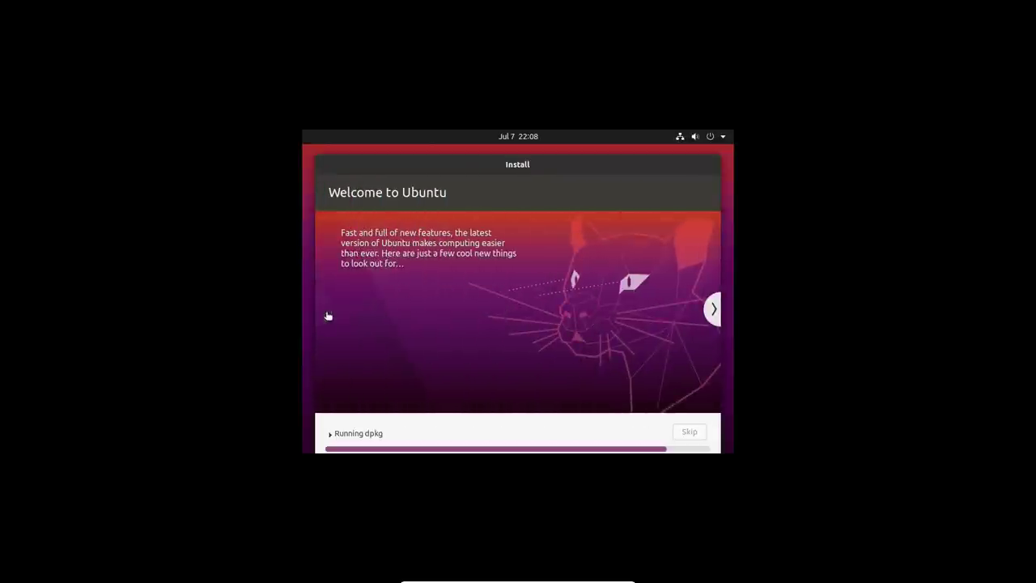
pyautogui.click(711, 311)
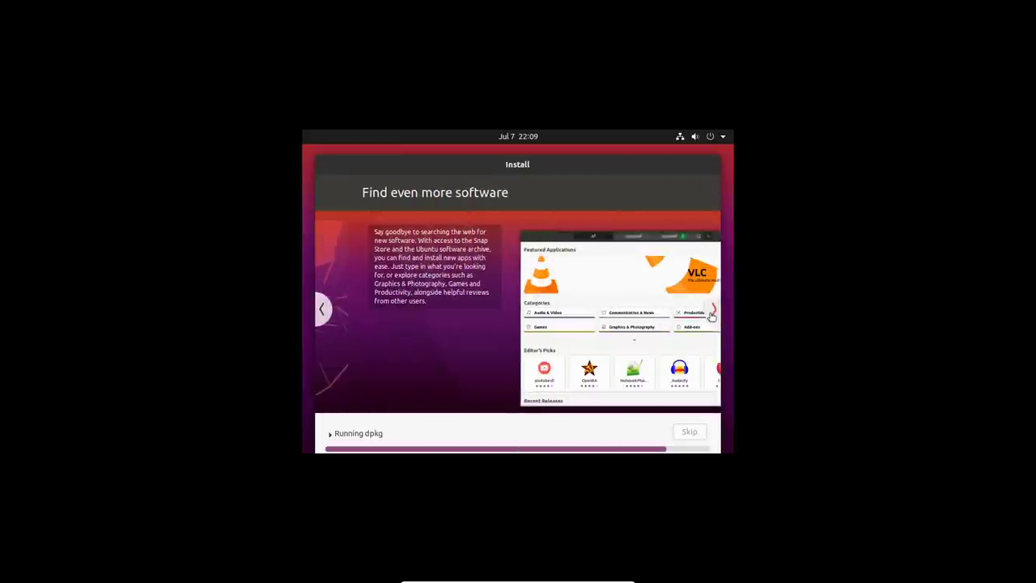
pyautogui.click(711, 311)
pyautogui.click(711, 311)
pyautogui.click(711, 313)
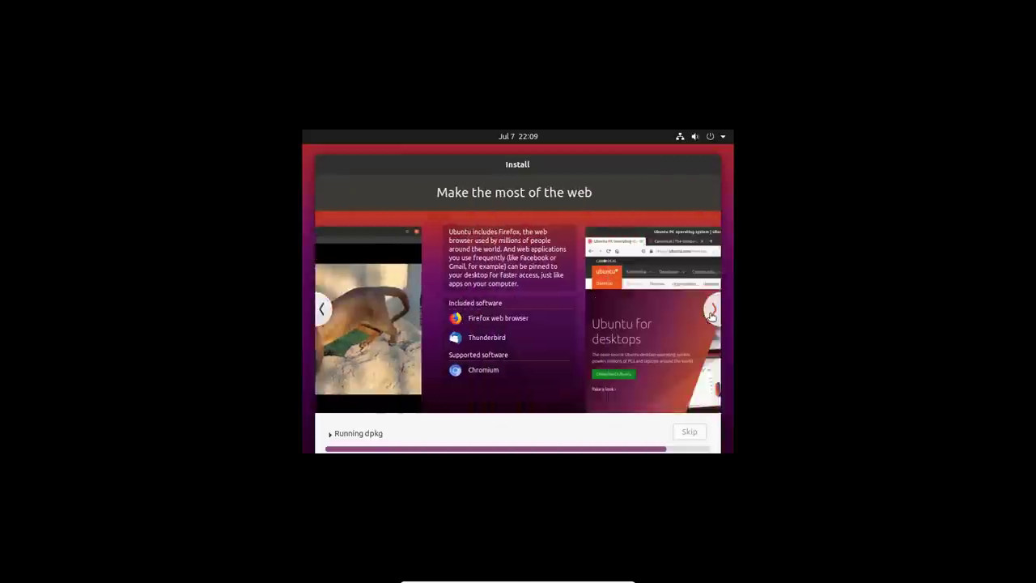
pyautogui.click(711, 313)
pyautogui.click(711, 314)
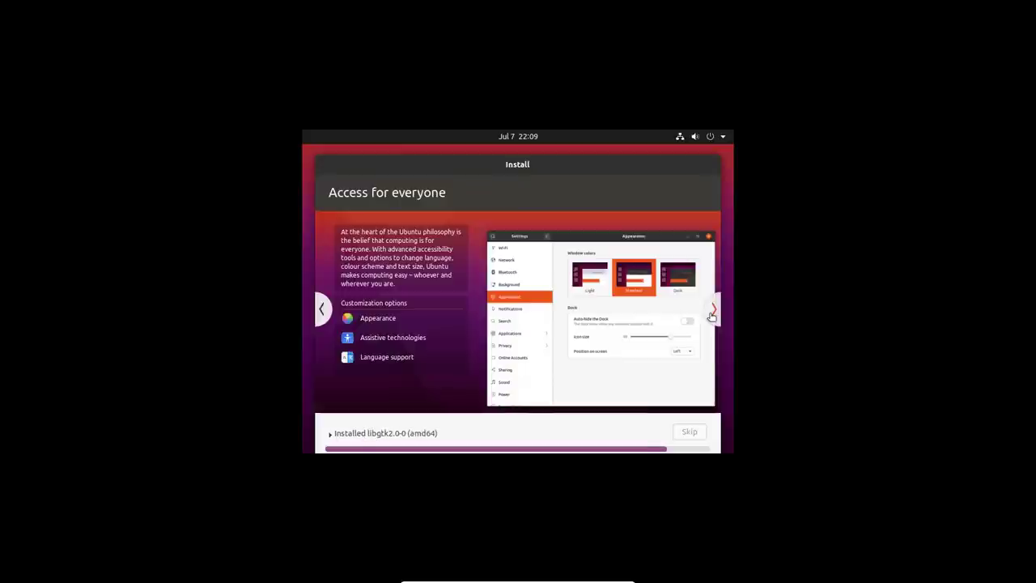
pyautogui.click(711, 314)
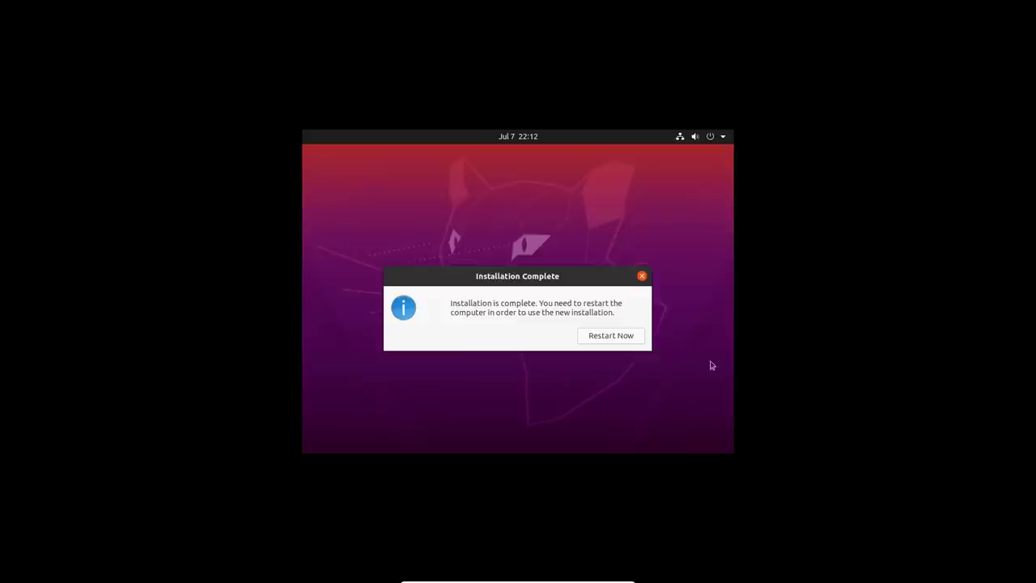
# - Choose Restart Now in the Installation Complete dialog
pyautogui.click(626, 338)
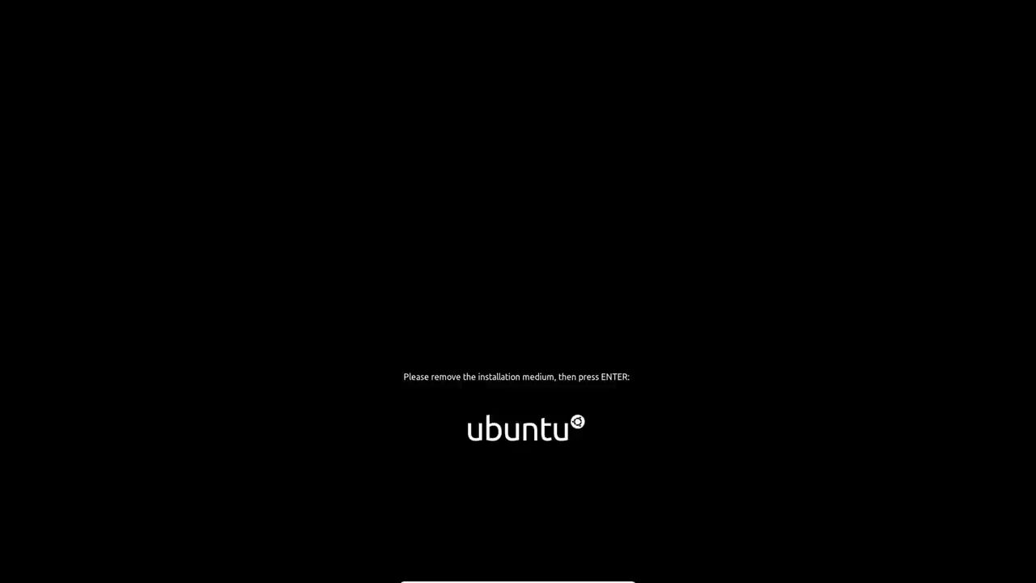
# - Confirm the installation medium is removed and close the mouse-integration notice
pyautogui.press('Return')
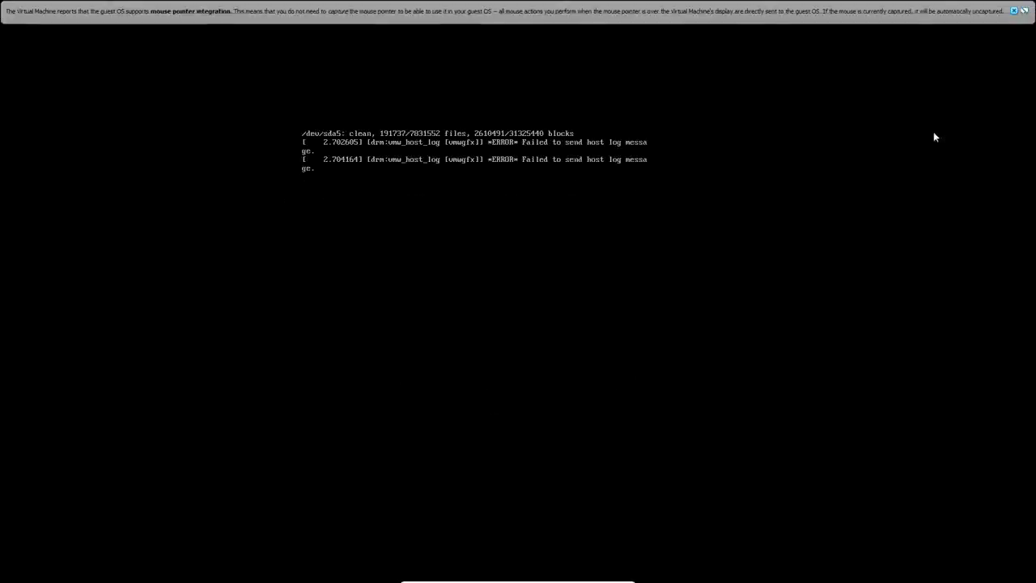
pyautogui.click(1014, 11)
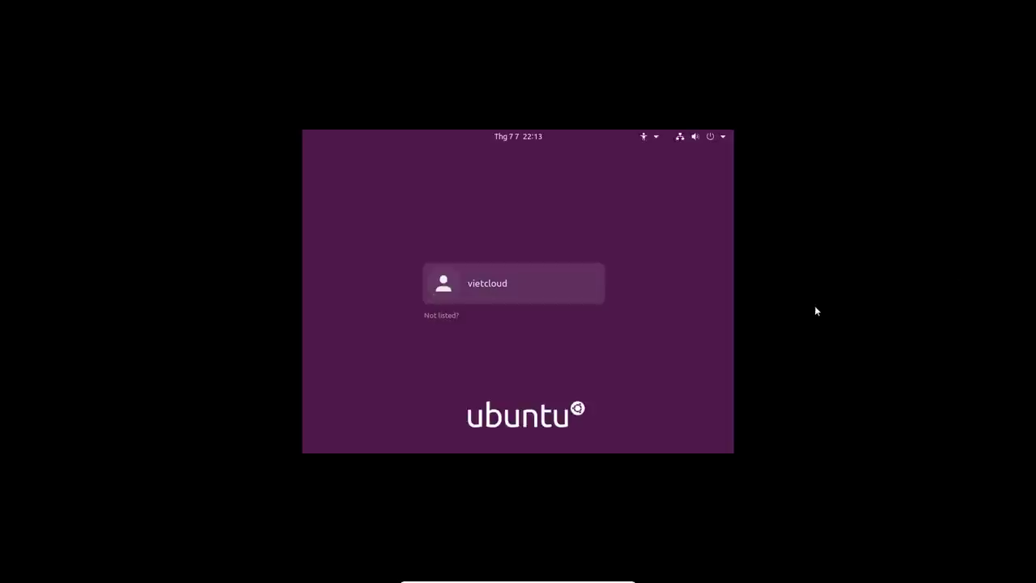
# - Sign in to the user account on the login screen with its password
pyautogui.click(514, 299)
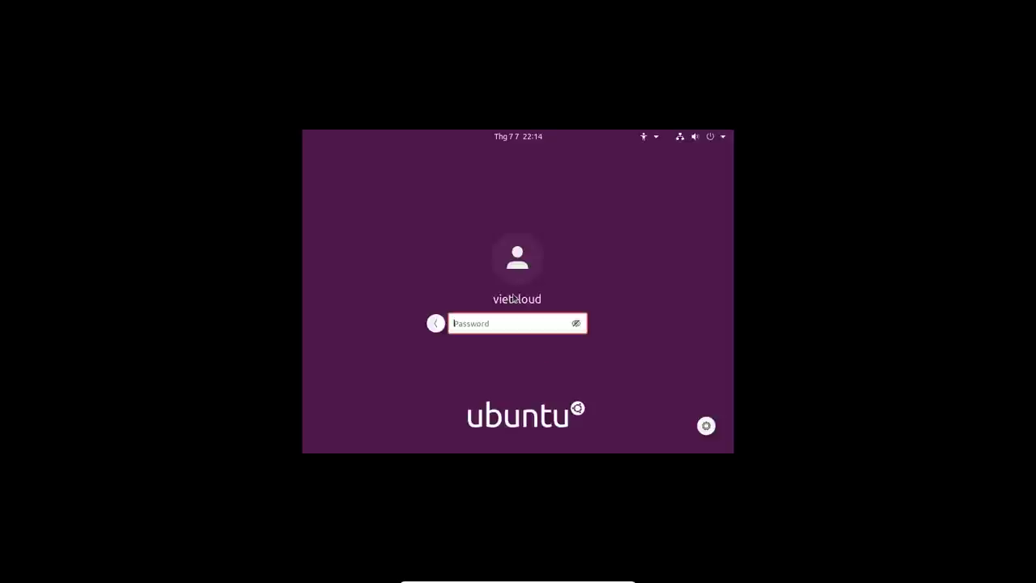
pyautogui.write('**********')
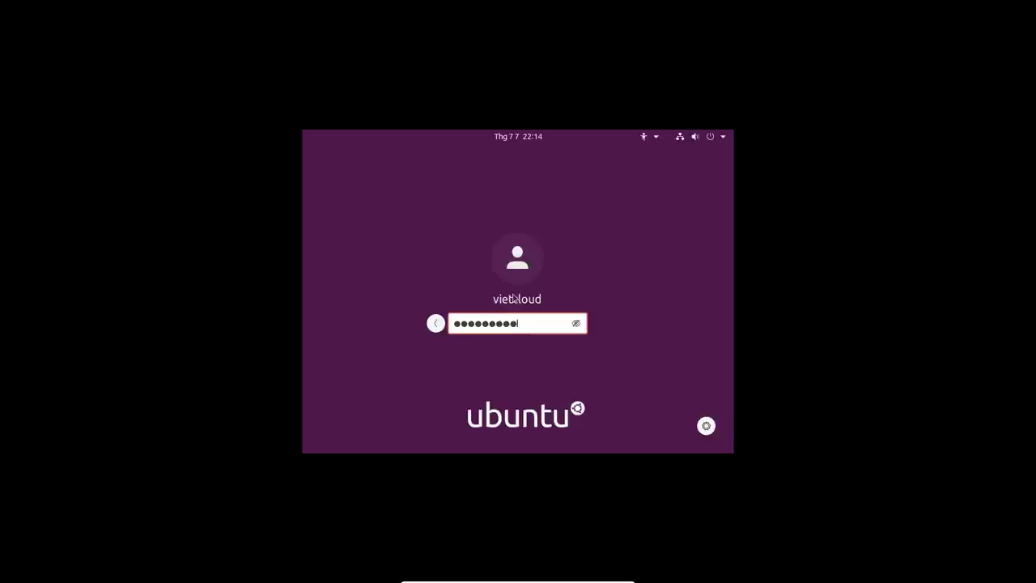
pyautogui.write('*****')
pyautogui.press('Return')
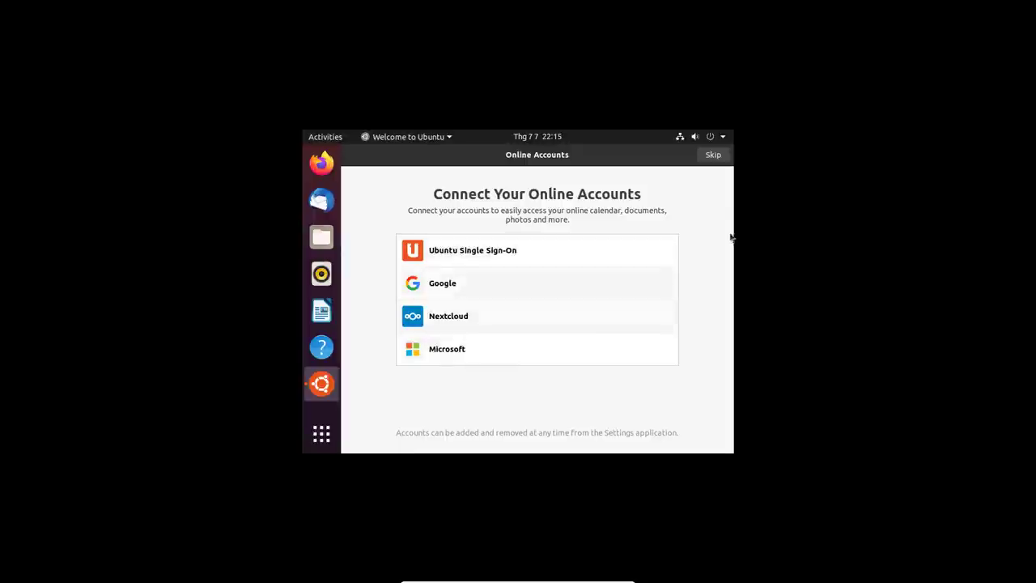
# - Skip the Connect Your Online Accounts page of the Welcome to Ubuntu setup
pyautogui.click(713, 157)
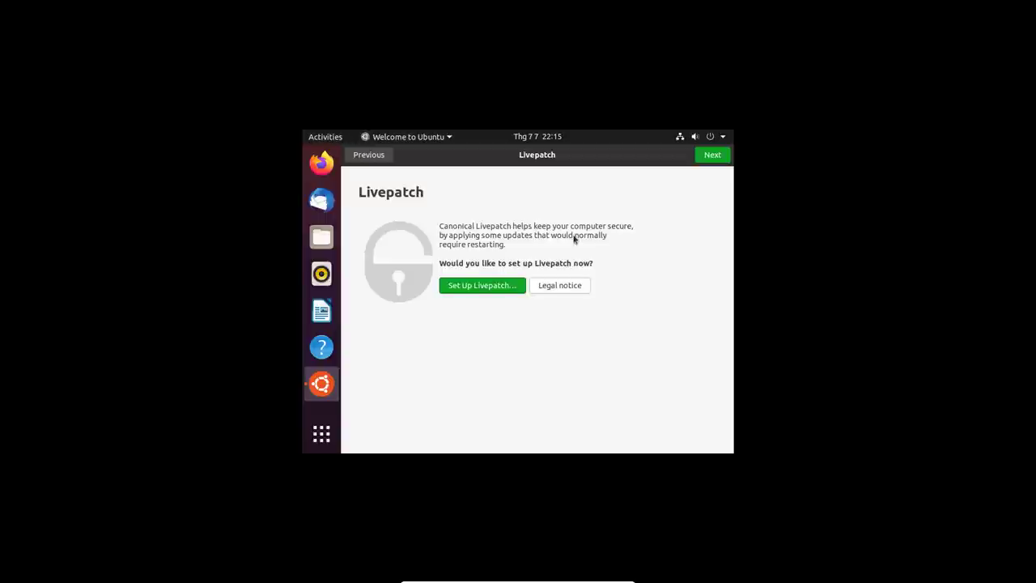
# - Continue past the Livepatch, Help improve Ubuntu and Privacy pages, leaving Location Services off
pyautogui.click(711, 158)
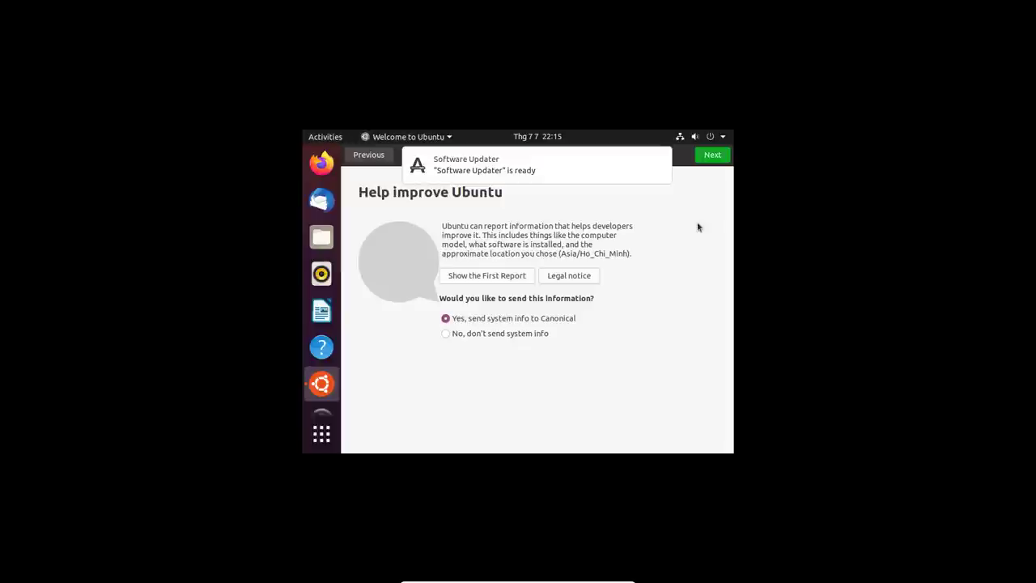
pyautogui.click(714, 162)
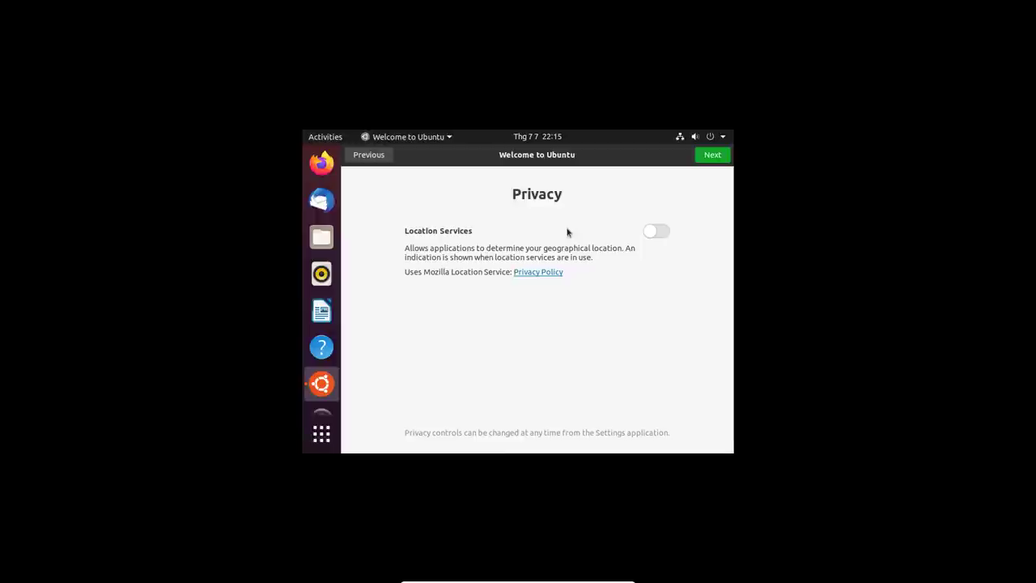
pyautogui.click(712, 157)
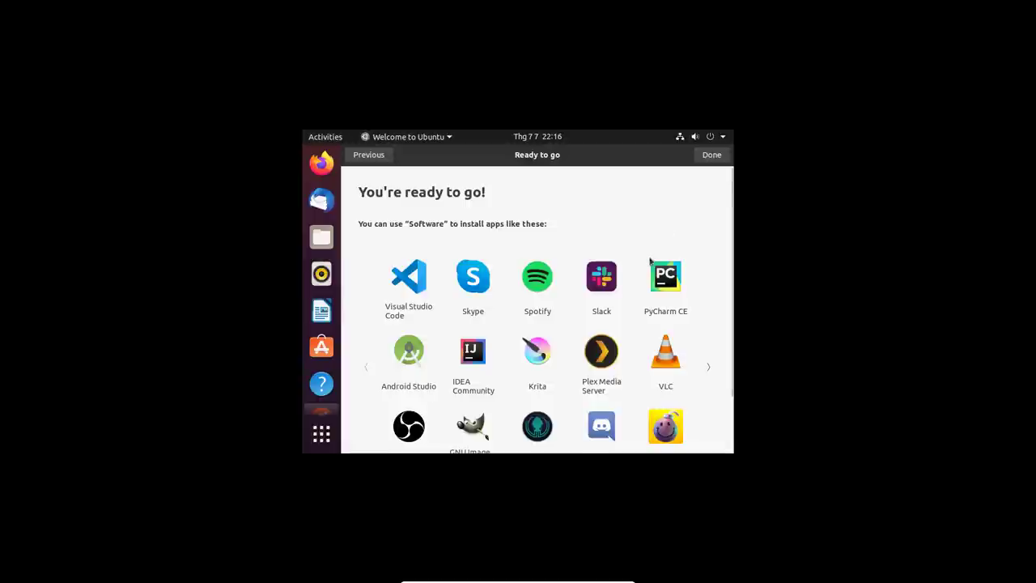
pyautogui.scroll(-2, 651, 261)
pyautogui.scroll(2, 651, 261)
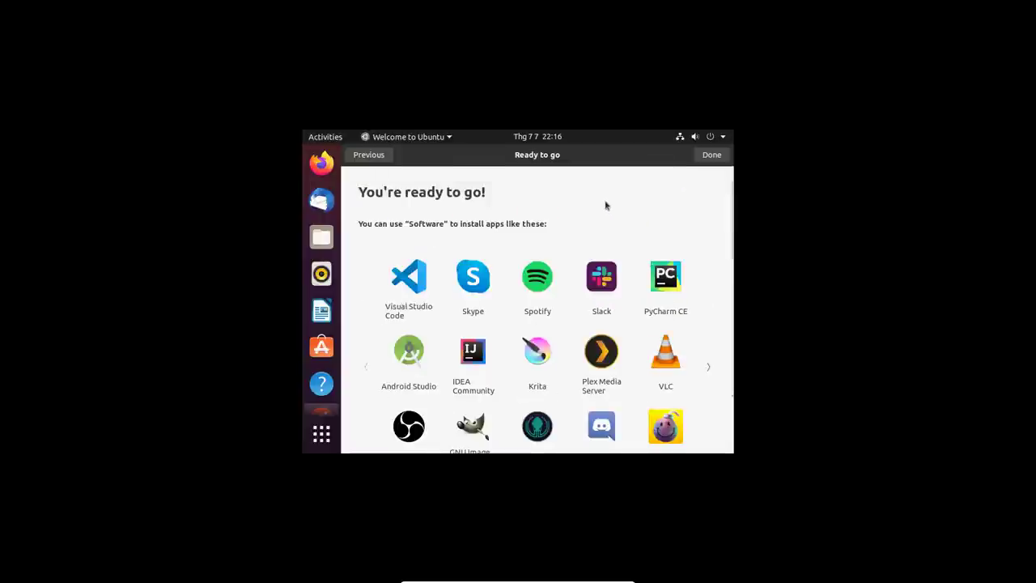
# - Close the welcome setup with Done and choose Install Now for the 61.4 MB of updates
pyautogui.click(711, 156)
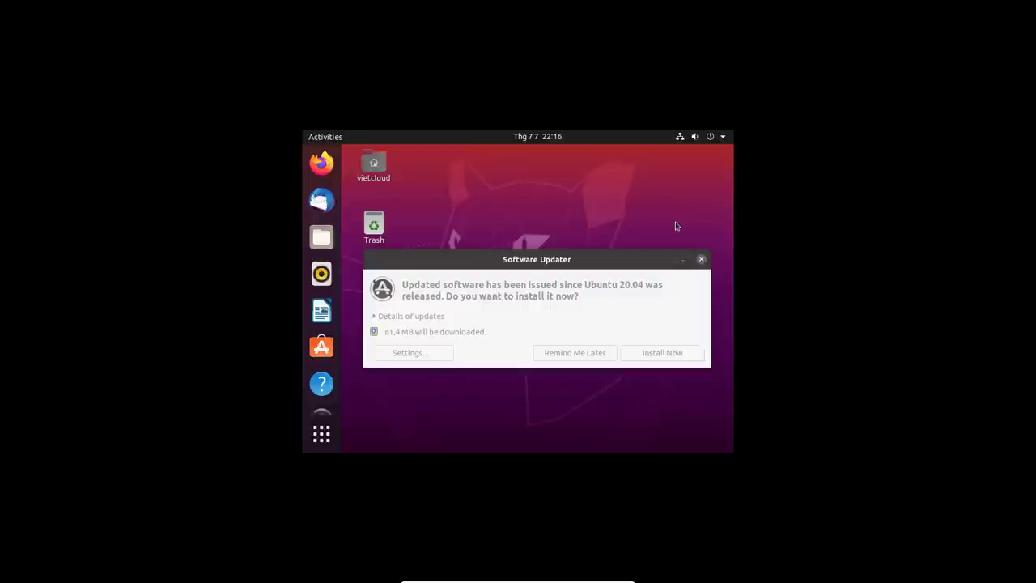
pyautogui.click(595, 326)
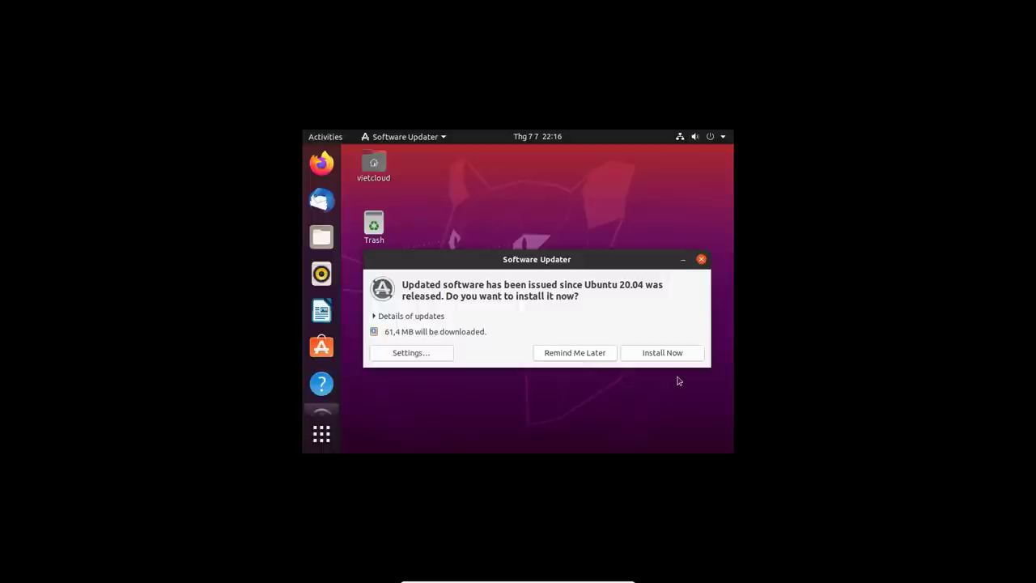
pyautogui.click(668, 358)
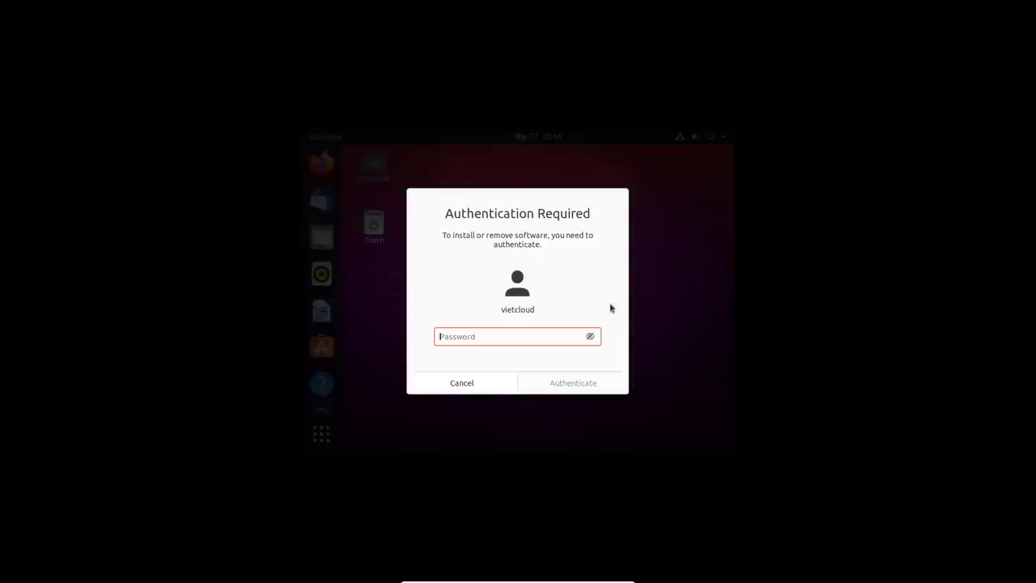
# - Enter the account password in Authentication Required, re-entering it after the first attempt fails
pyautogui.write('•••••••••••••')
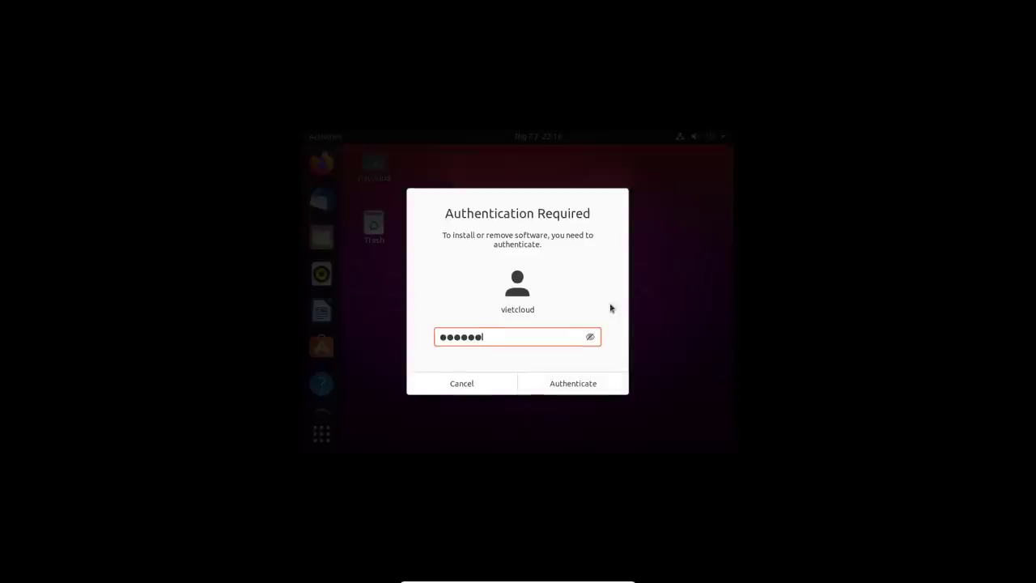
pyautogui.write('••')
pyautogui.press('Return')
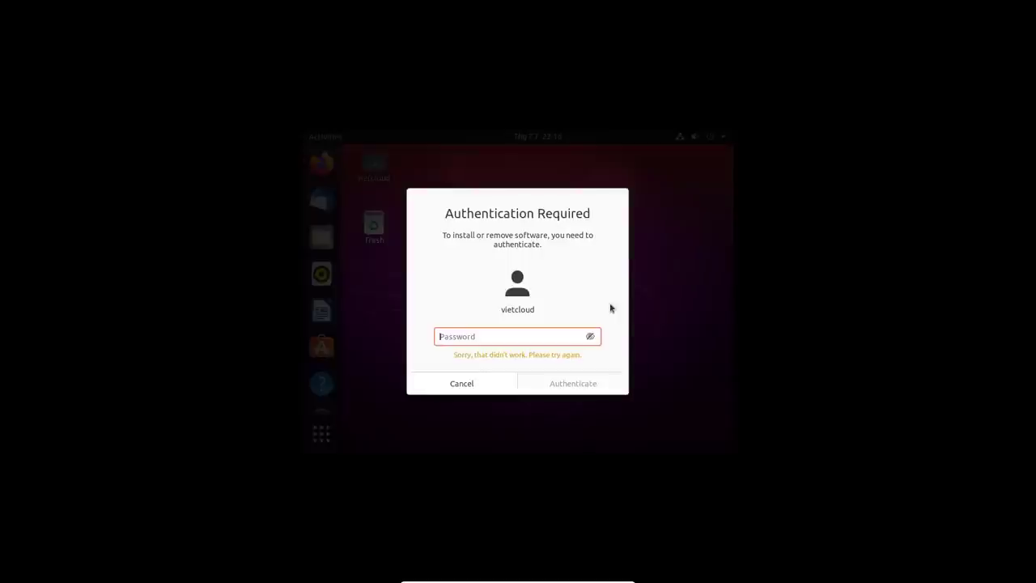
pyautogui.write('••••••••••')
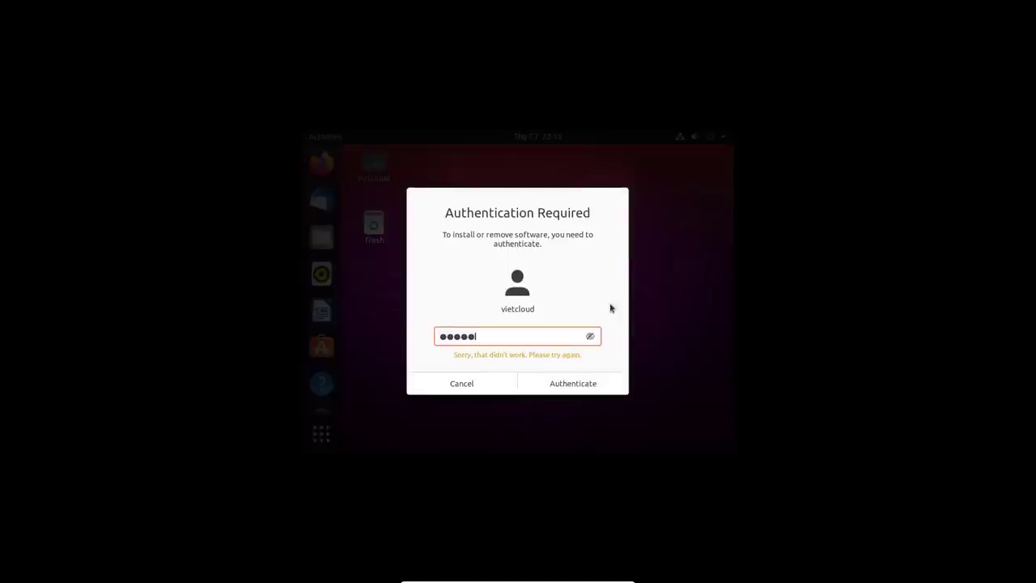
pyautogui.write('••••••')
pyautogui.press('Return')
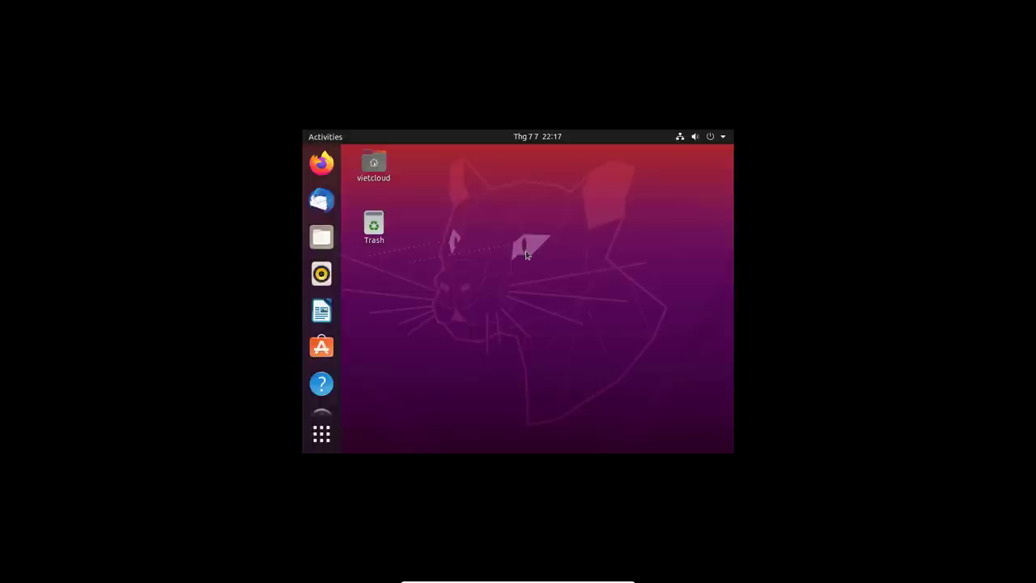
pyautogui.moveTo(438, 200); pyautogui.dragTo(680, 387)
pyautogui.click(405, 188)
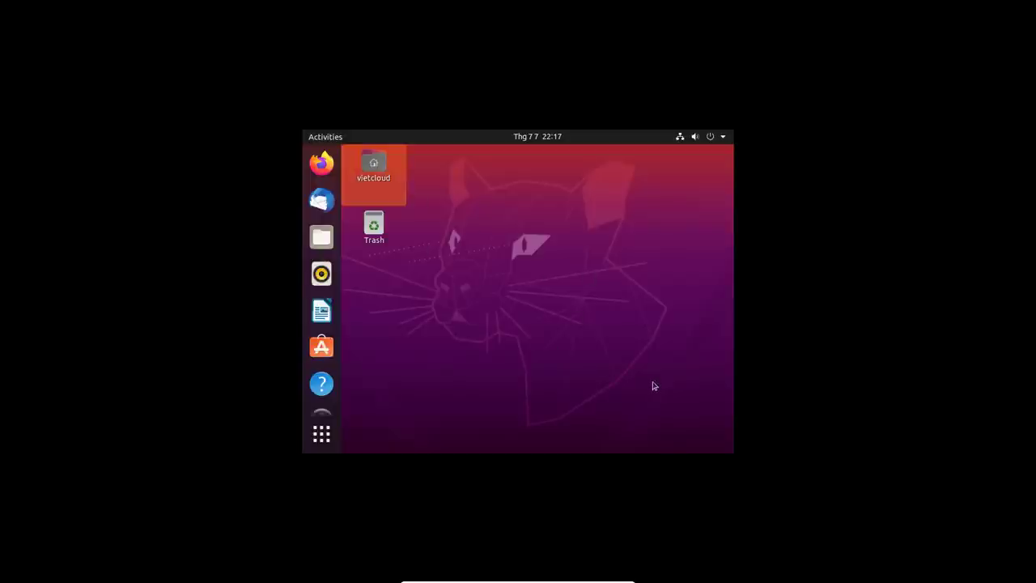
pyautogui.click(585, 337)
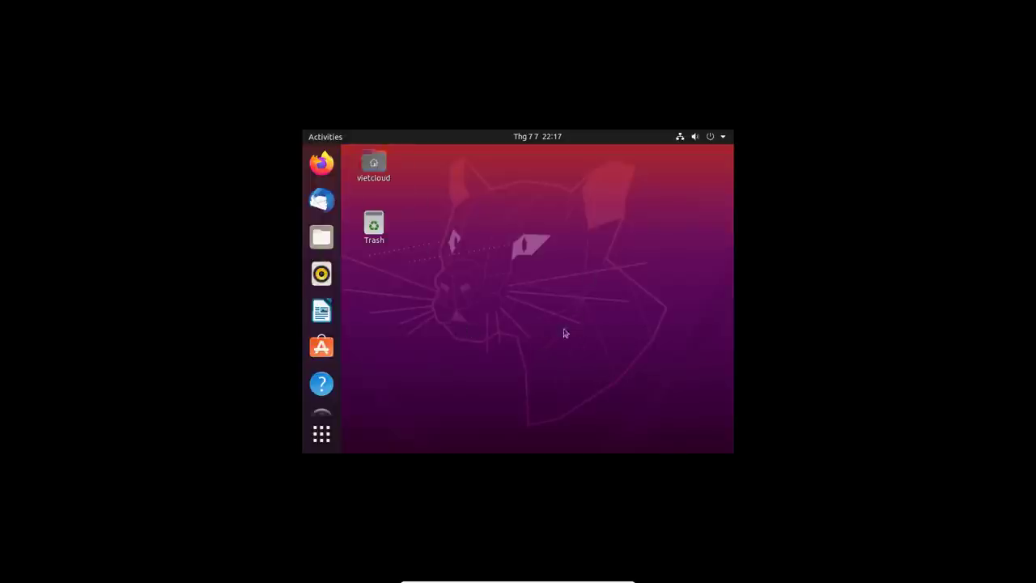
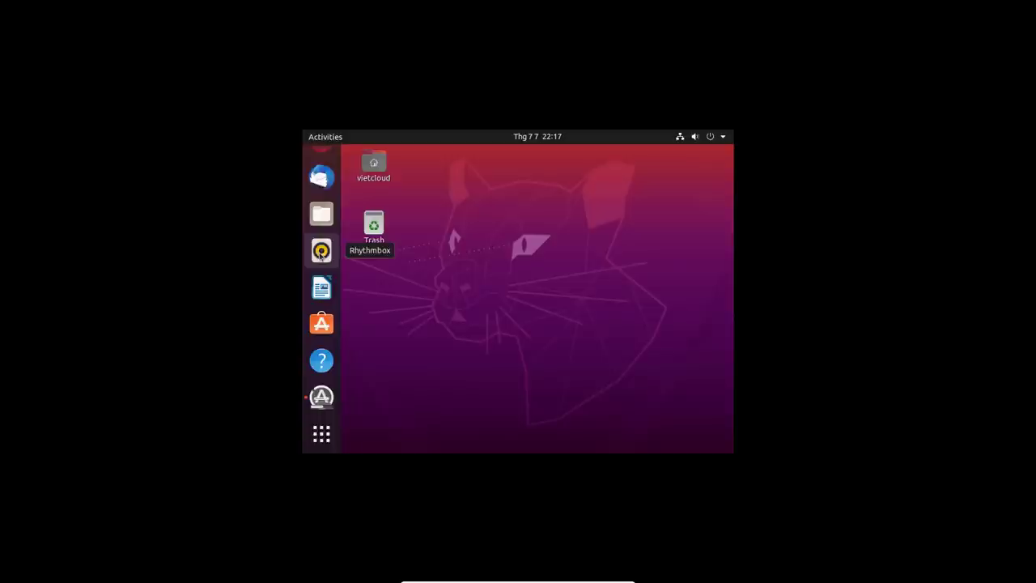
# - Open the Home folder in Files and close it, then launch and close Rhythmbox
pyautogui.scroll(1, 323, 247)
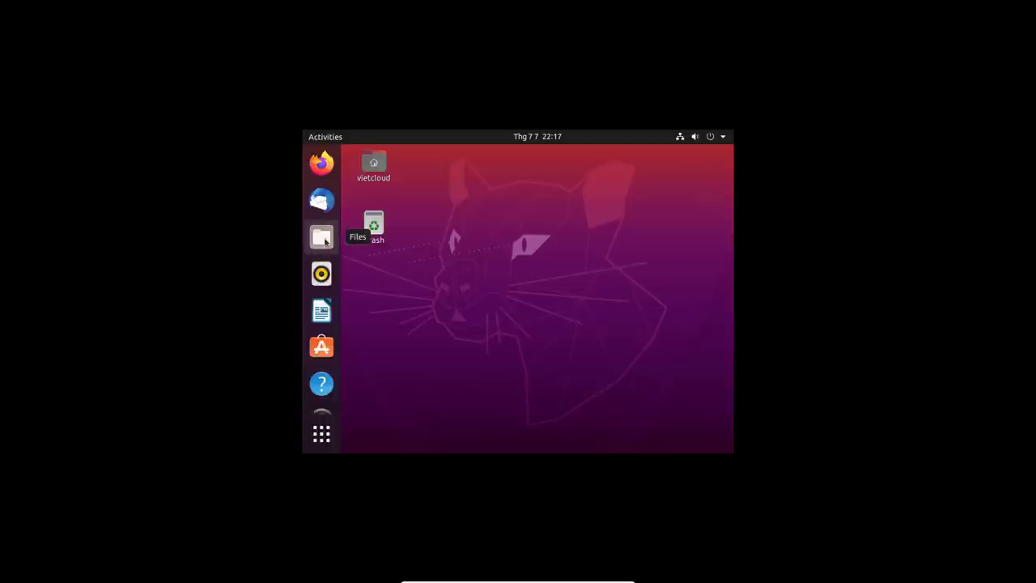
pyautogui.click(322, 237)
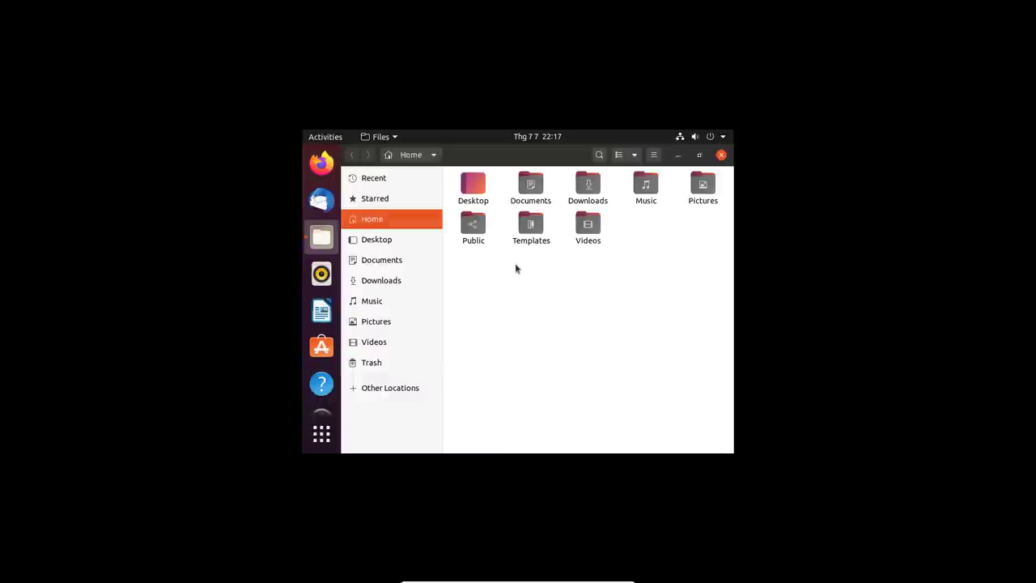
pyautogui.click(721, 155)
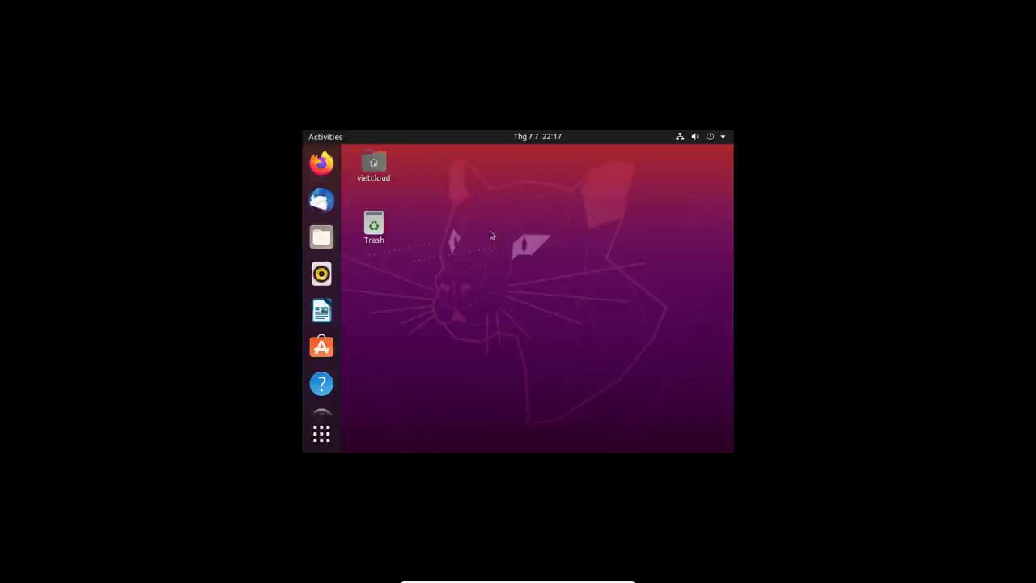
pyautogui.click(321, 275)
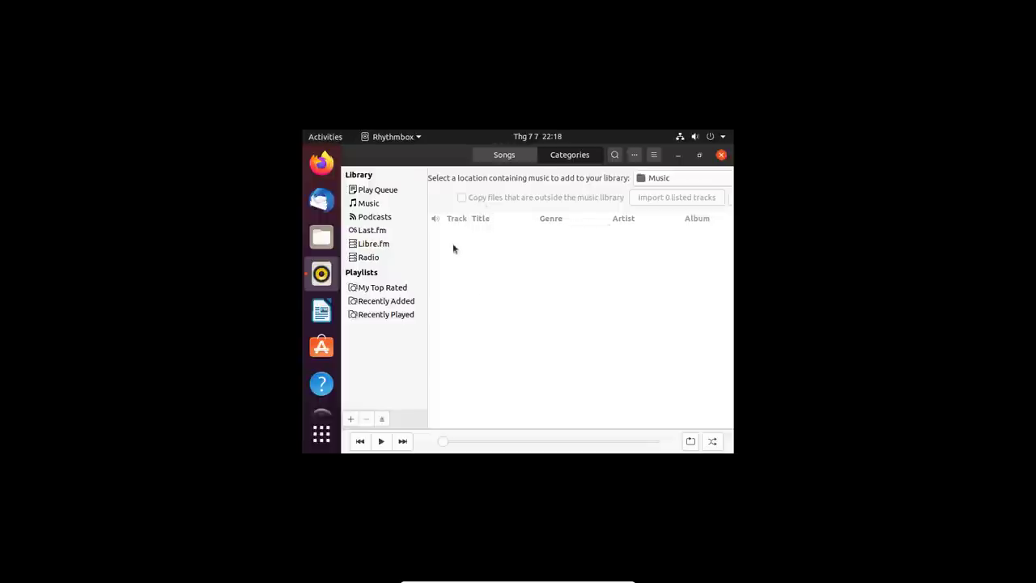
pyautogui.click(722, 155)
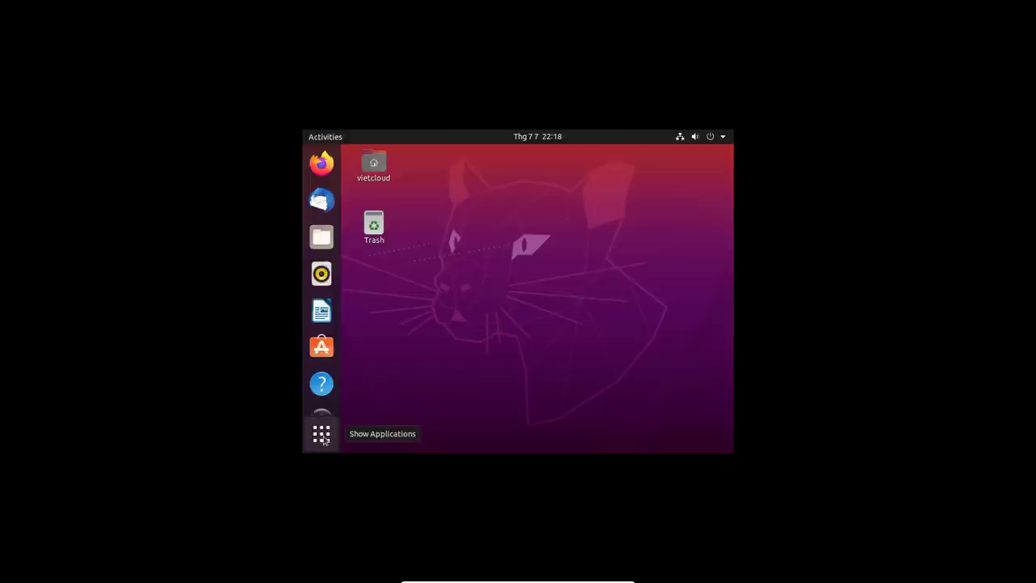
# - Browse the applications grid, switching between Frequent and All applications
pyautogui.click(323, 437)
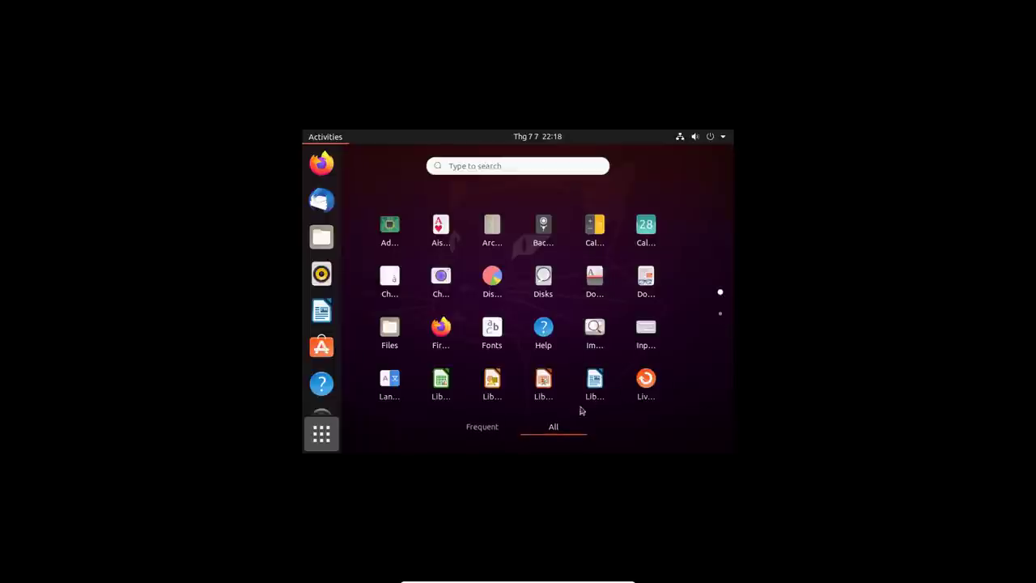
pyautogui.click(508, 424)
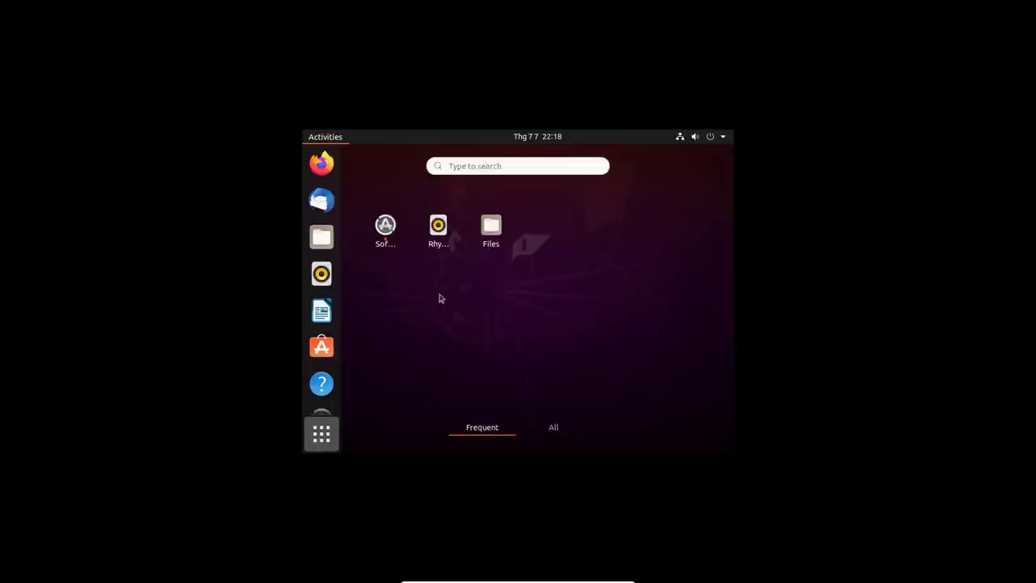
pyautogui.click(554, 427)
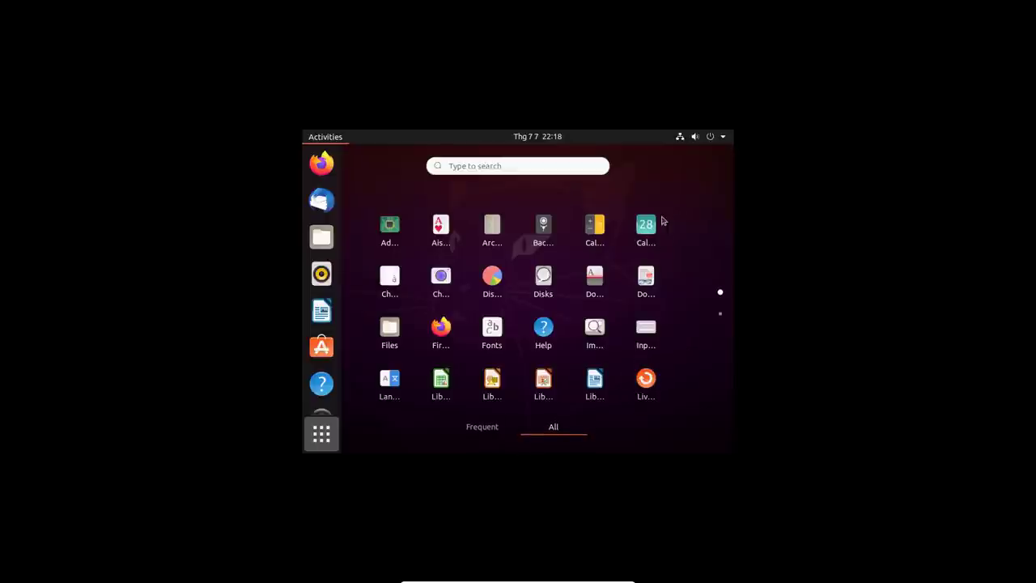
pyautogui.click(322, 437)
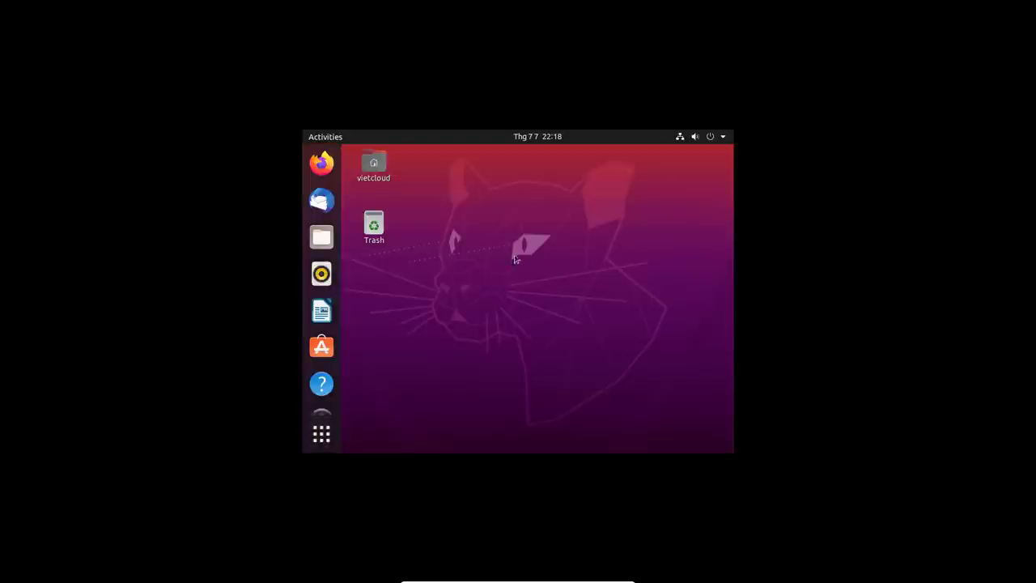
# - Open the vietcloud home folder, close it, and clear the desktop selection
pyautogui.doubleClick(377, 168)
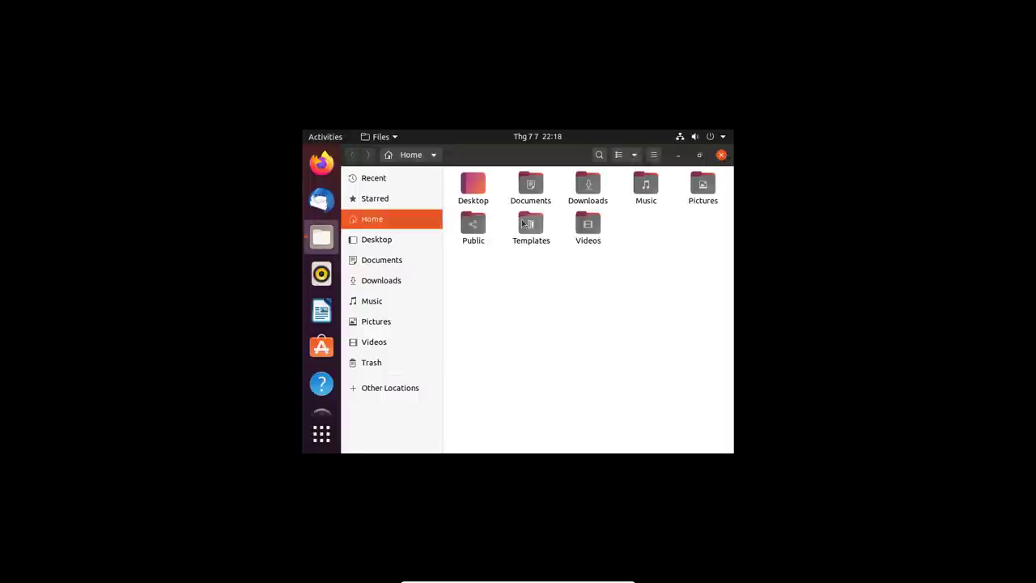
pyautogui.click(722, 156)
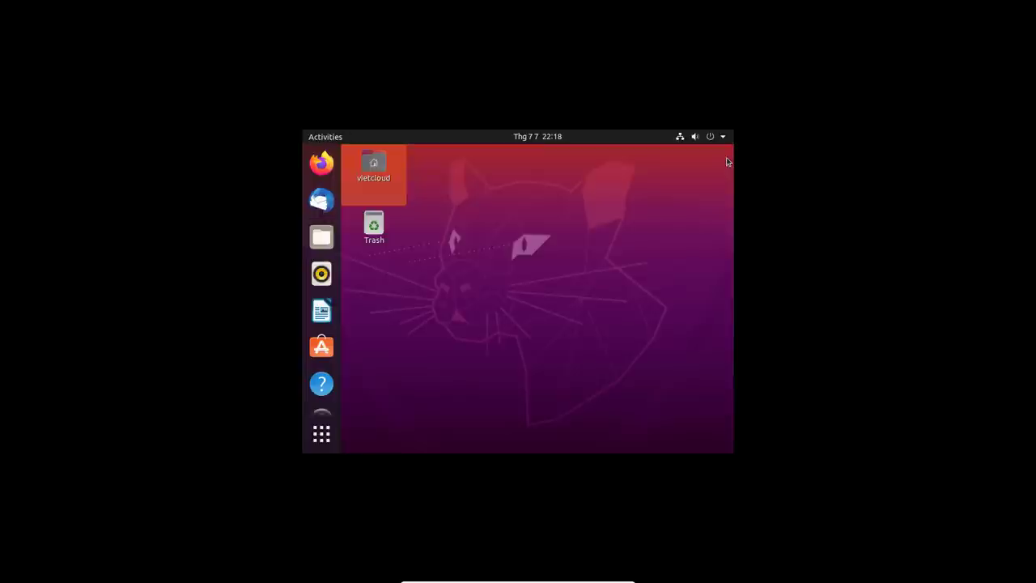
pyautogui.click(515, 234)
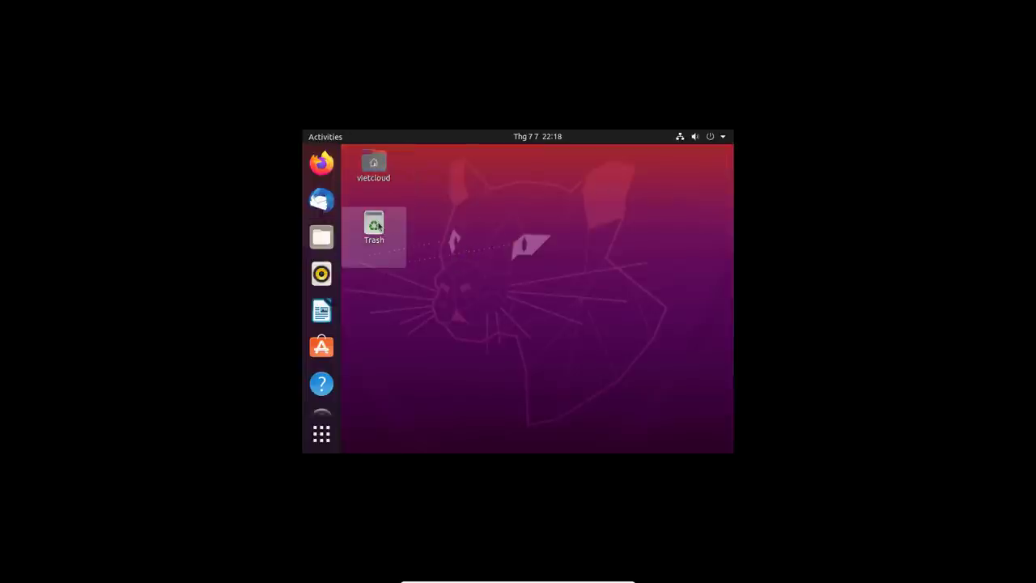
# - Choose the wooden suspension bridge photo as the desktop wallpaper via Change Background
pyautogui.rightClick(551, 225)
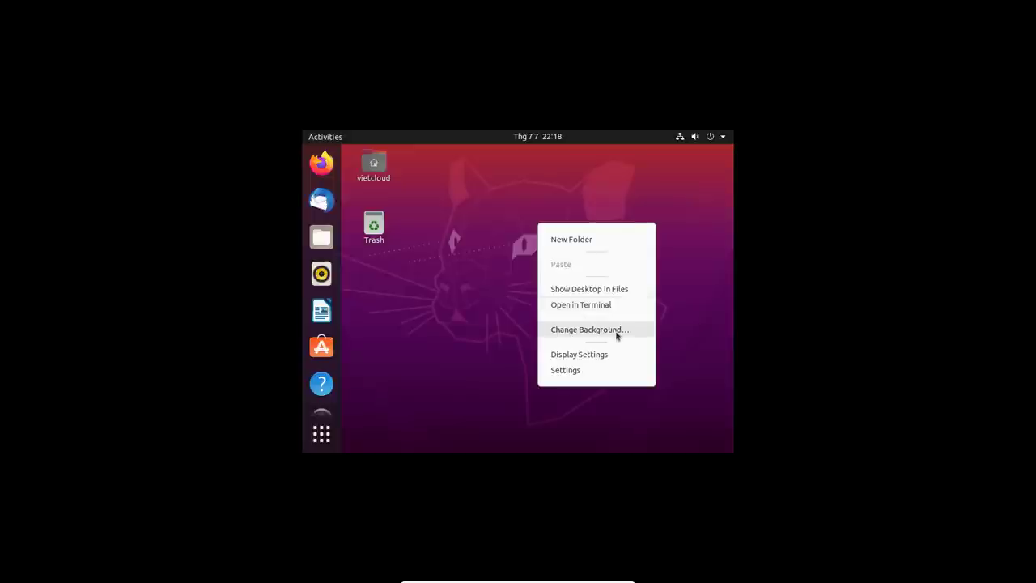
pyautogui.click(622, 332)
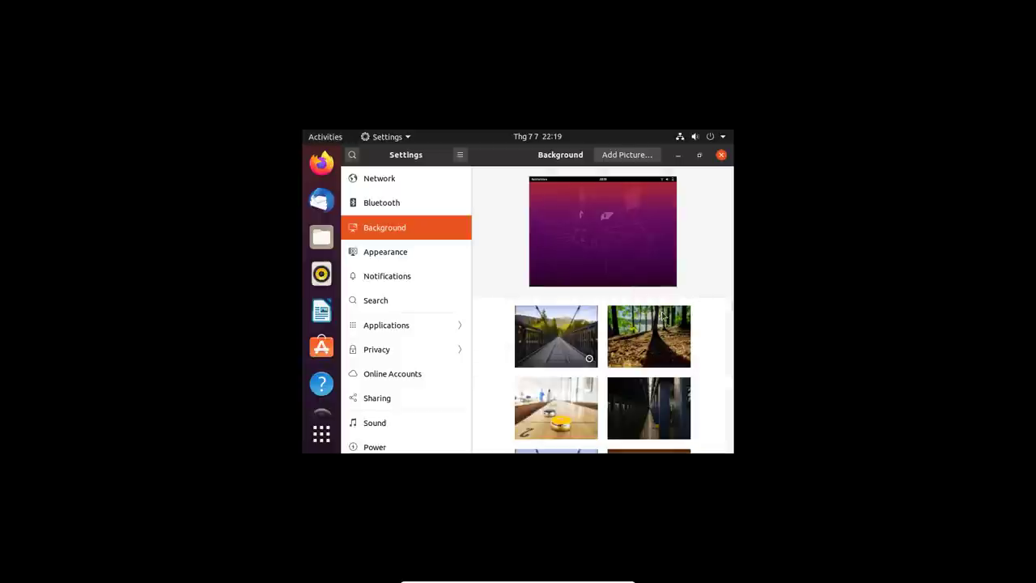
pyautogui.scroll(-2, 570, 370)
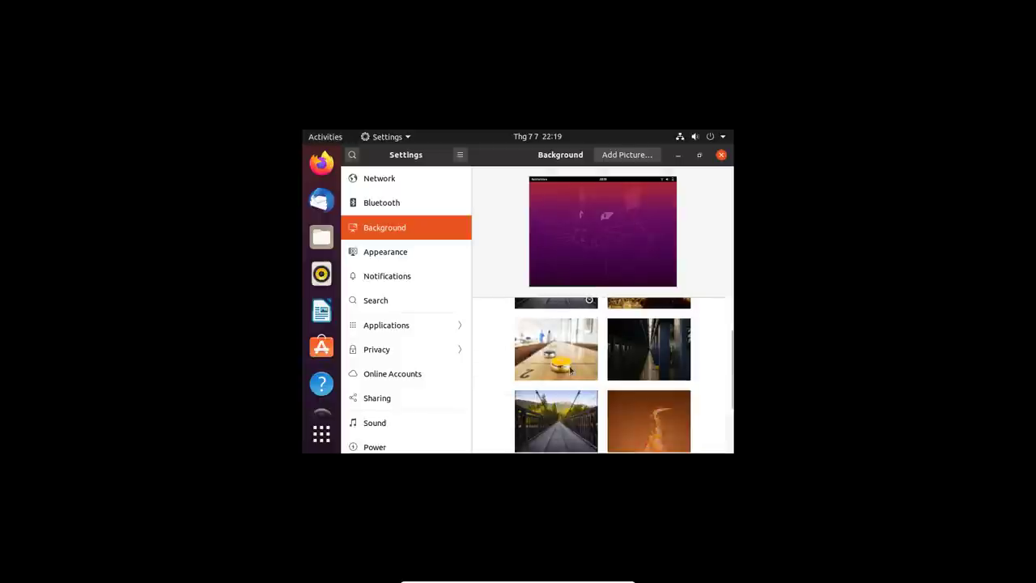
pyautogui.scroll(-4, 571, 370)
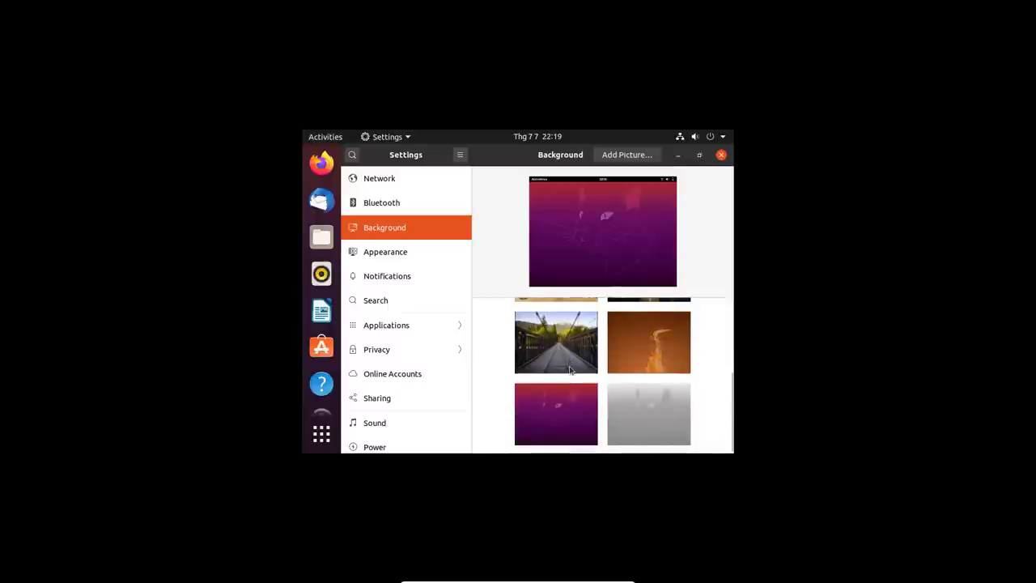
pyautogui.scroll(5, 570, 370)
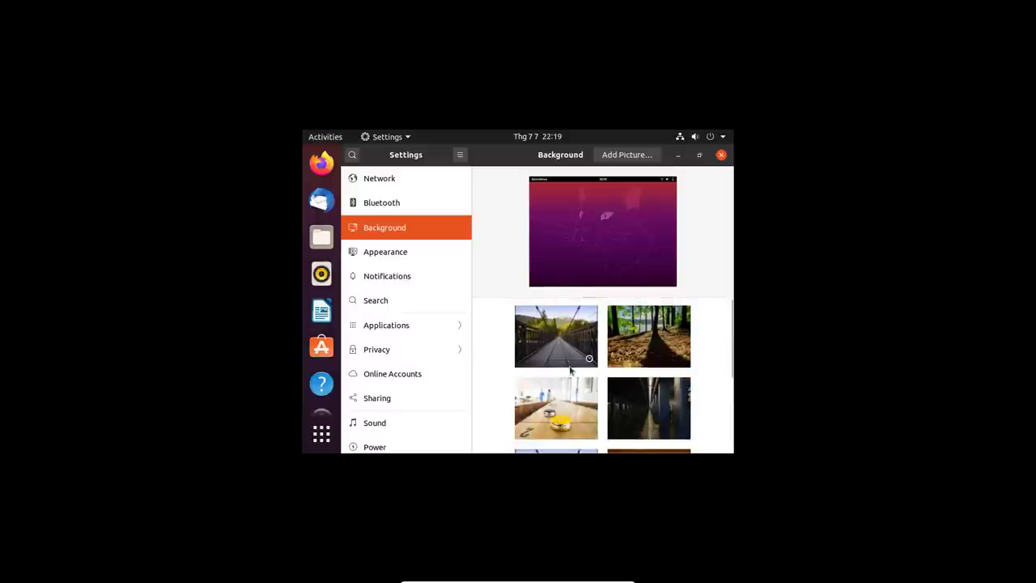
pyautogui.click(571, 356)
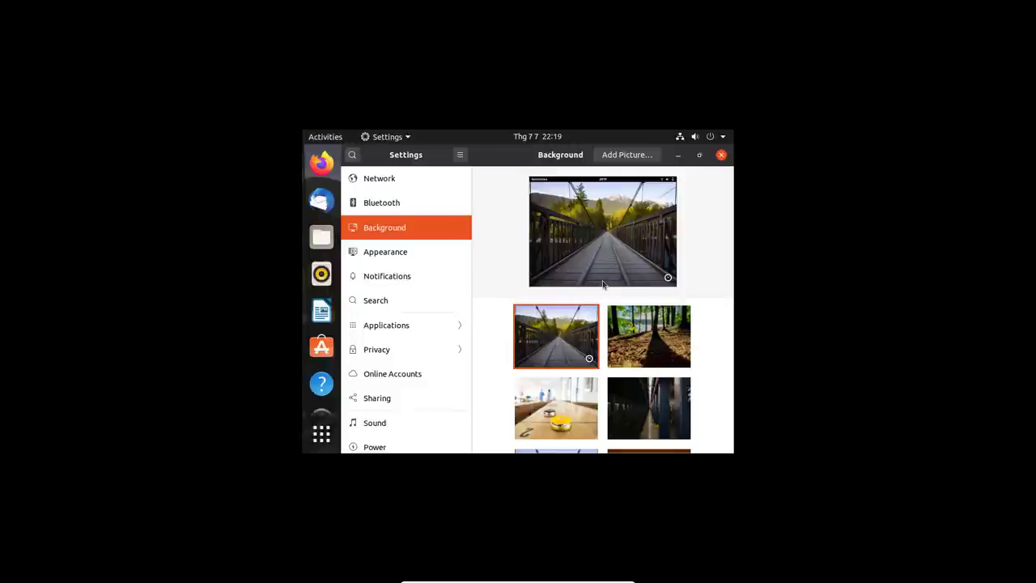
# - Check the new wallpaper, reopen the Background settings, and close Settings
pyautogui.click(679, 156)
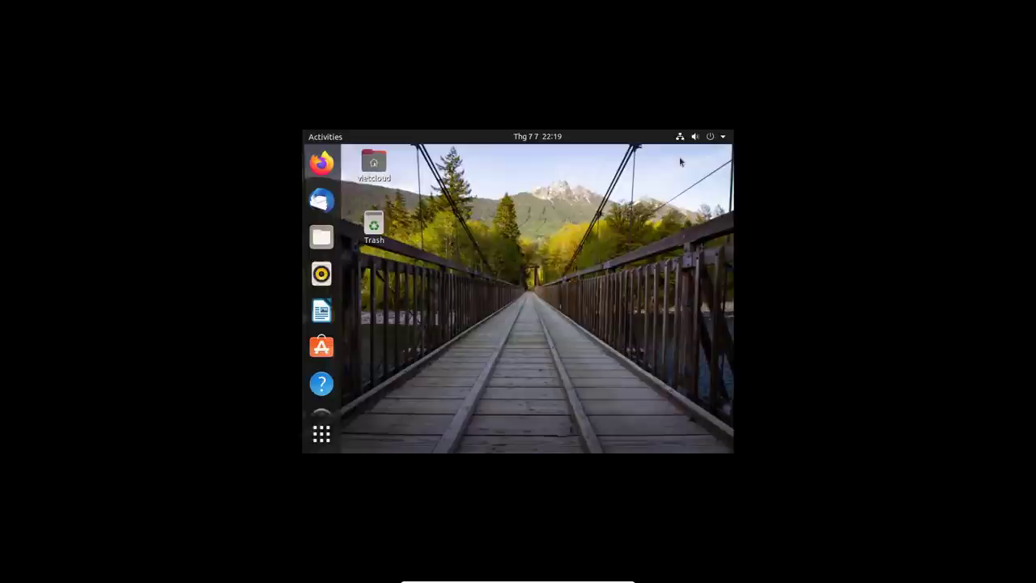
pyautogui.rightClick(507, 244)
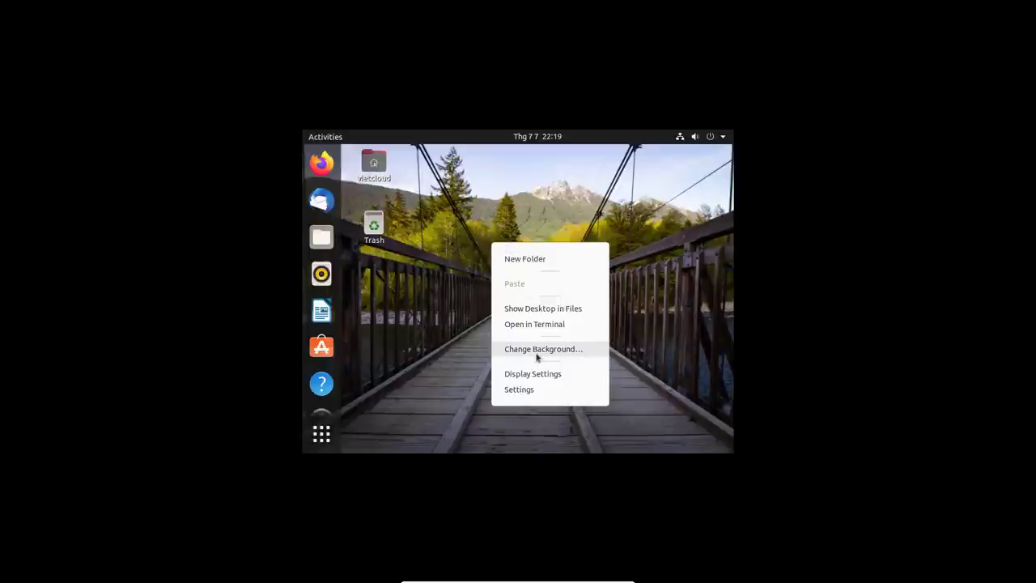
pyautogui.click(538, 357)
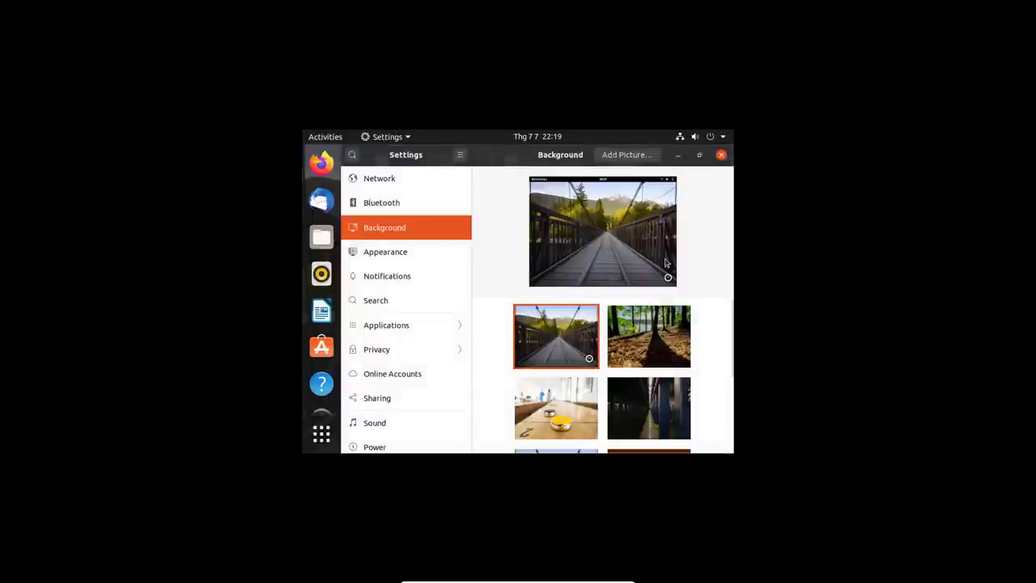
pyautogui.click(722, 155)
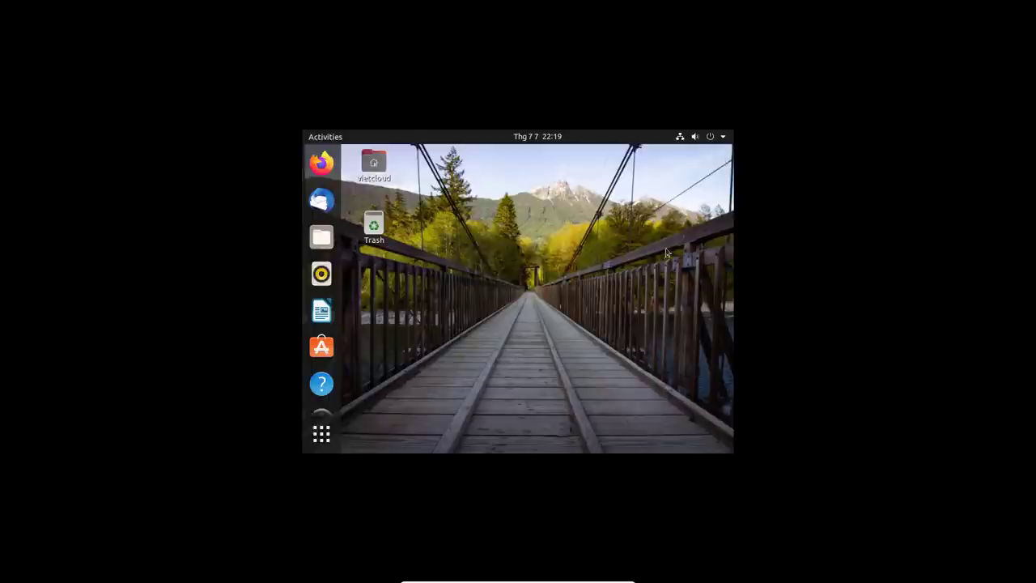
pyautogui.rightClick(546, 245)
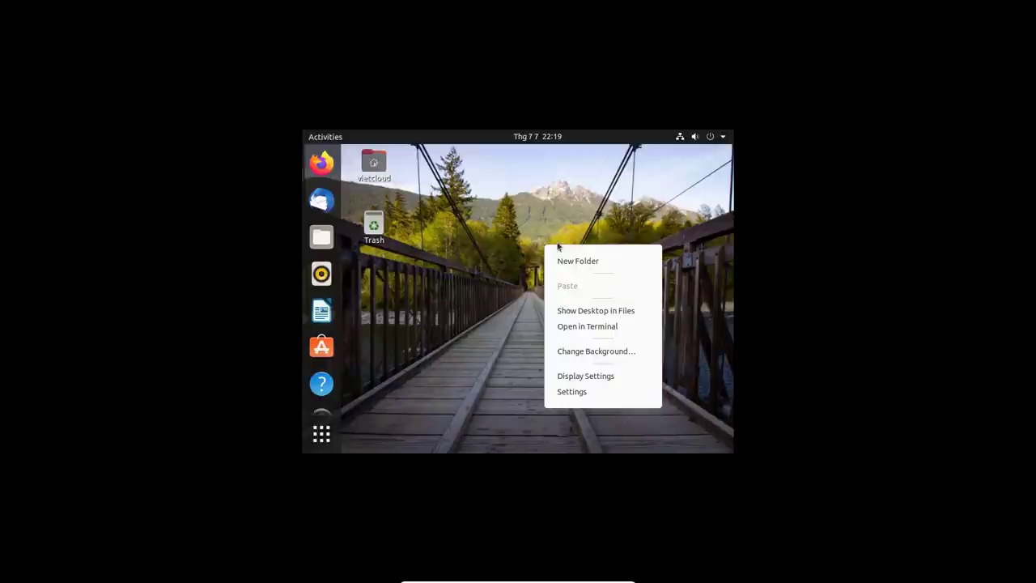
# - Open Displays and scroll the Resolution list from 2560 × 1600 down to 800 × 600
pyautogui.click(593, 376)
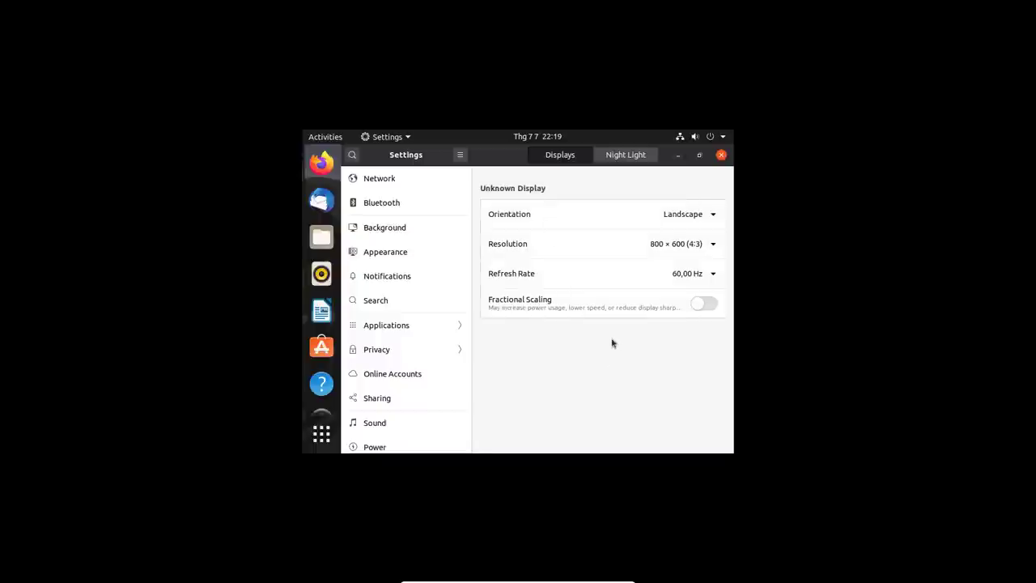
pyautogui.click(696, 250)
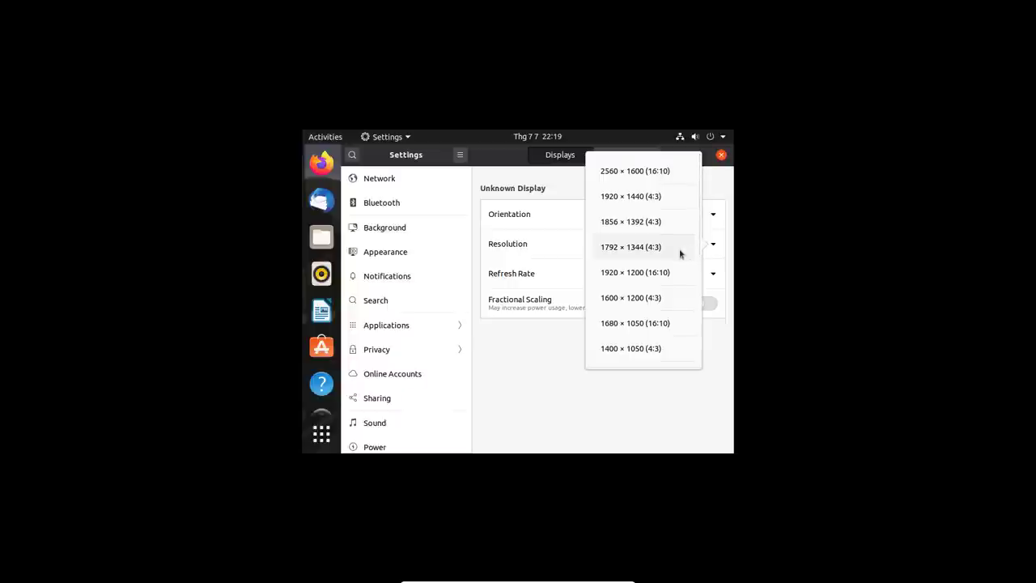
pyautogui.scroll(-1, 655, 293)
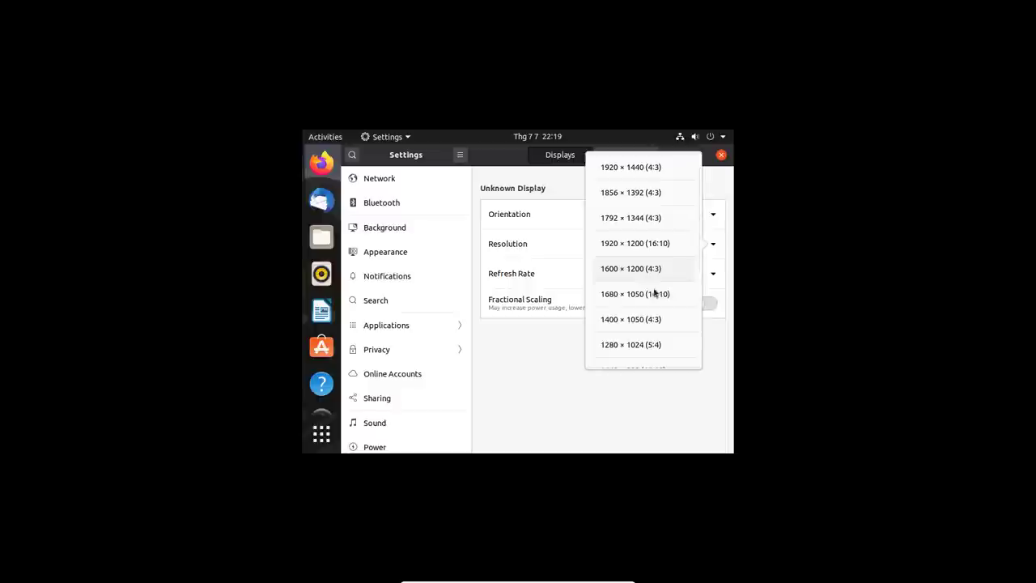
pyautogui.scroll(-5, 655, 293)
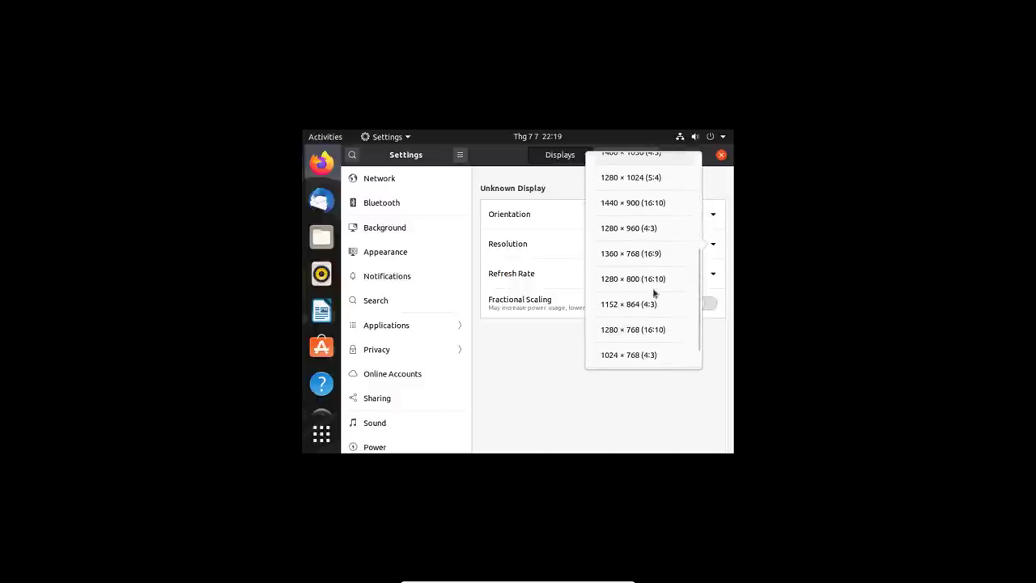
pyautogui.scroll(1, 655, 293)
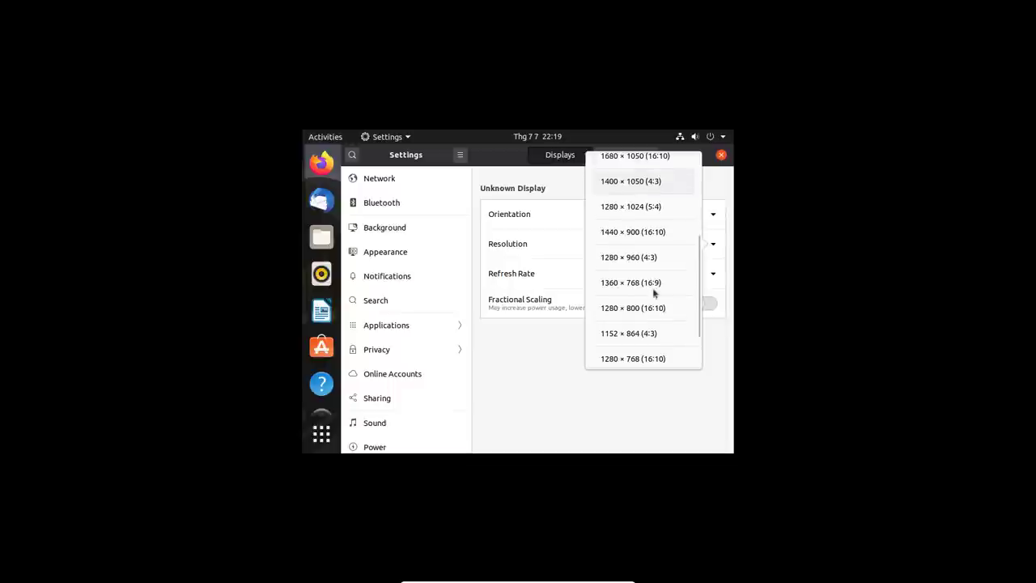
pyautogui.scroll(-2, 655, 293)
pyautogui.scroll(5, 655, 293)
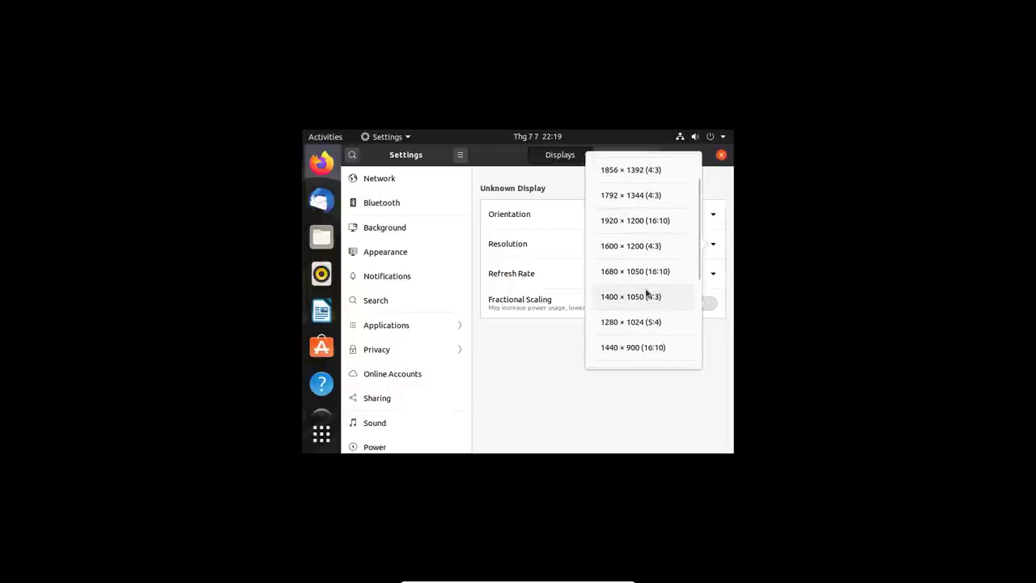
pyautogui.scroll(1, 646, 293)
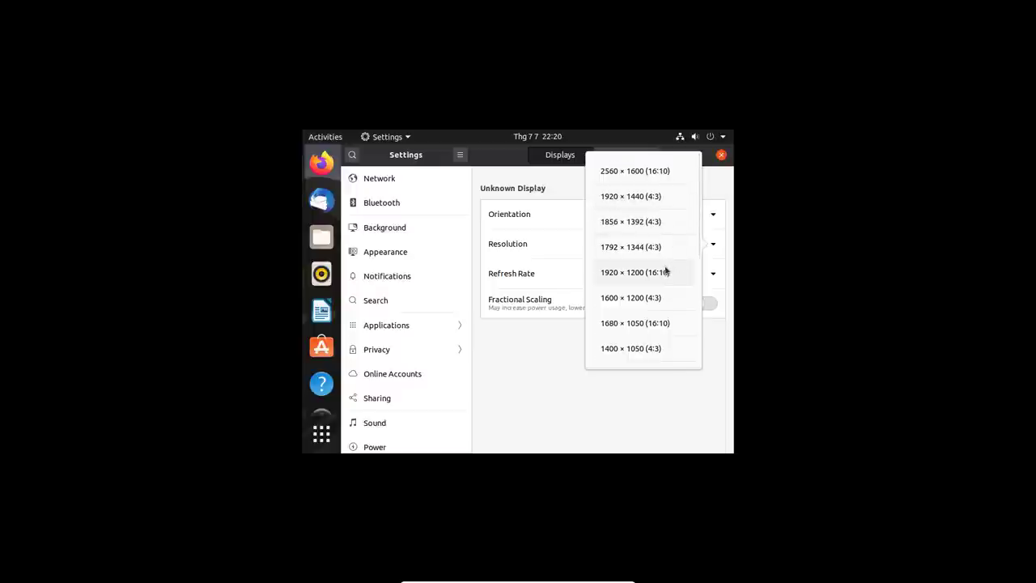
pyautogui.scroll(-2, 667, 270)
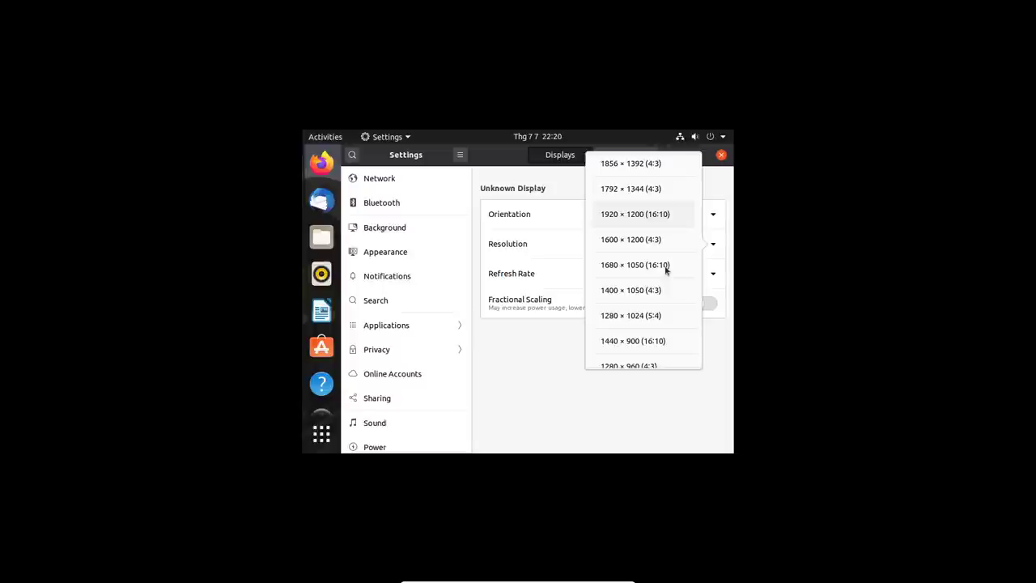
pyautogui.scroll(-5, 665, 270)
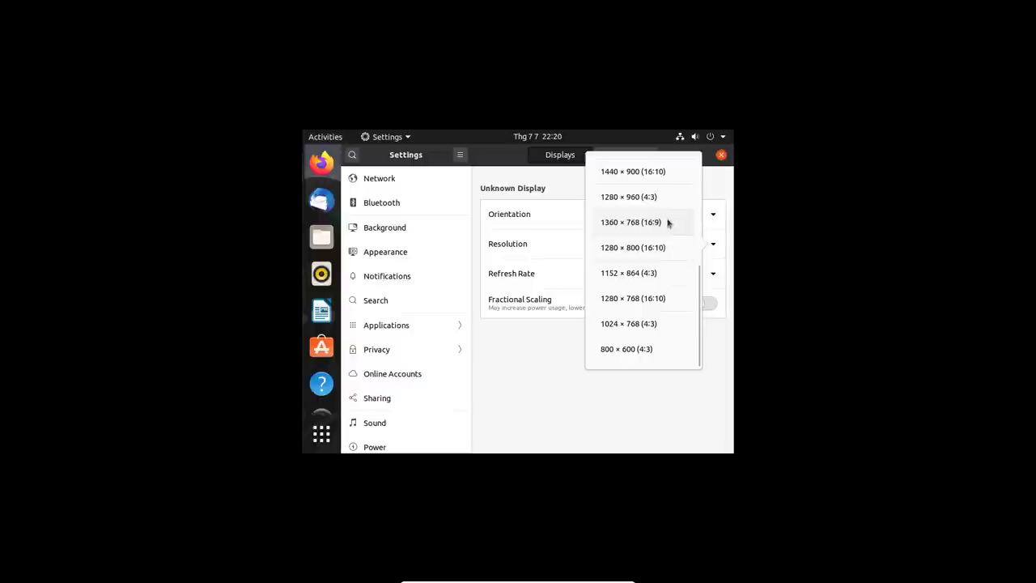
pyautogui.scroll(5, 664, 284)
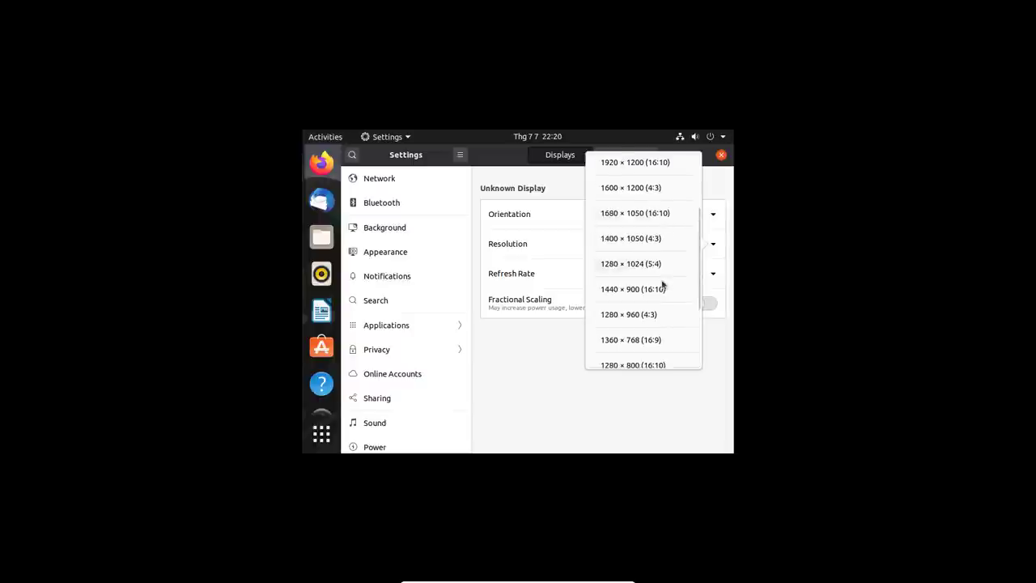
pyautogui.scroll(1, 662, 284)
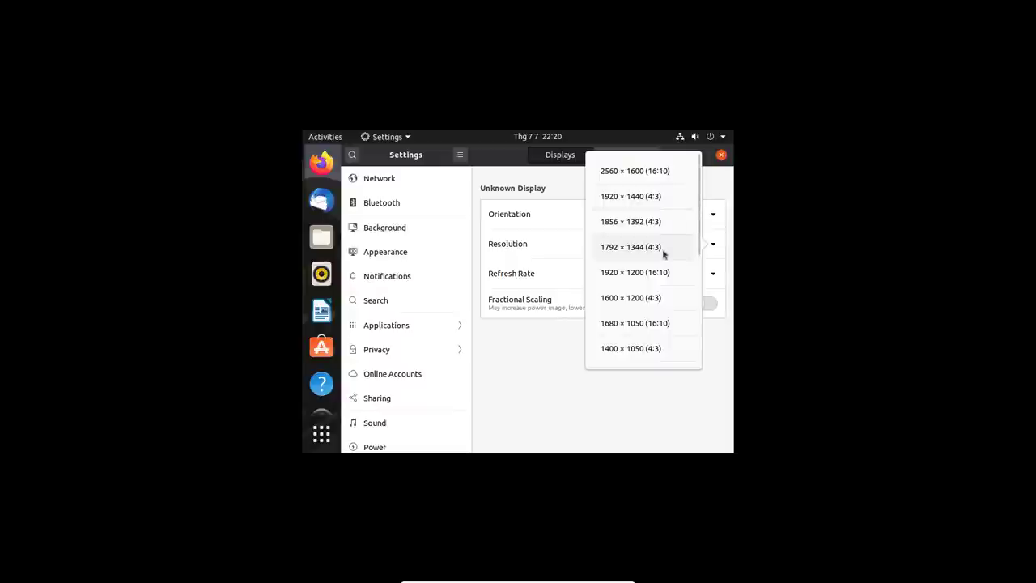
pyautogui.scroll(-1, 663, 253)
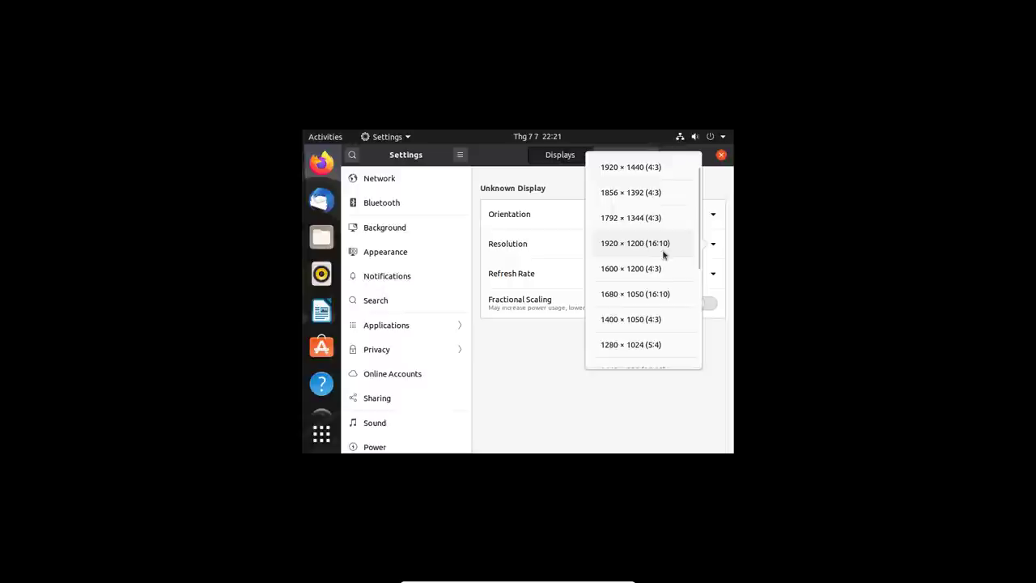
pyautogui.scroll(1, 663, 254)
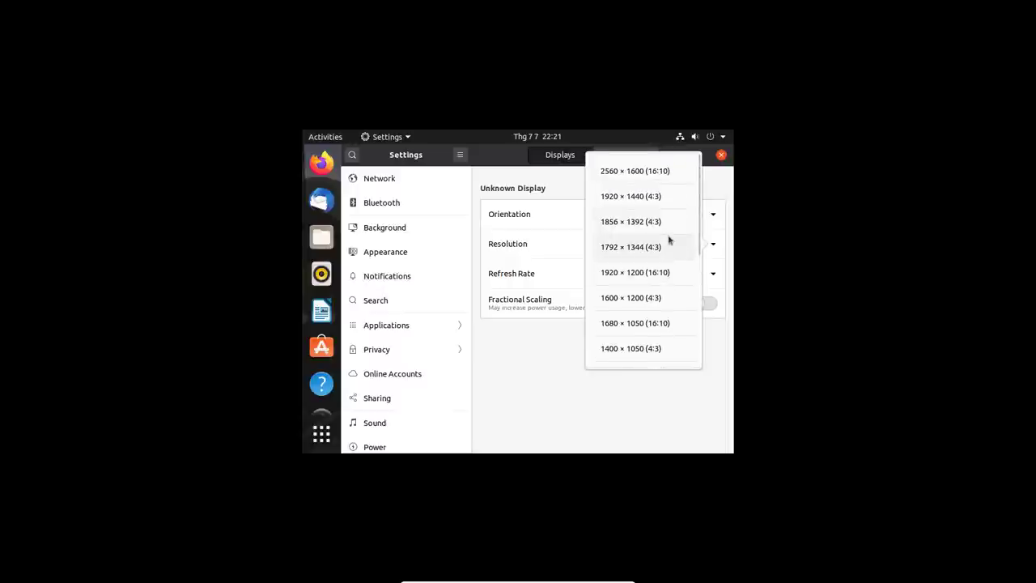
# - Apply and keep the 1920 × 1200 (16:10) resolution, then close Settings
pyautogui.click(656, 276)
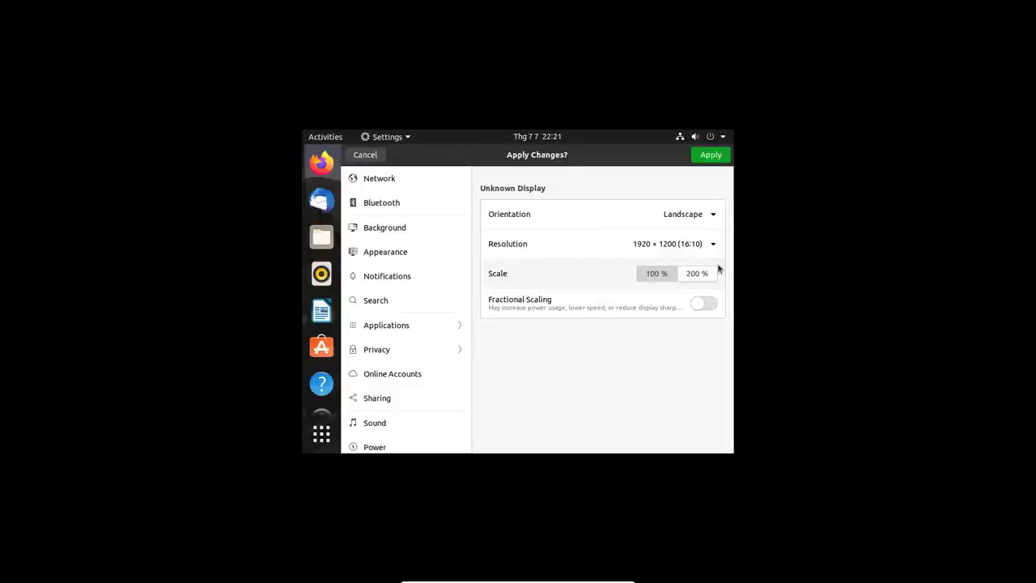
pyautogui.click(711, 154)
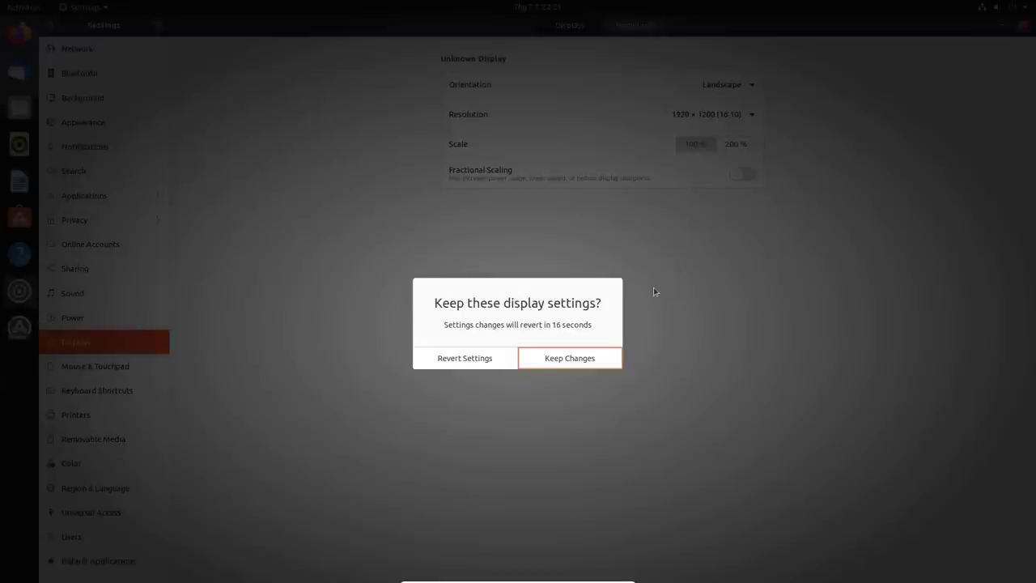
pyautogui.click(597, 356)
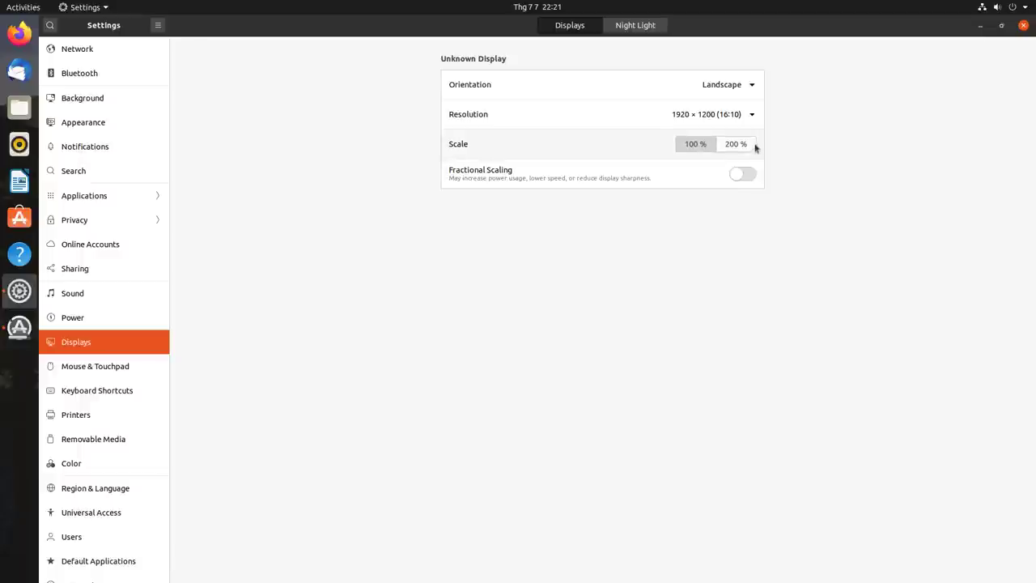
pyautogui.click(1025, 26)
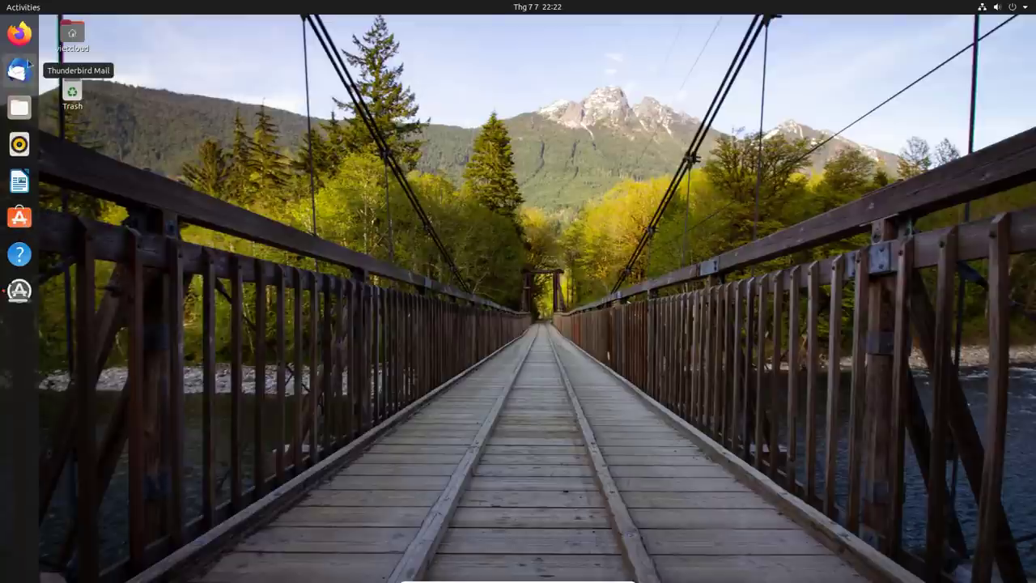
# - Launch Firefox maximized and close its Privacy Notice tab
pyautogui.click(19, 34)
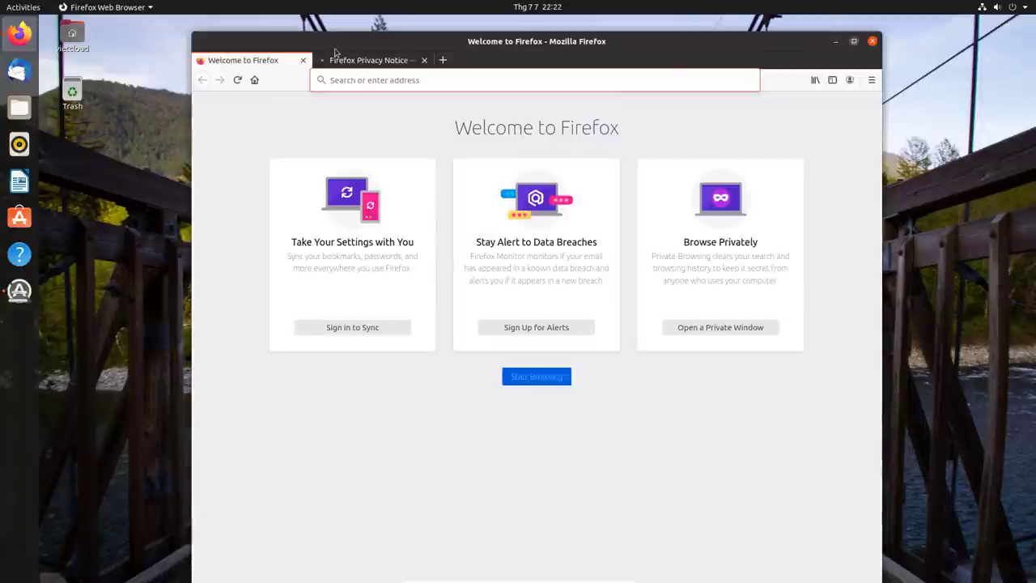
pyautogui.doubleClick(338, 47)
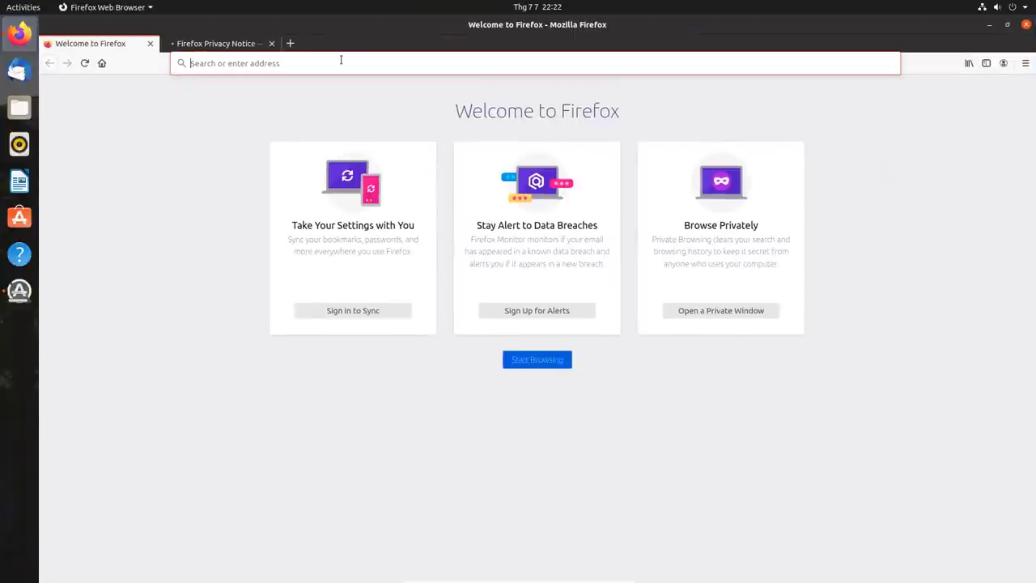
pyautogui.click(252, 46)
pyautogui.click(272, 43)
# - Load google.com.vn in the address bar, correcting the typo
pyautogui.click(266, 62)
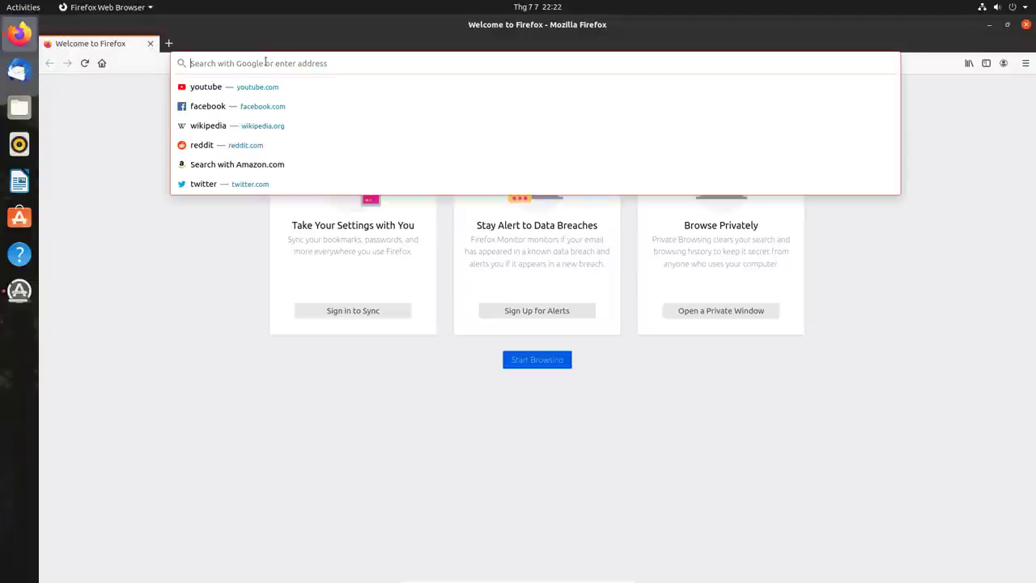
pyautogui.write('googlw')
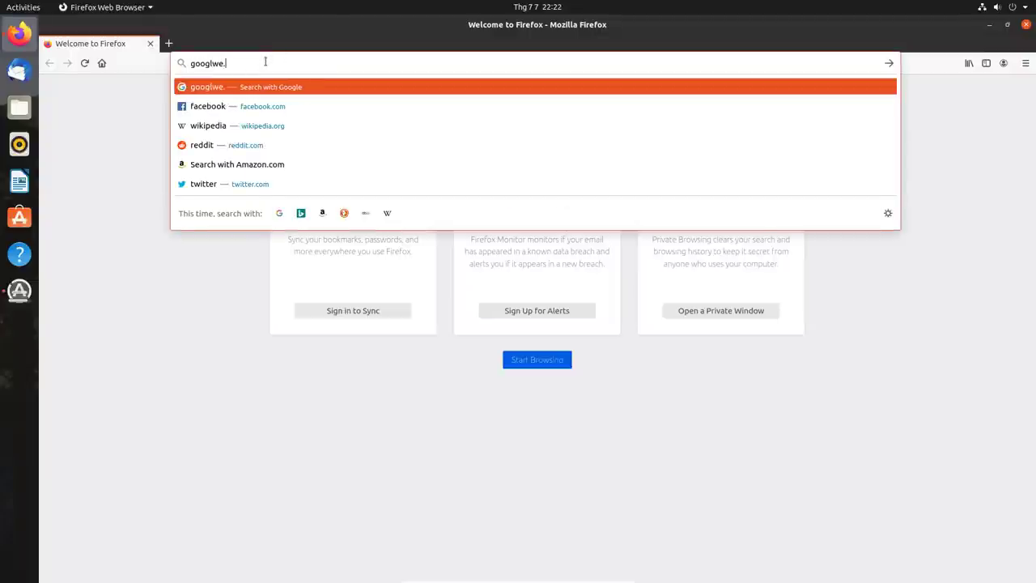
pyautogui.press('BackSpace')
pyautogui.write('e')
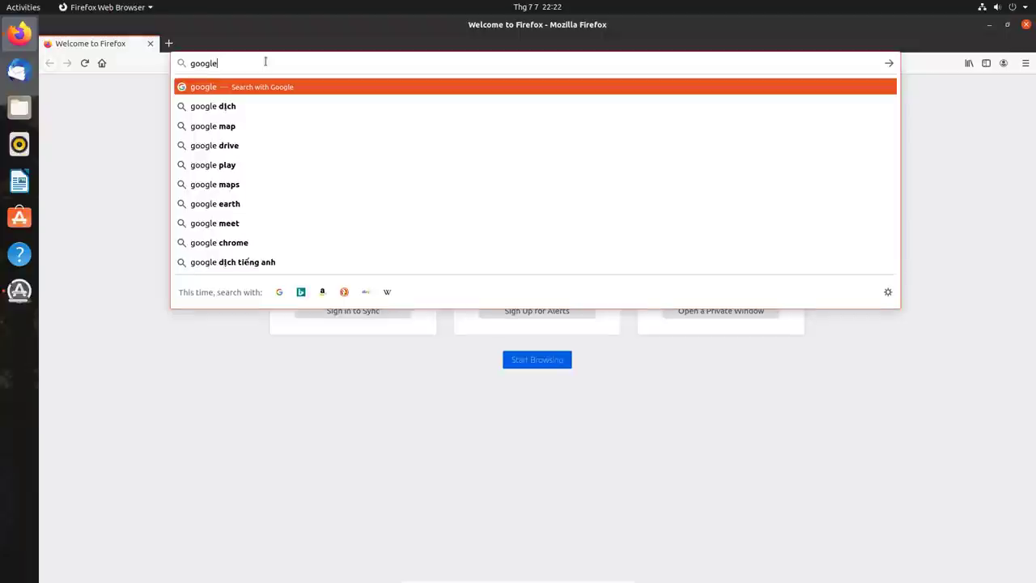
pyautogui.write('.com.vn')
pyautogui.press('Return')
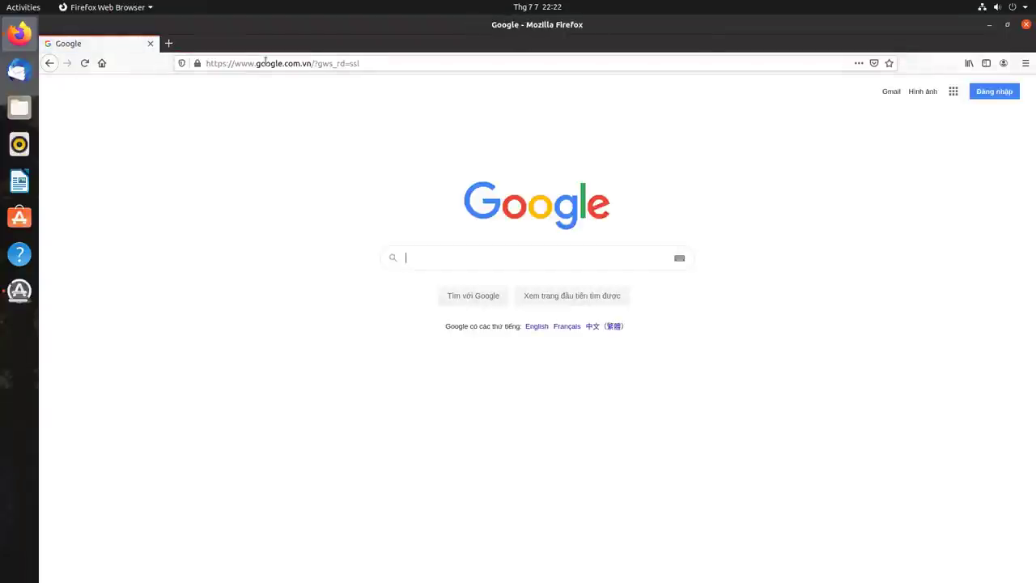
# - Go to vietcloud.vn and scroll through the VIETCLOUD IT blog page
pyautogui.click(266, 62)
pyautogui.write('vietc')
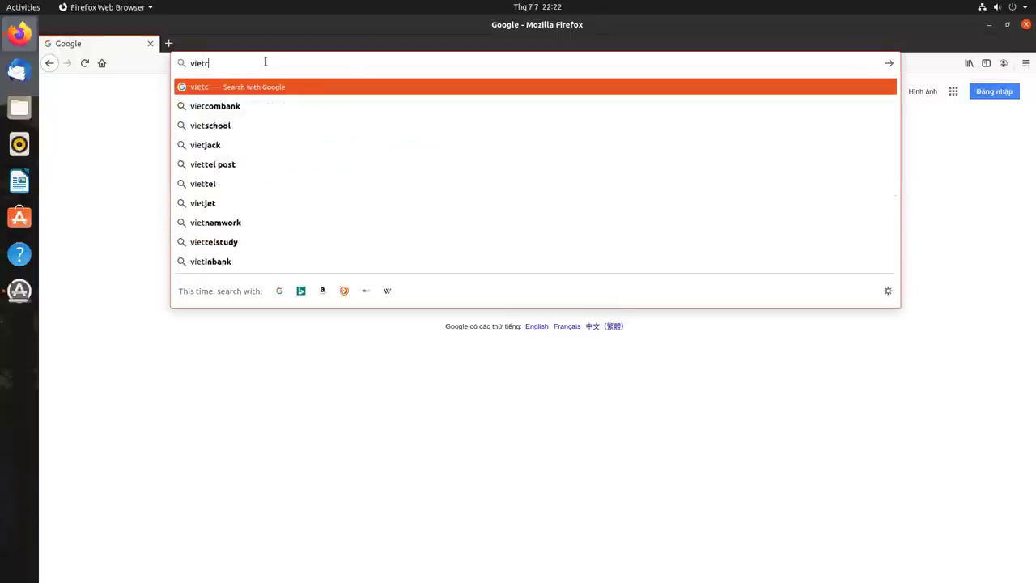
pyautogui.write('loud.vn')
pyautogui.press('Return')
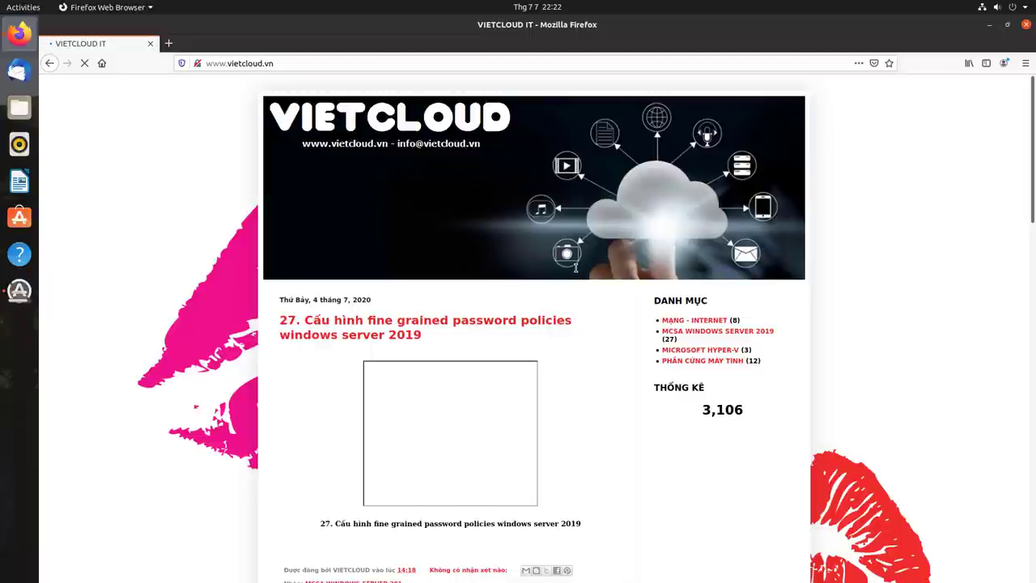
pyautogui.scroll(-3, 577, 274)
pyautogui.scroll(-6, 577, 274)
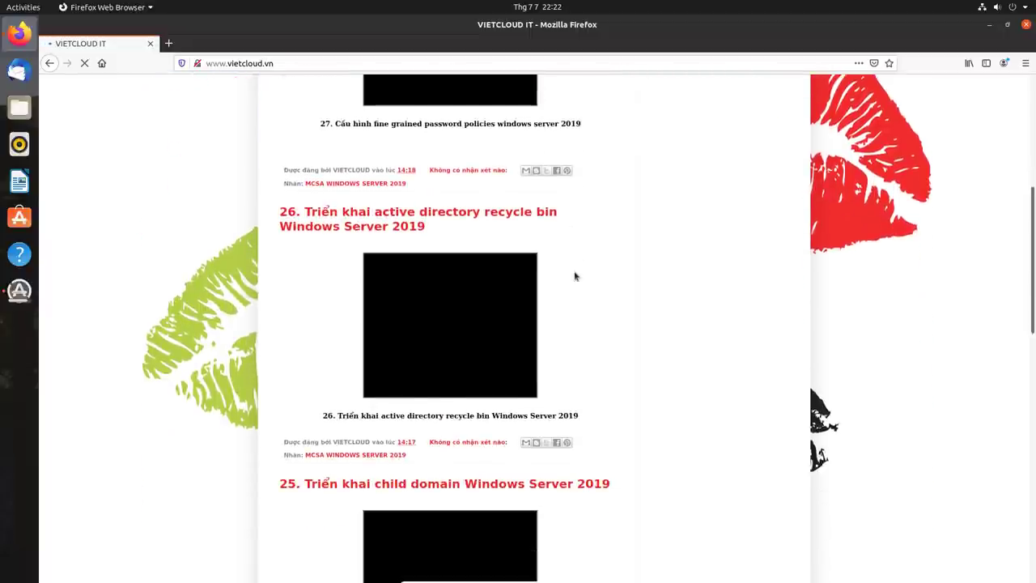
pyautogui.scroll(-7, 575, 277)
pyautogui.scroll(9, 574, 278)
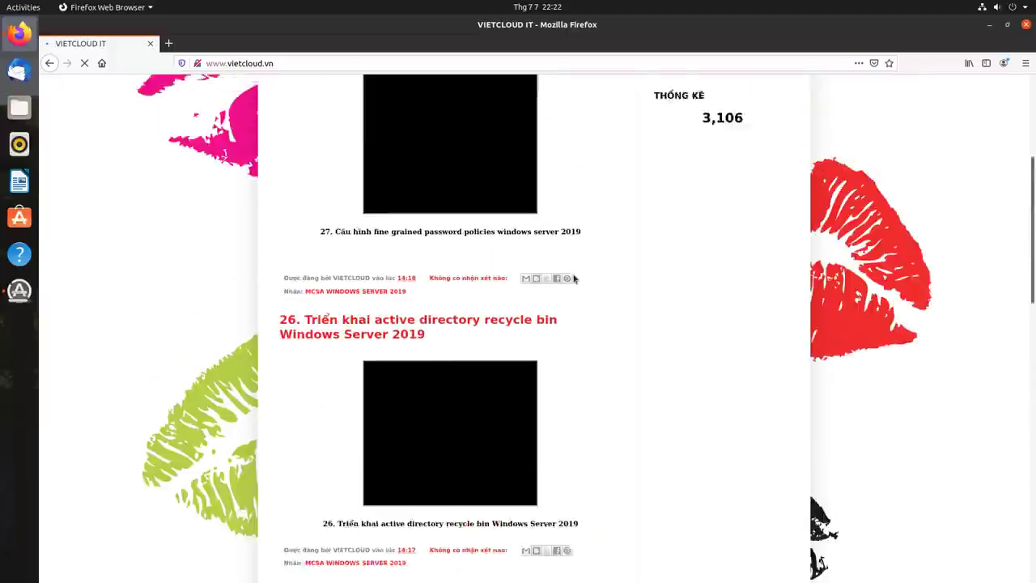
pyautogui.scroll(4, 574, 278)
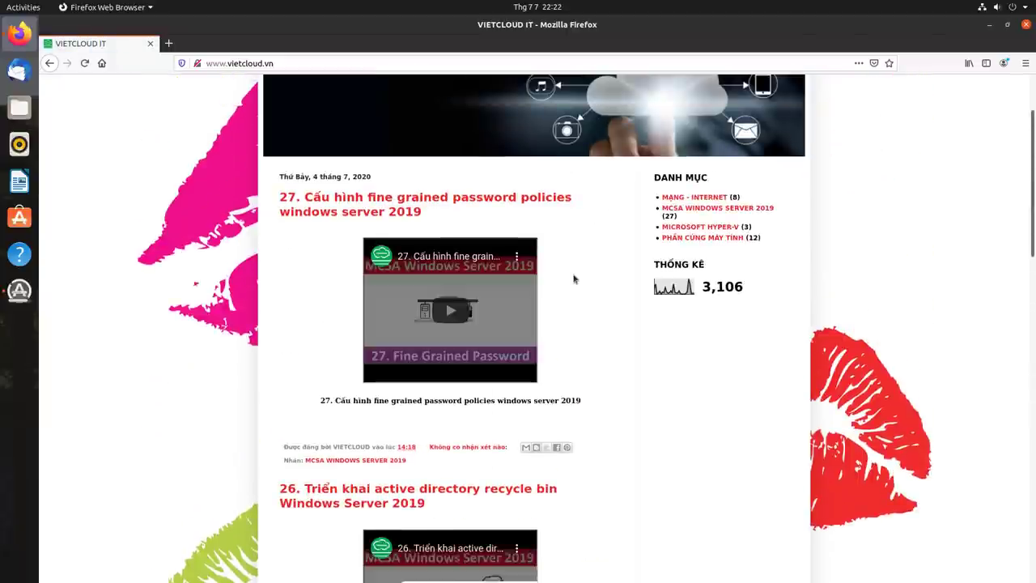
pyautogui.scroll(3, 574, 278)
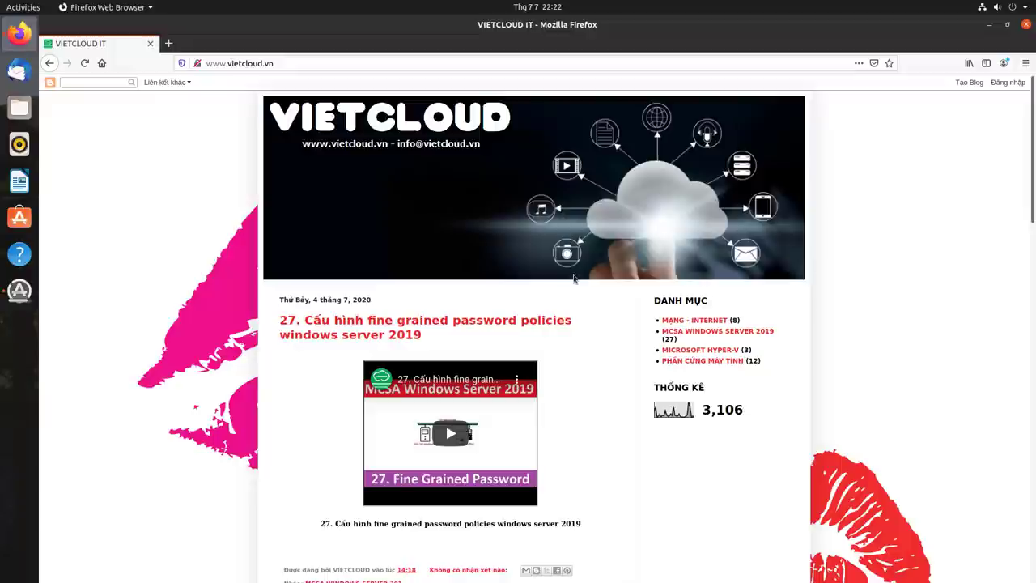
# - Close Firefox, launch Ubuntu Software, and return once its Explore page loads
pyautogui.click(1026, 27)
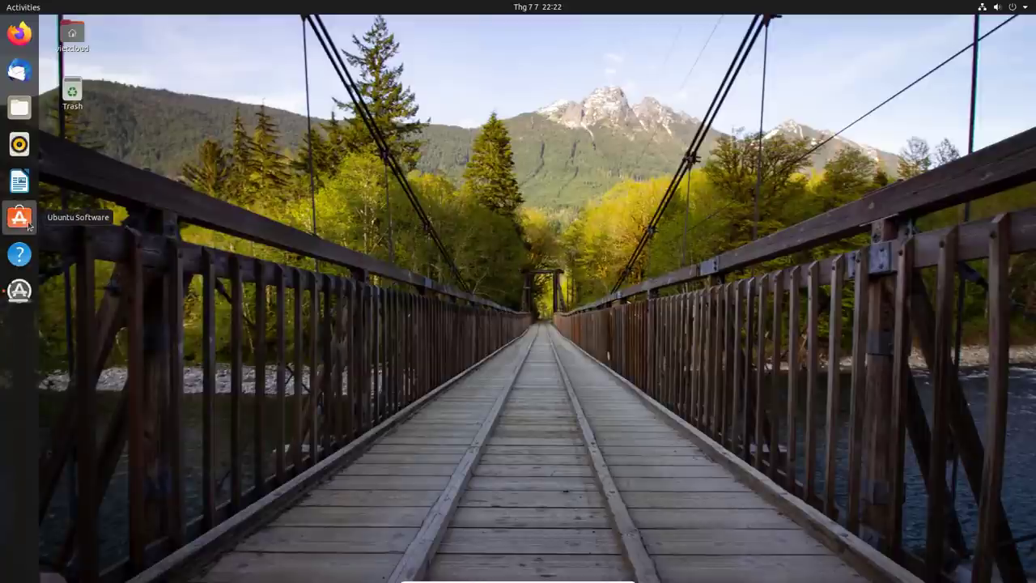
pyautogui.click(20, 217)
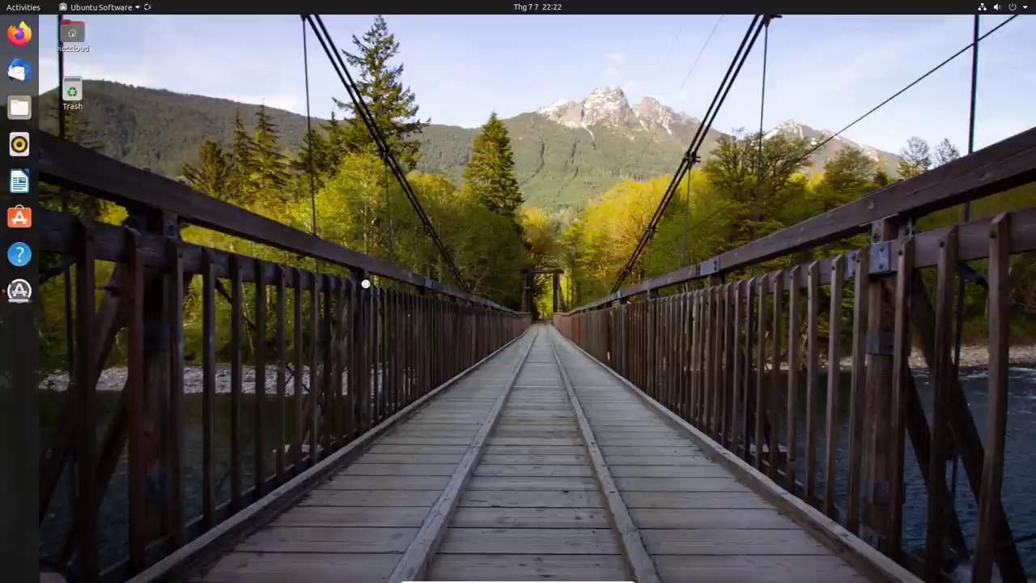
pyautogui.click(26, 10)
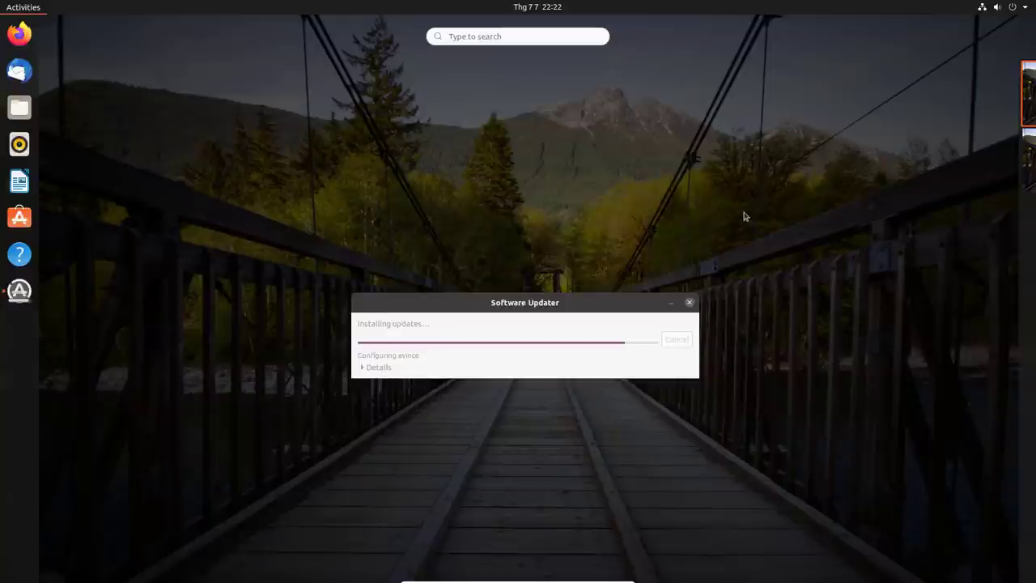
pyautogui.moveTo(1031, 183)
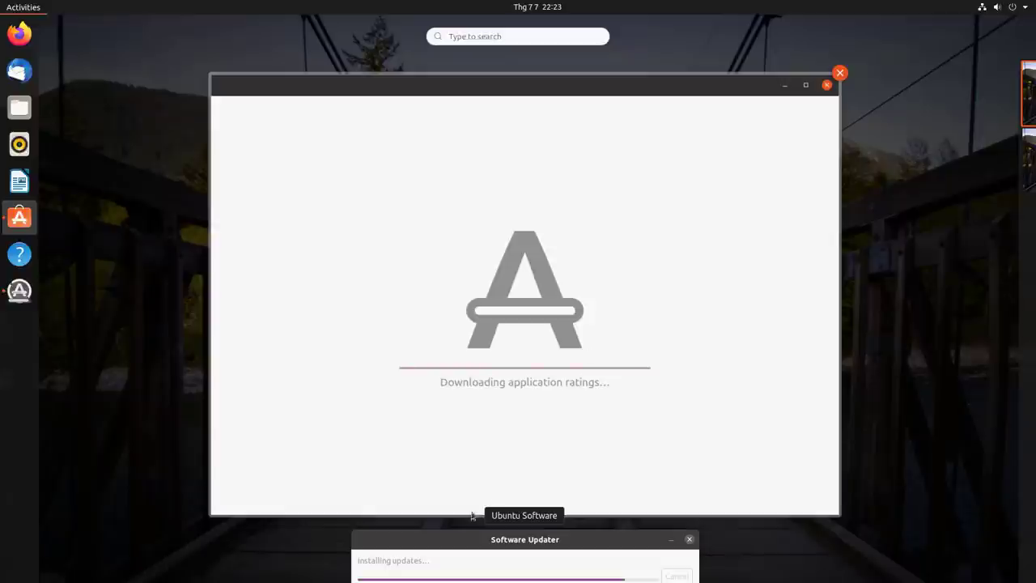
pyautogui.click(439, 540)
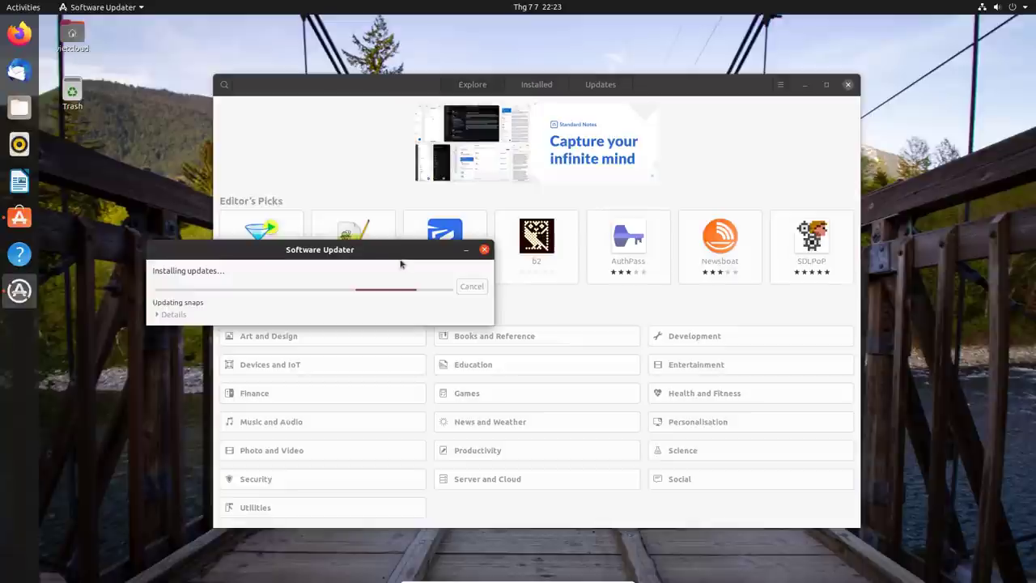
# - Maximize Ubuntu Software, open Games, restore the window, and raise the updater's restart notice
pyautogui.click(772, 146)
pyautogui.click(827, 86)
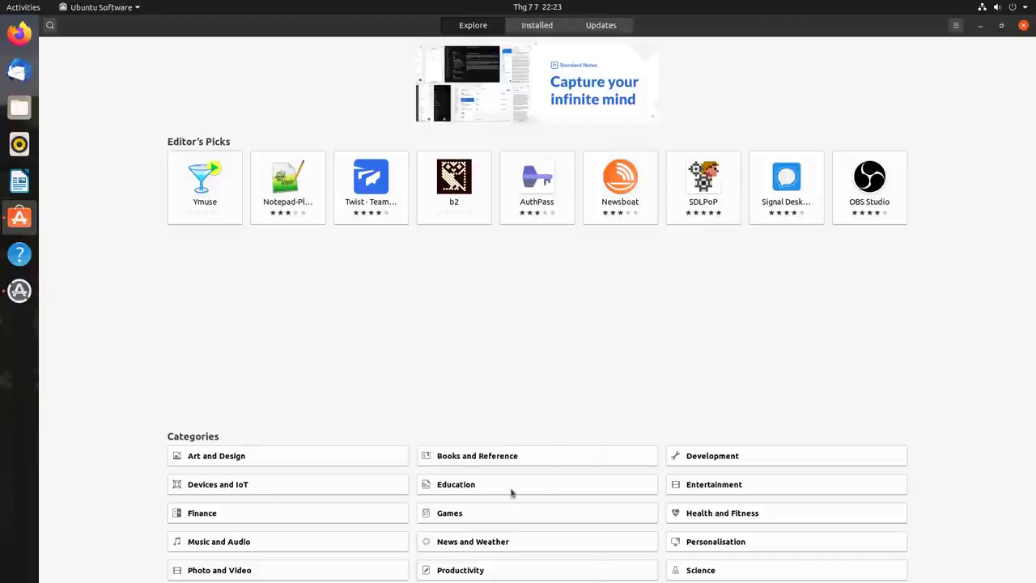
pyautogui.click(455, 517)
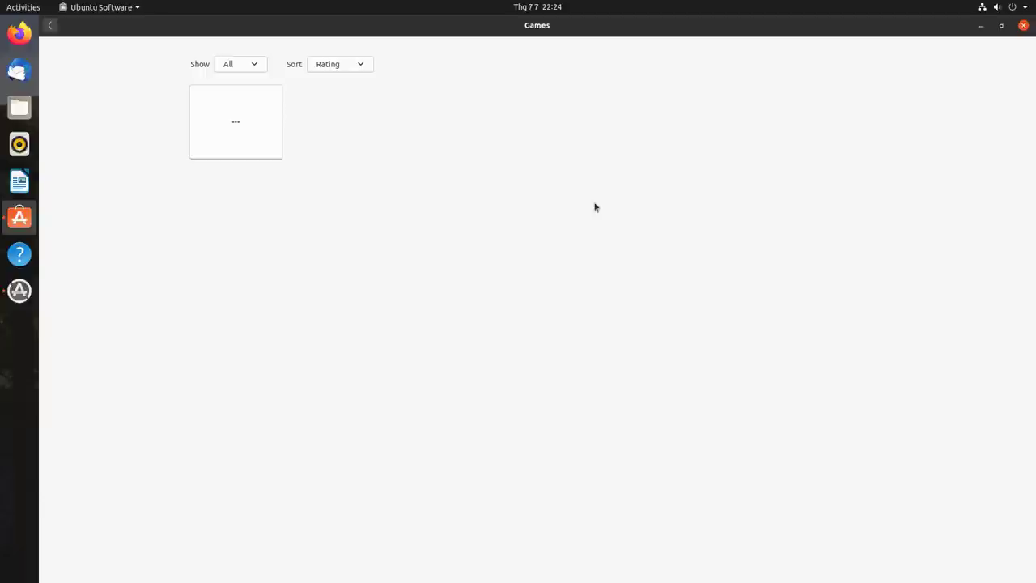
pyautogui.click(1003, 27)
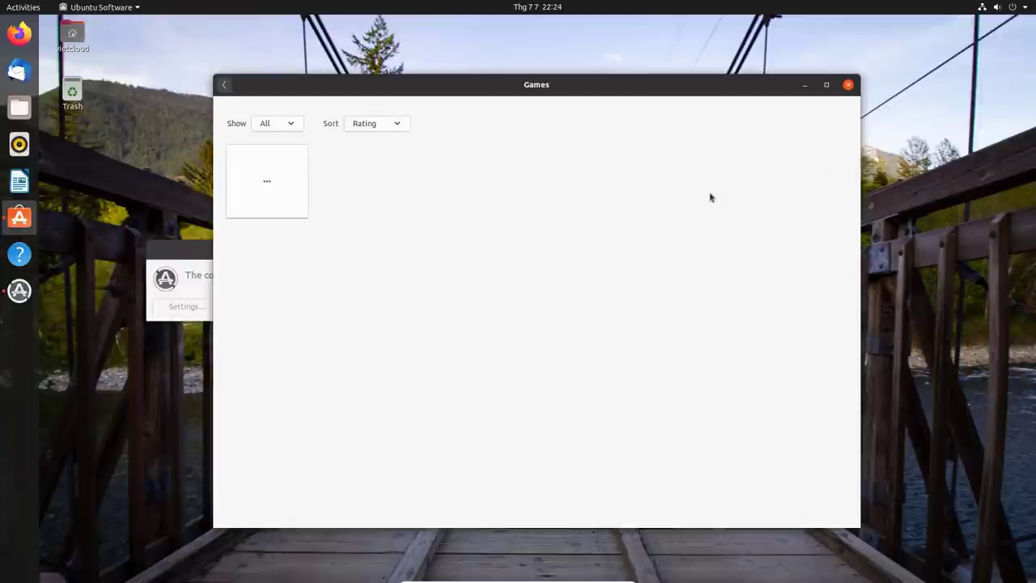
pyautogui.click(184, 252)
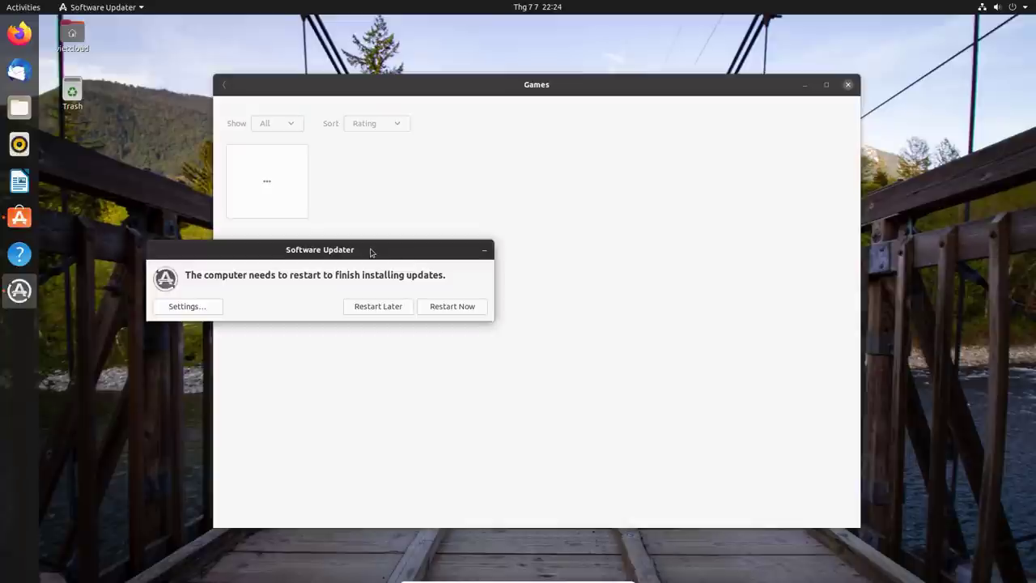
# - Move the Software Updater notice aside and choose Restart Now
pyautogui.moveTo(373, 251); pyautogui.dragTo(488, 252)
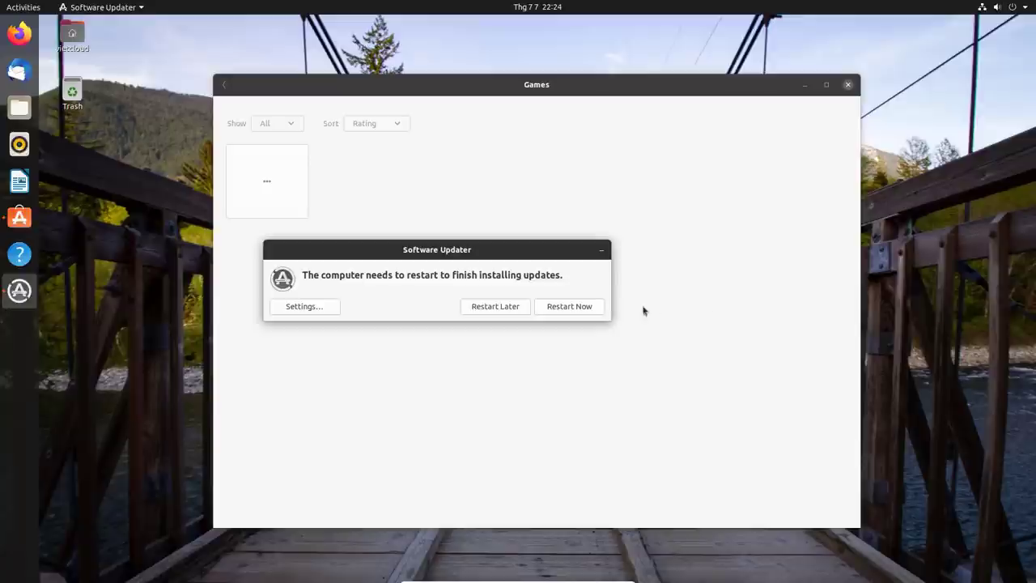
pyautogui.click(570, 307)
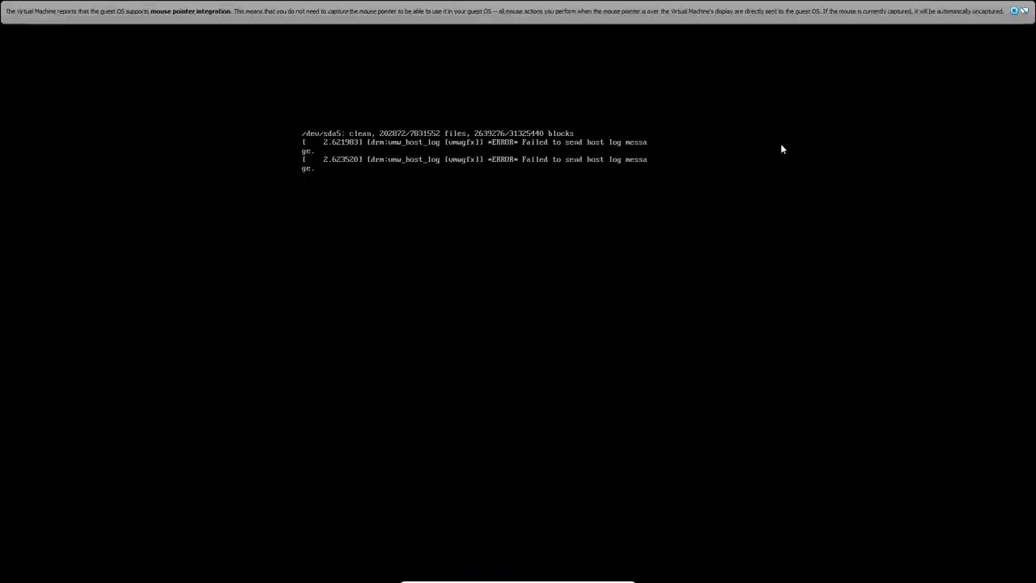
# - Dismiss the VirtualBox notice, select the user, and log in with the account password
pyautogui.click(1013, 12)
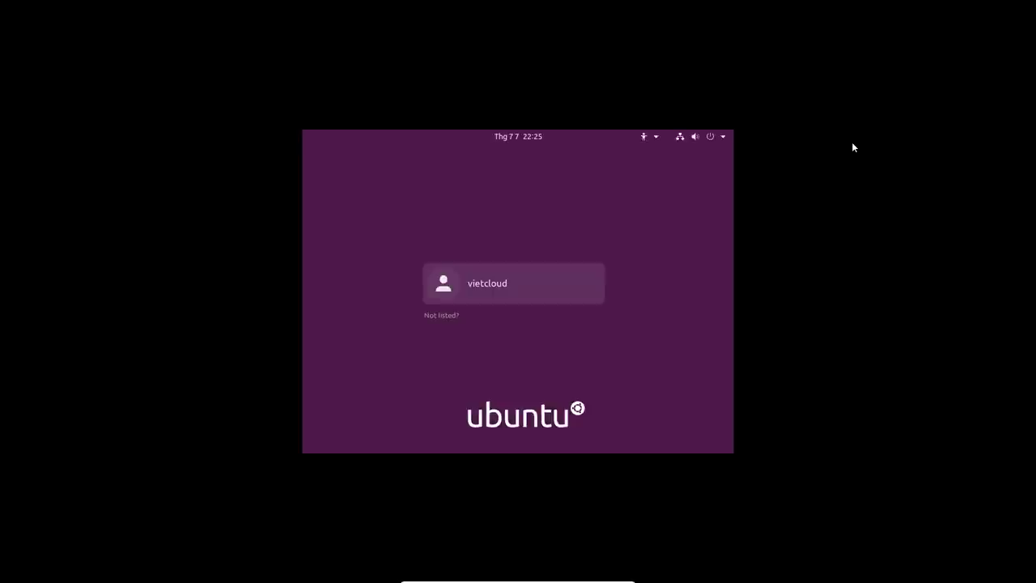
pyautogui.click(511, 289)
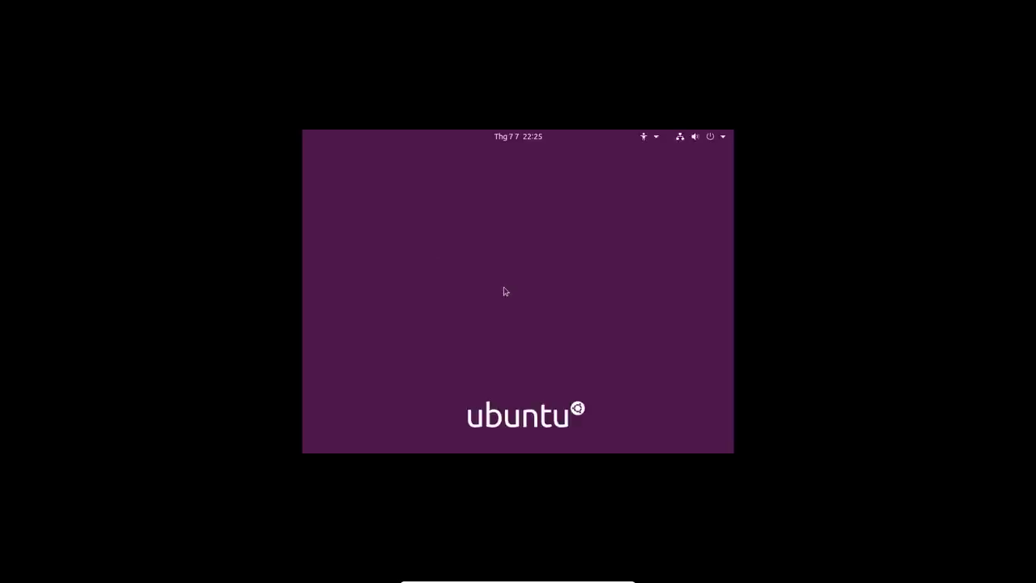
pyautogui.write('********')
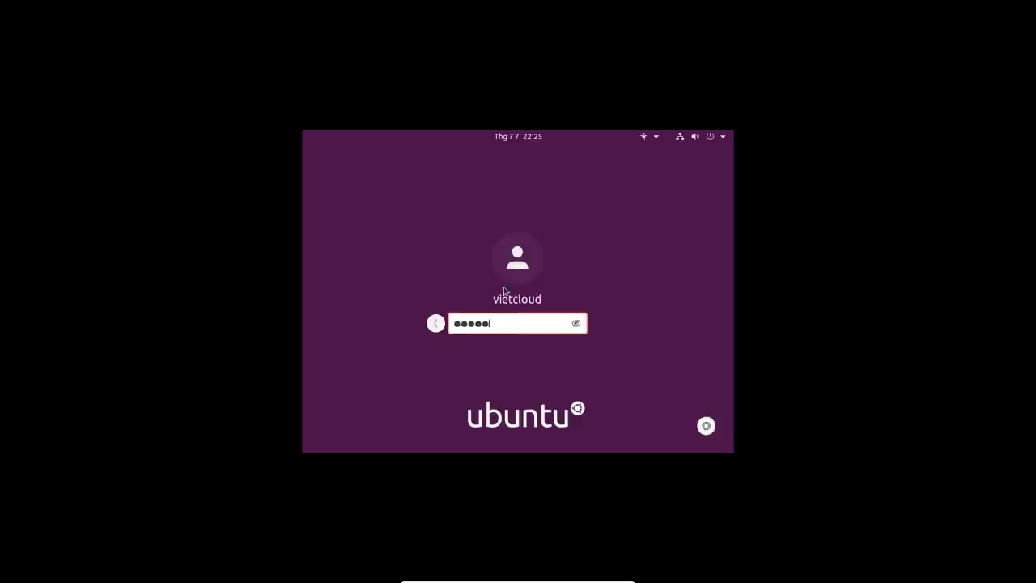
pyautogui.write('****')
pyautogui.press('BackSpace')
pyautogui.press('BackSpace')
pyautogui.press('BackSpace')
pyautogui.press('BackSpace')
pyautogui.press('BackSpace')
pyautogui.press('BackSpace')
pyautogui.press('BackSpace')
pyautogui.press('BackSpace')
pyautogui.press('BackSpace')
pyautogui.press('BackSpace')
pyautogui.press('BackSpace')
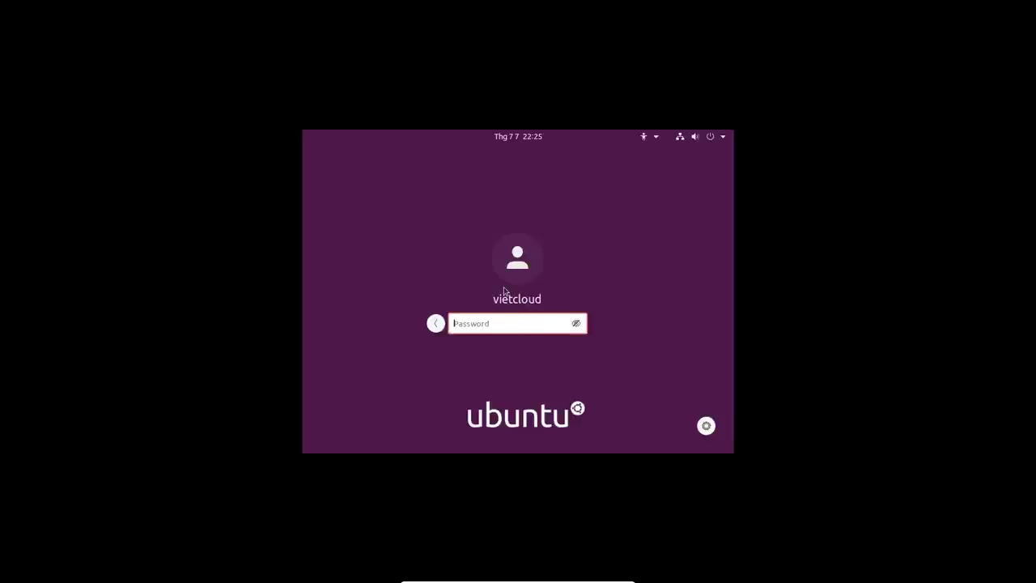
pyautogui.write('********')
pyautogui.press('Return')
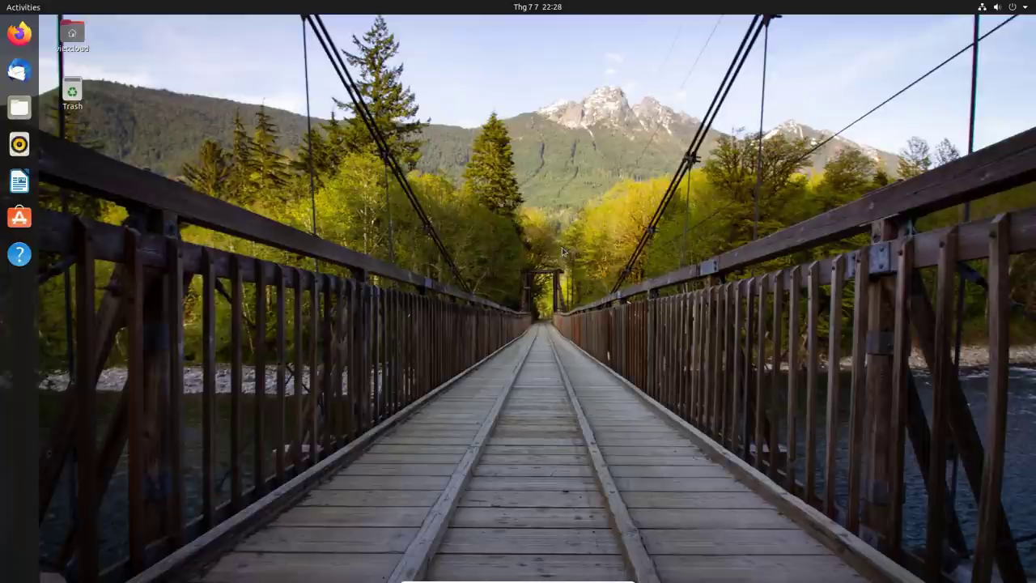
# - Open Settings from the desktop menu, maximize it, and return to the main panel list
pyautogui.rightClick(526, 156)
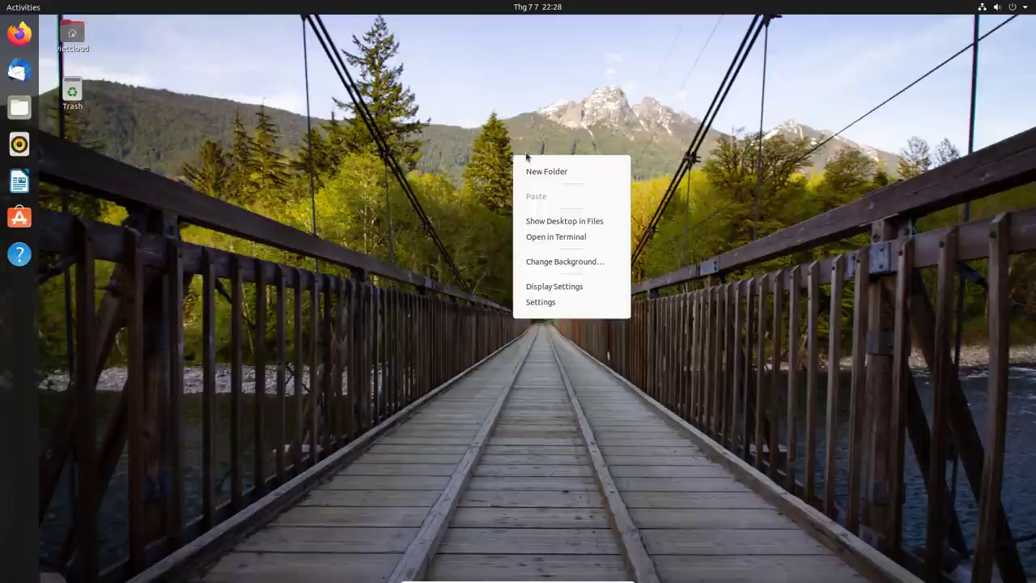
pyautogui.click(611, 286)
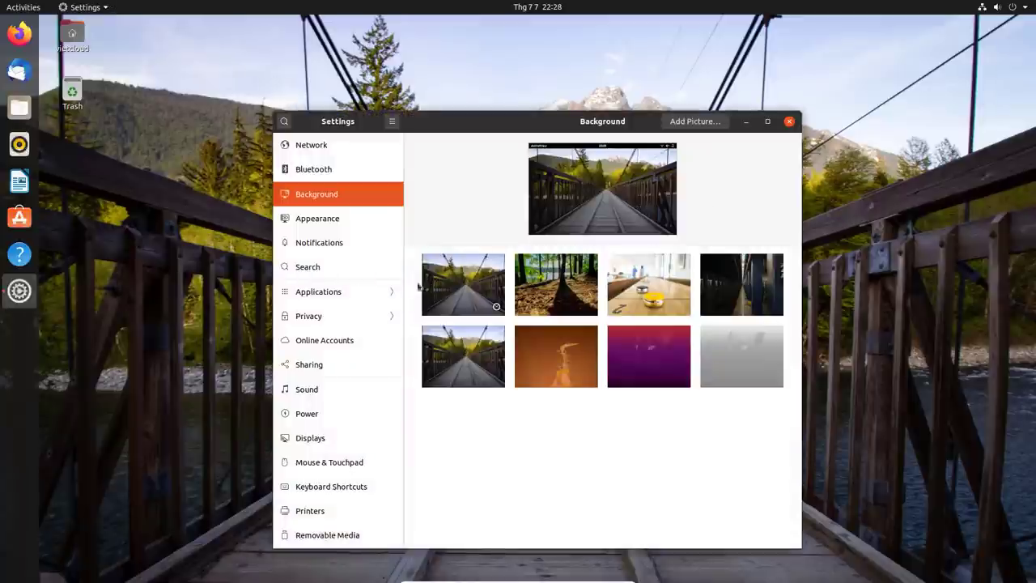
pyautogui.click(317, 295)
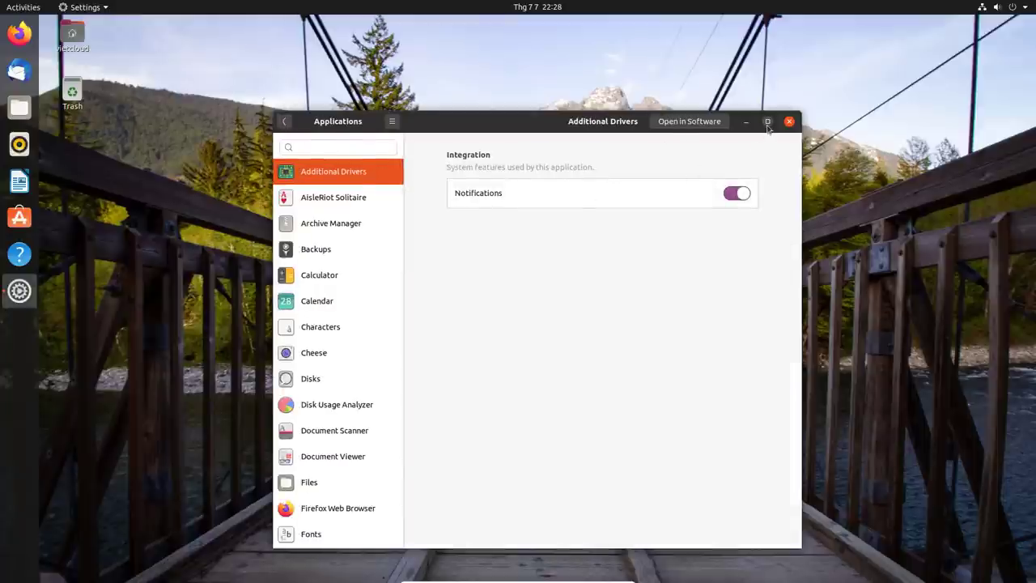
pyautogui.click(767, 122)
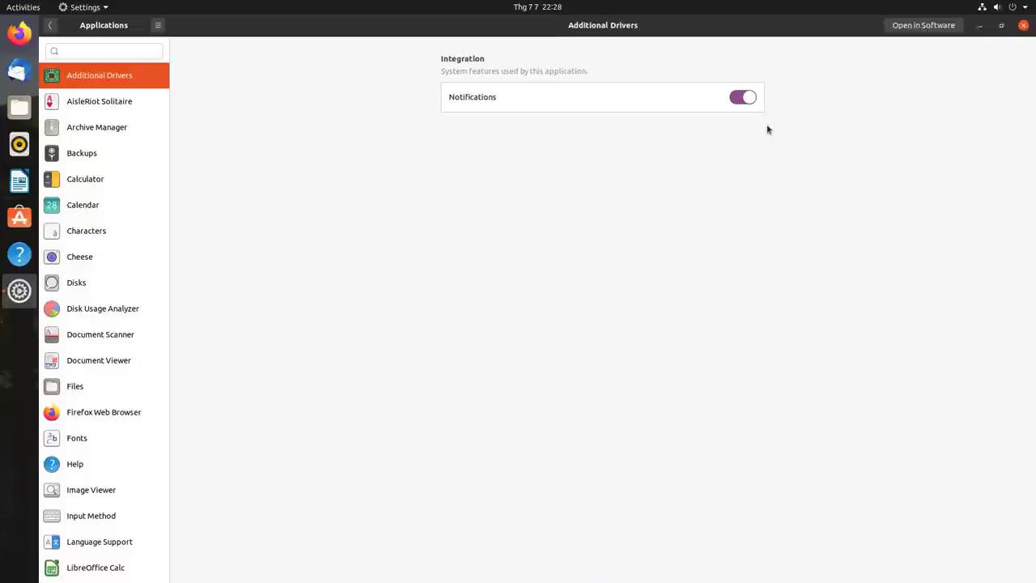
pyautogui.click(53, 30)
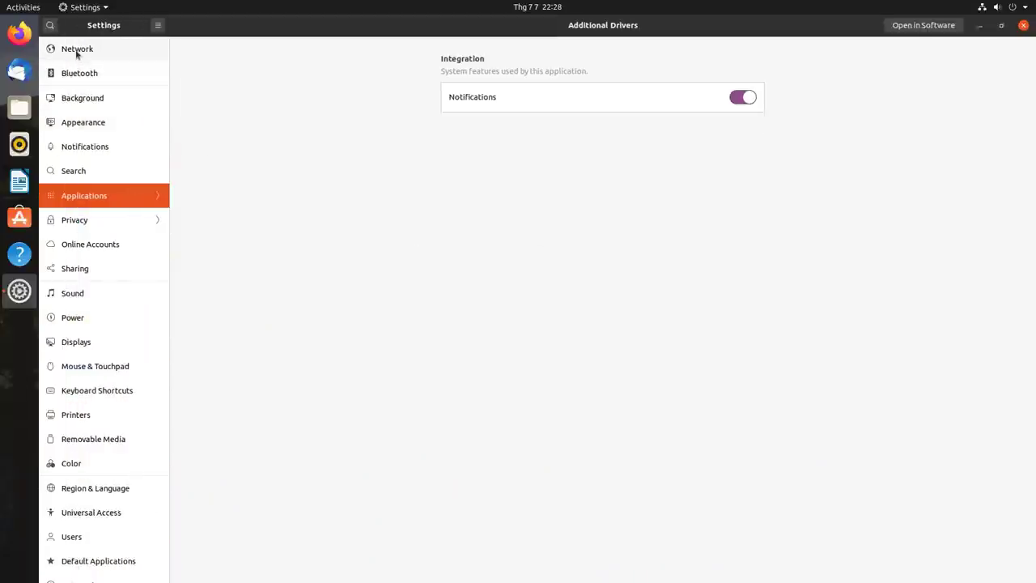
# - Browse Network, Bluetooth, Background, Appearance, Notifications, then Applications' Calculator page
pyautogui.click(77, 52)
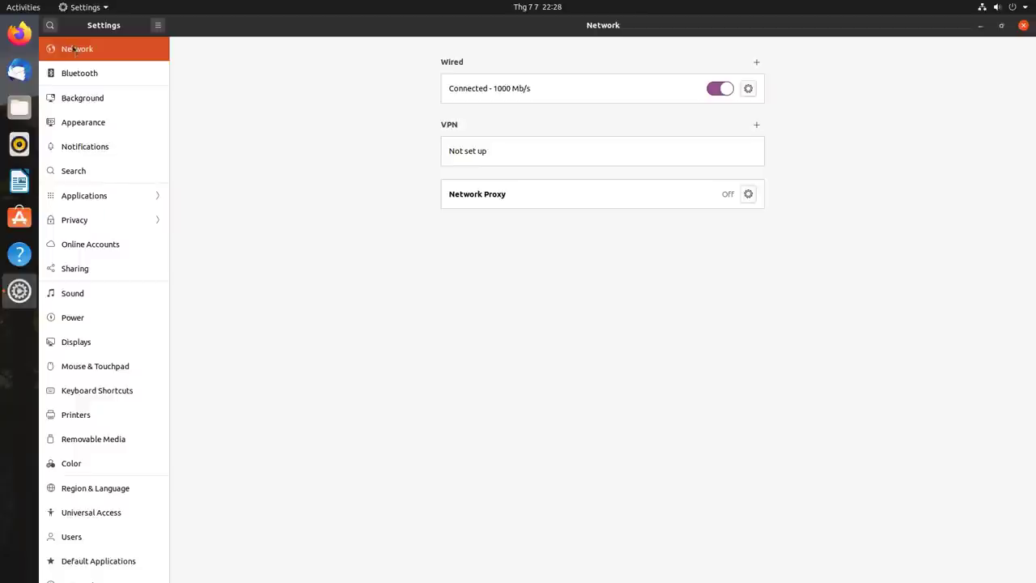
pyautogui.click(72, 75)
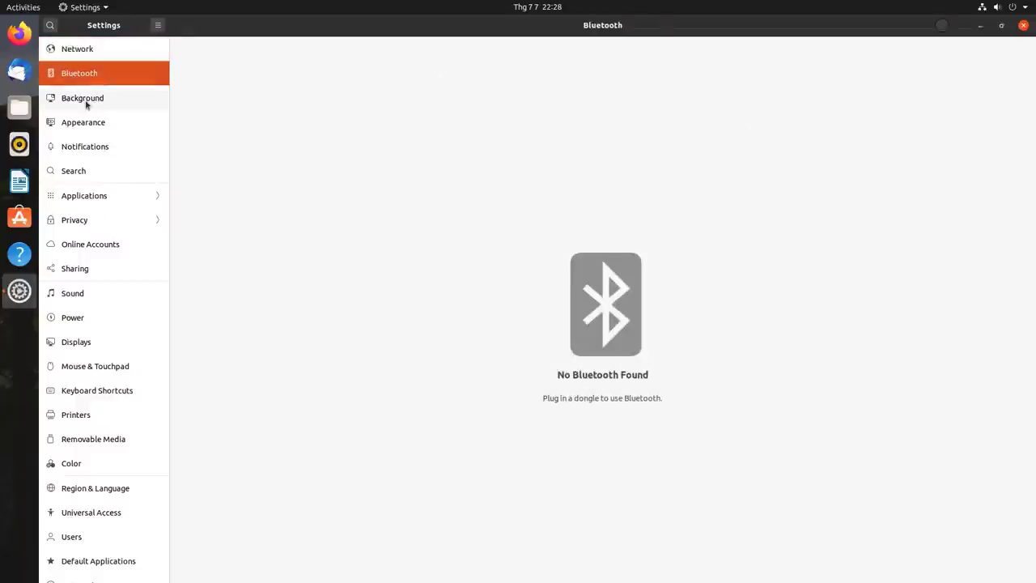
pyautogui.click(86, 102)
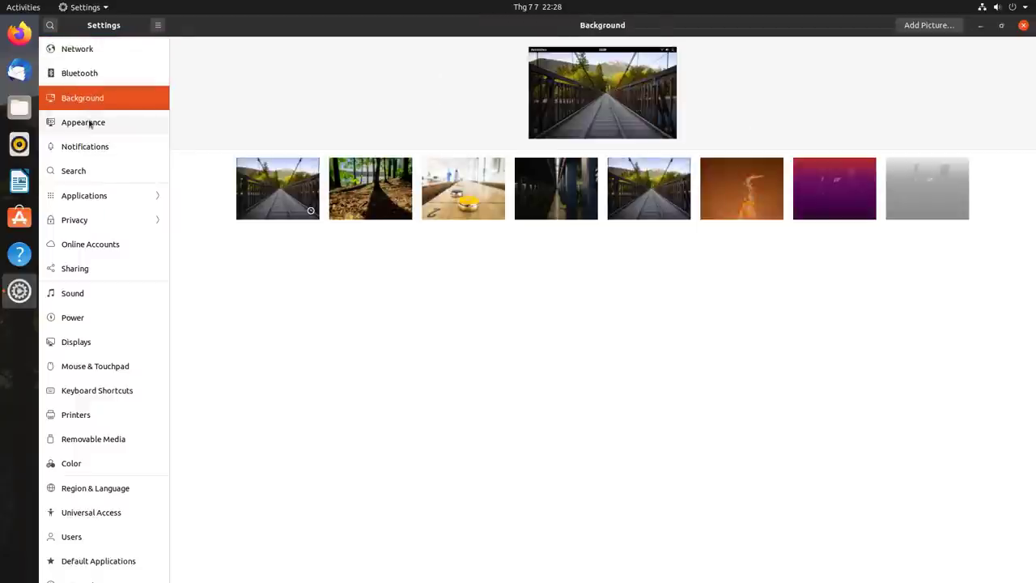
pyautogui.click(89, 122)
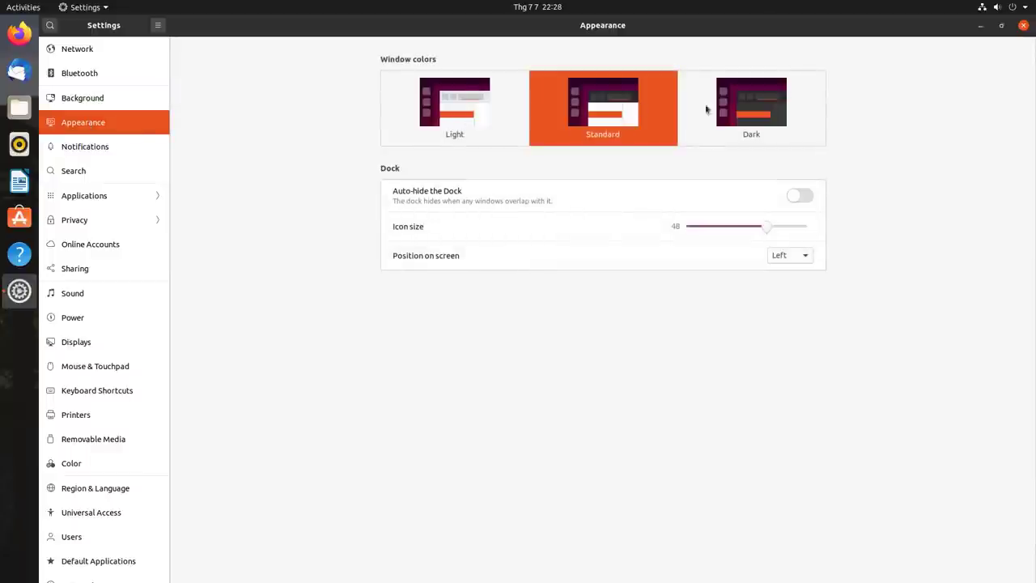
pyautogui.click(83, 151)
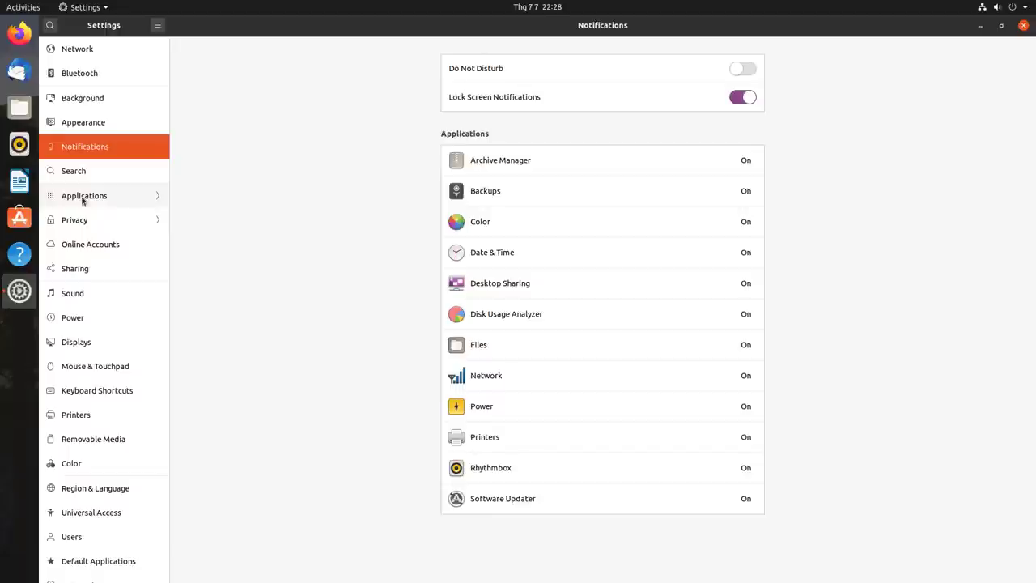
pyautogui.click(83, 199)
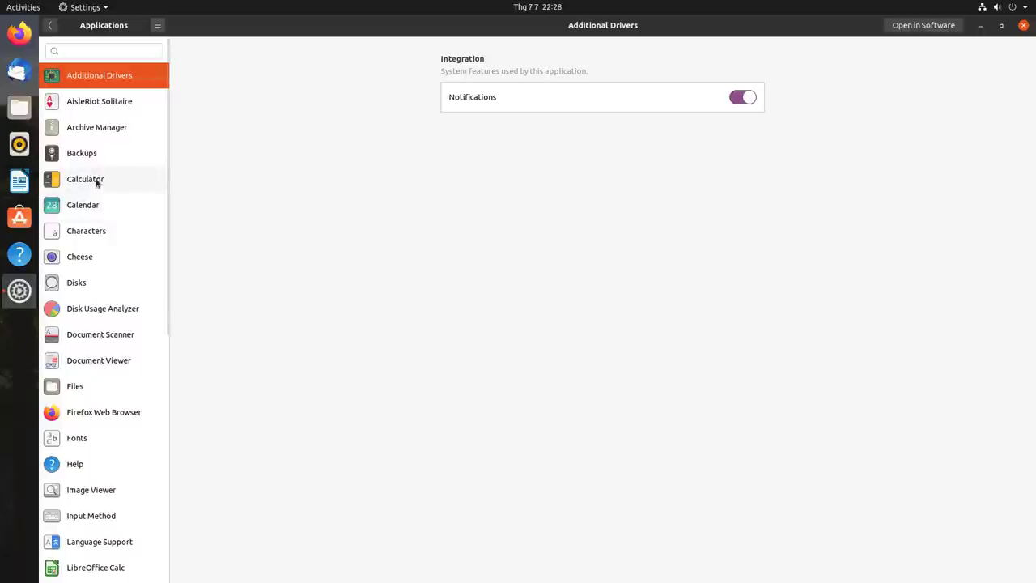
pyautogui.click(96, 183)
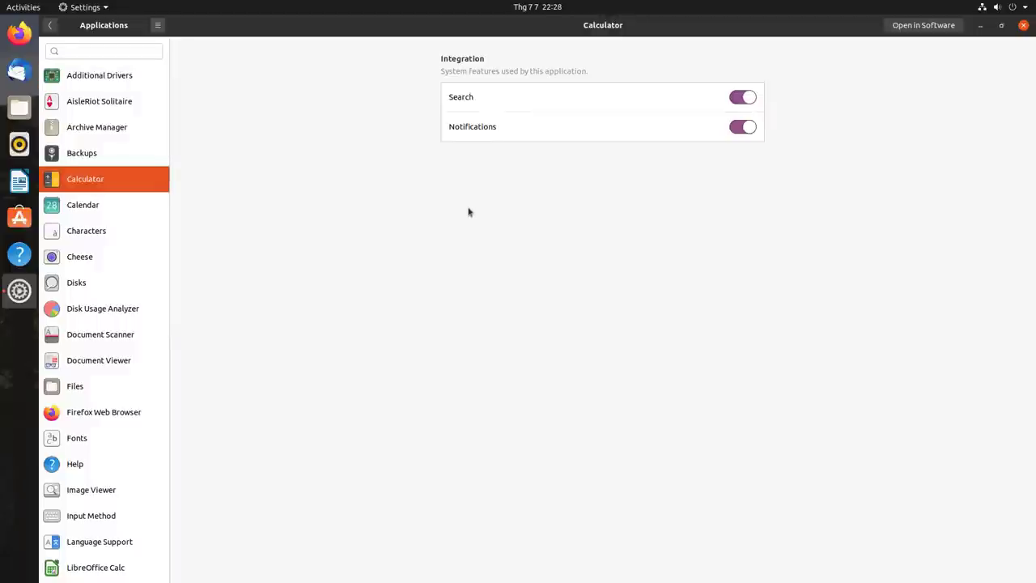
# - View LibreOffice Calc, Draw, Impress, then Writer's settings and file handlers in Applications
pyautogui.scroll(-3, 114, 294)
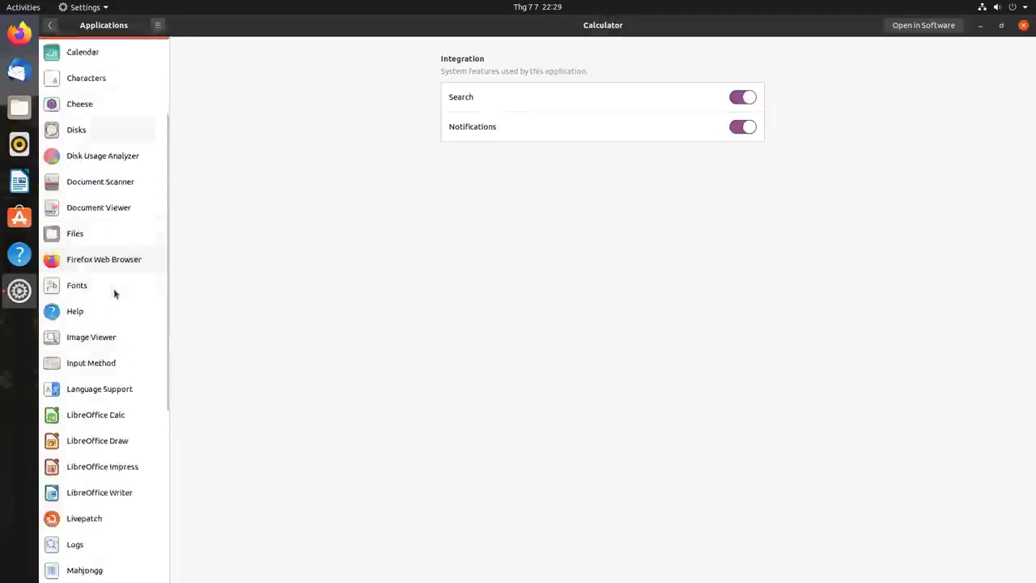
pyautogui.scroll(-1, 114, 294)
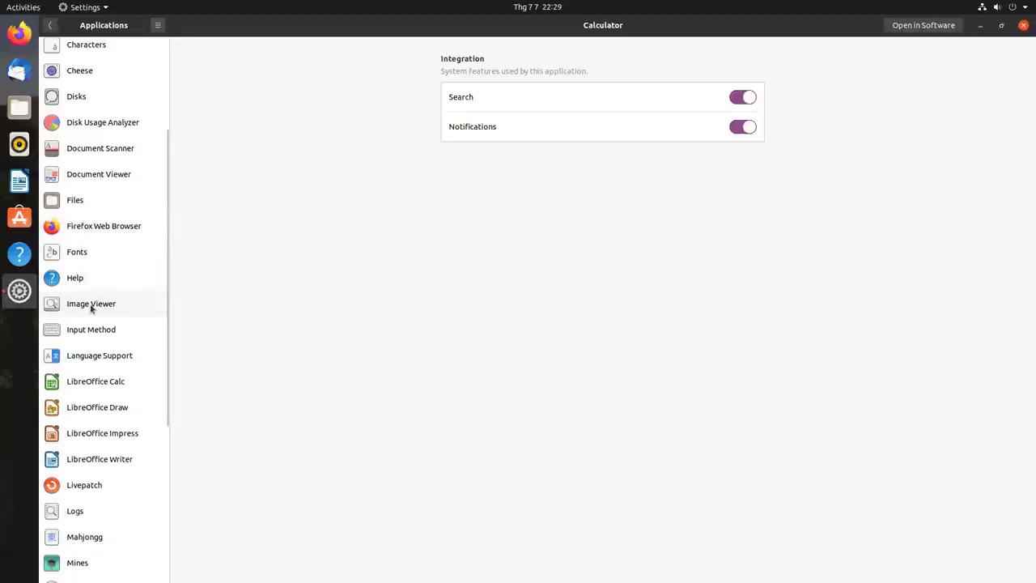
pyautogui.scroll(-2, 98, 314)
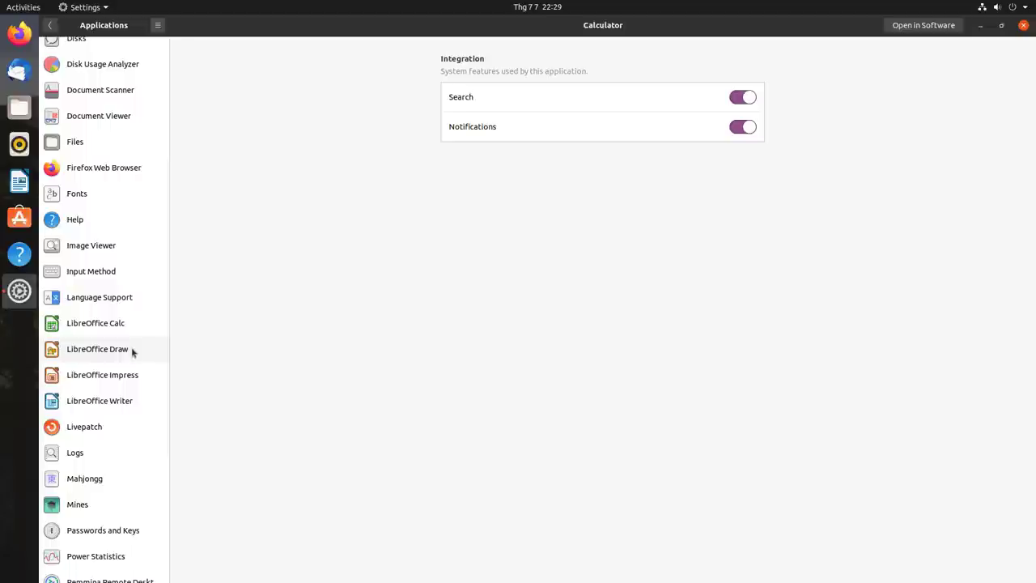
pyautogui.click(94, 323)
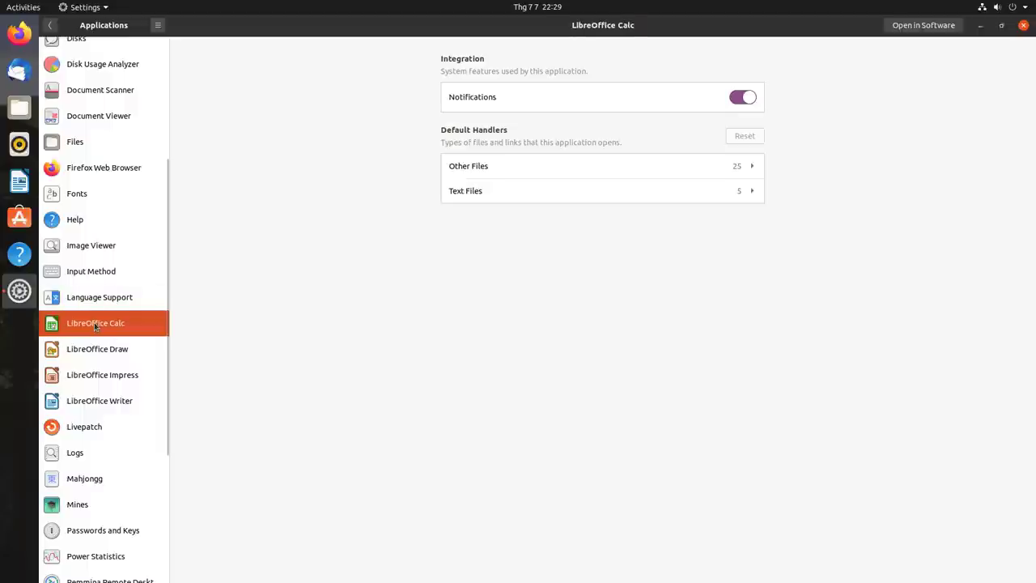
pyautogui.click(123, 358)
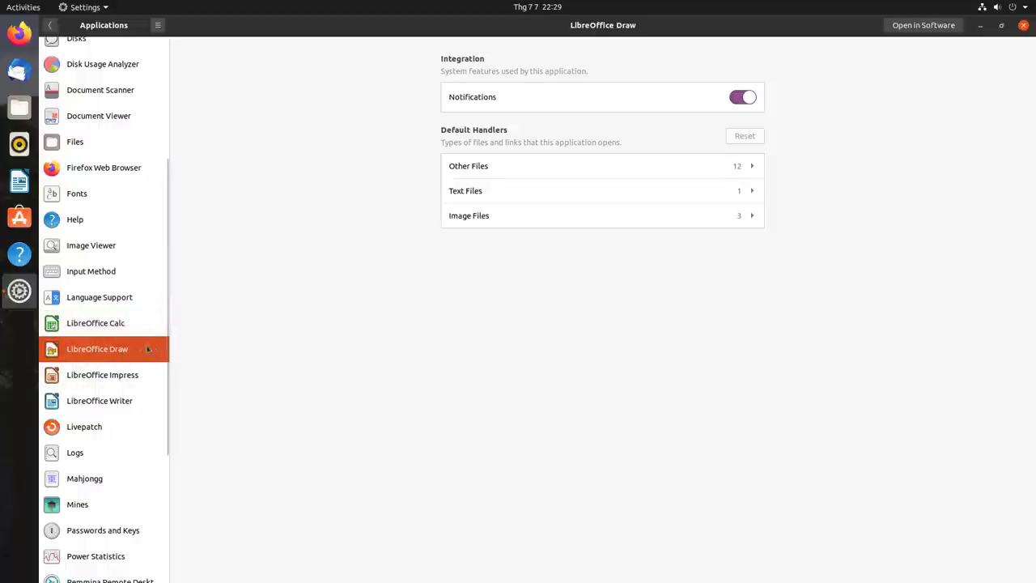
pyautogui.click(142, 376)
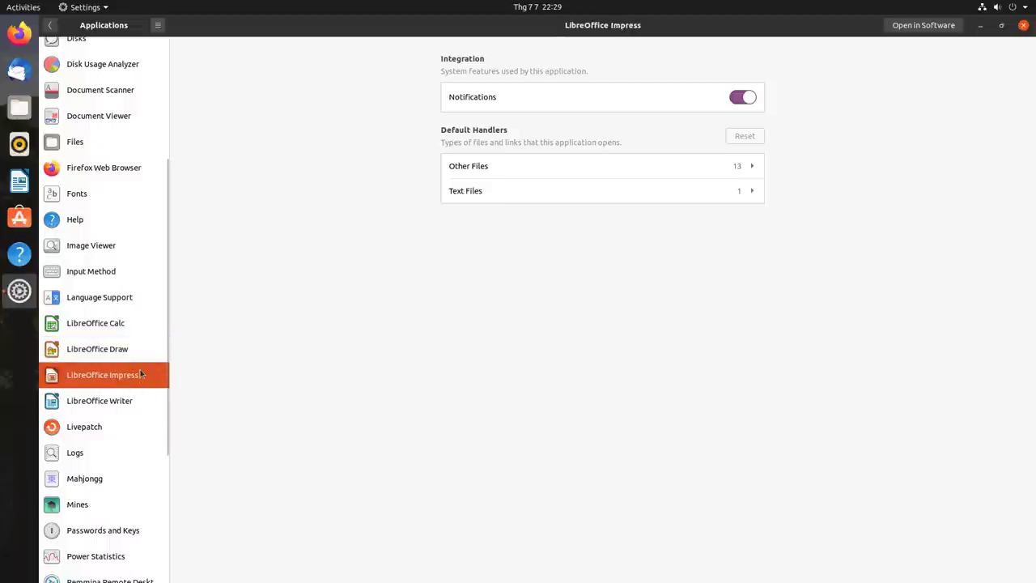
pyautogui.click(89, 401)
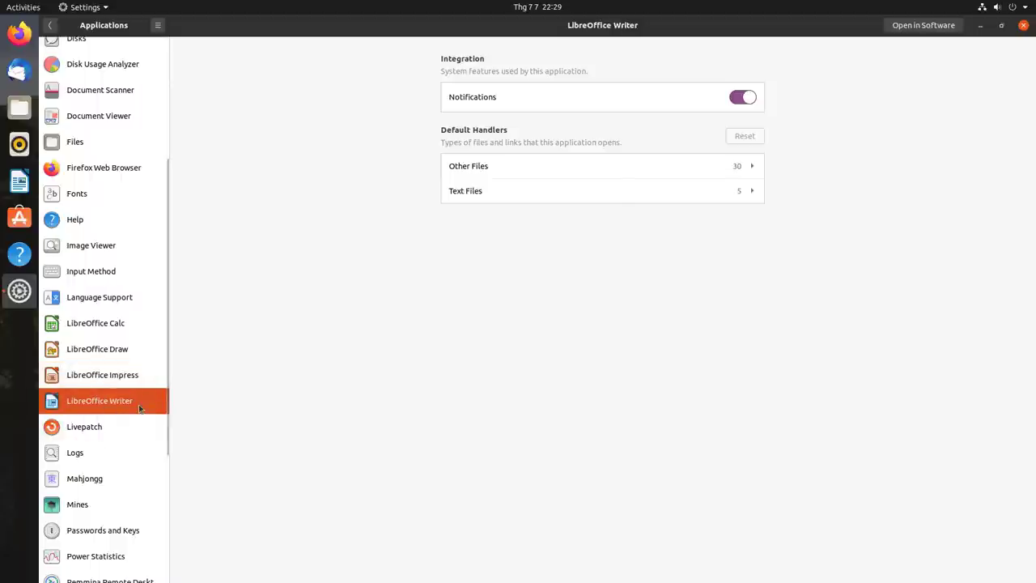
pyautogui.scroll(-4, 139, 409)
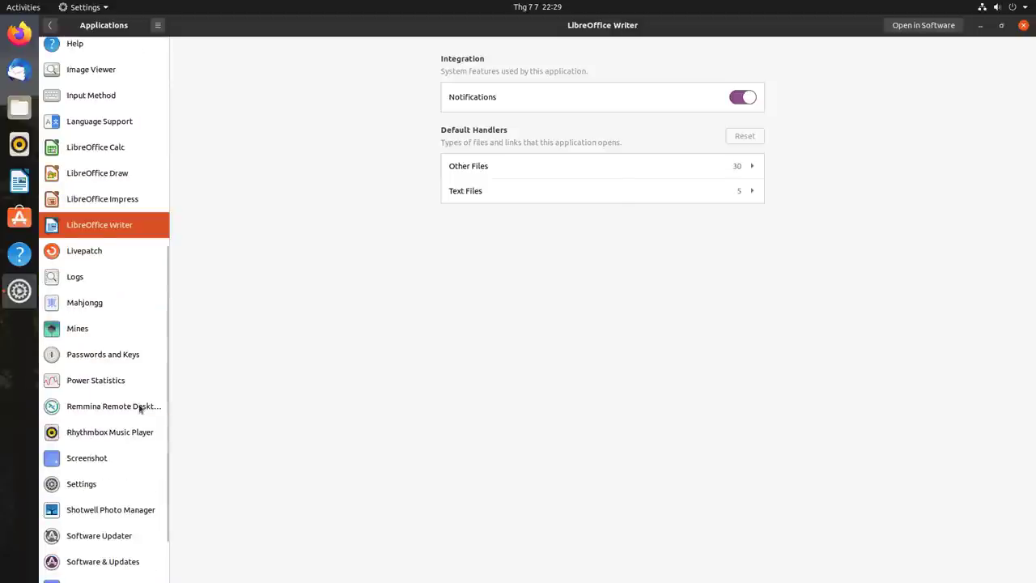
pyautogui.scroll(-5, 139, 409)
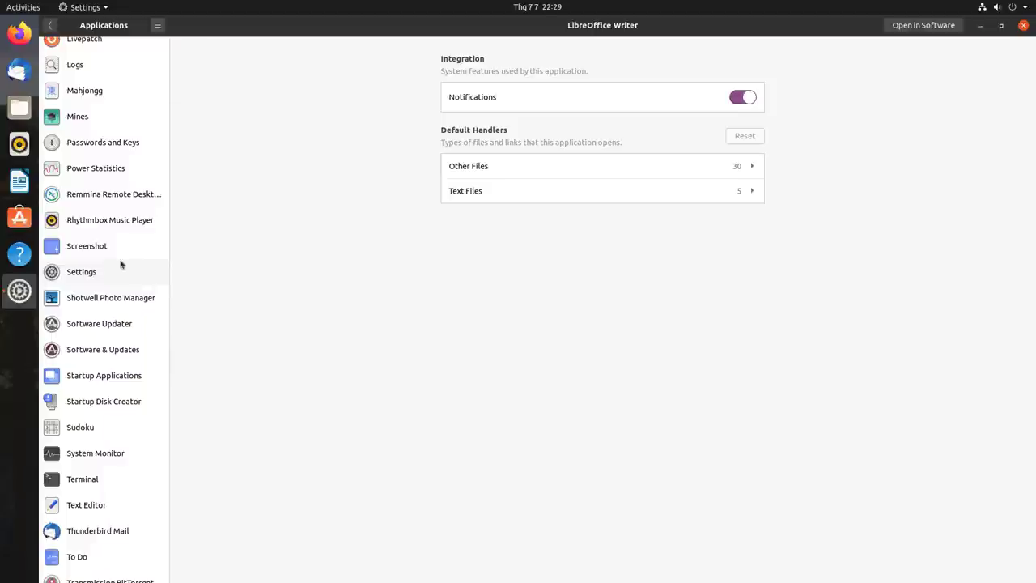
pyautogui.scroll(15, 121, 264)
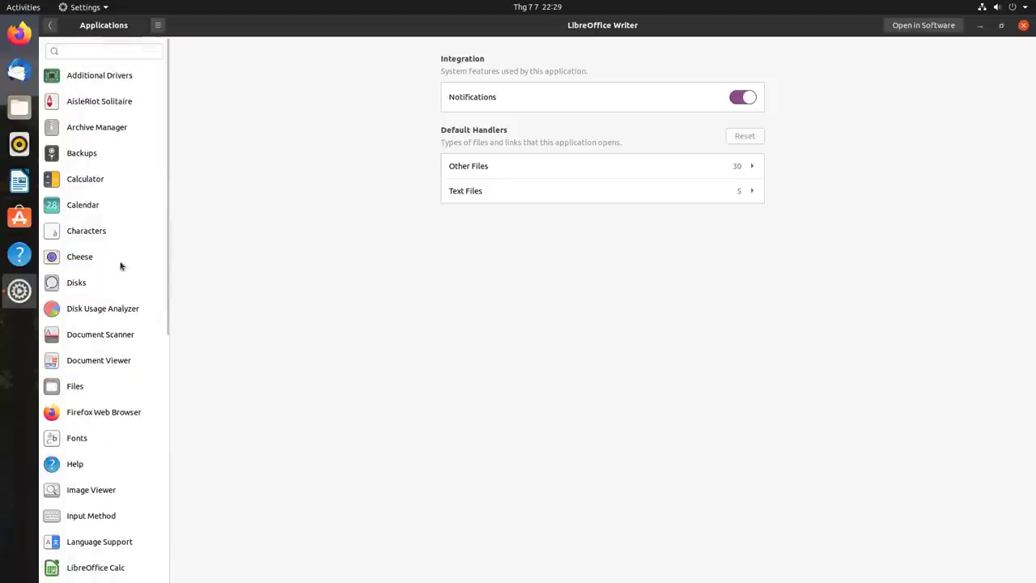
# - Return to the main Settings list and look over the Privacy settings
pyautogui.click(50, 25)
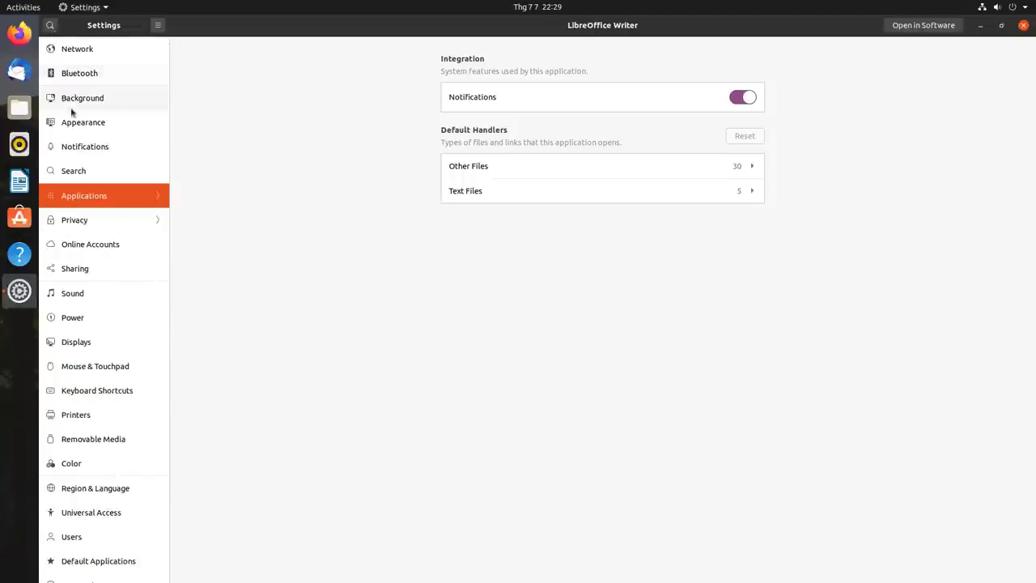
pyautogui.click(77, 224)
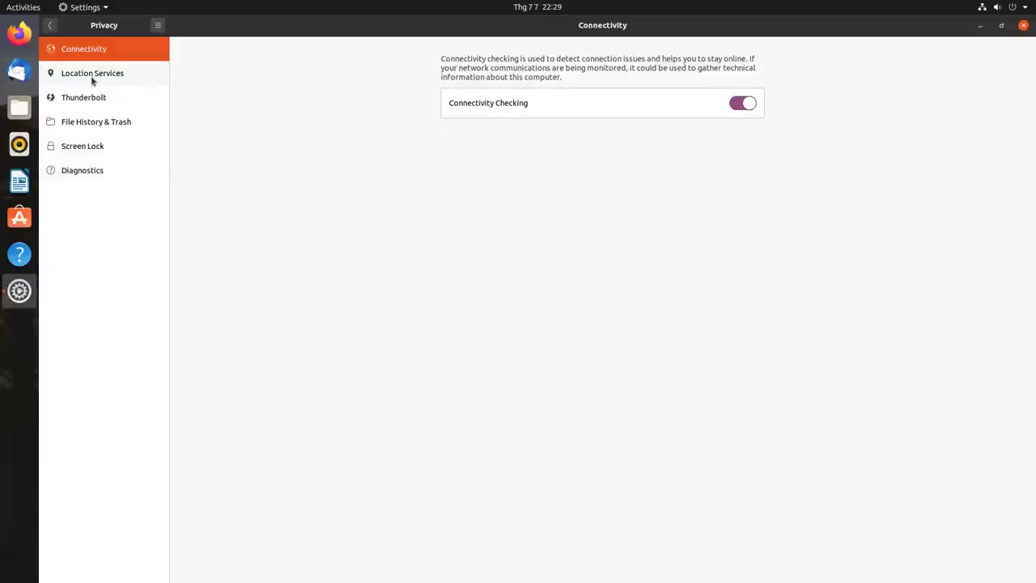
pyautogui.click(50, 25)
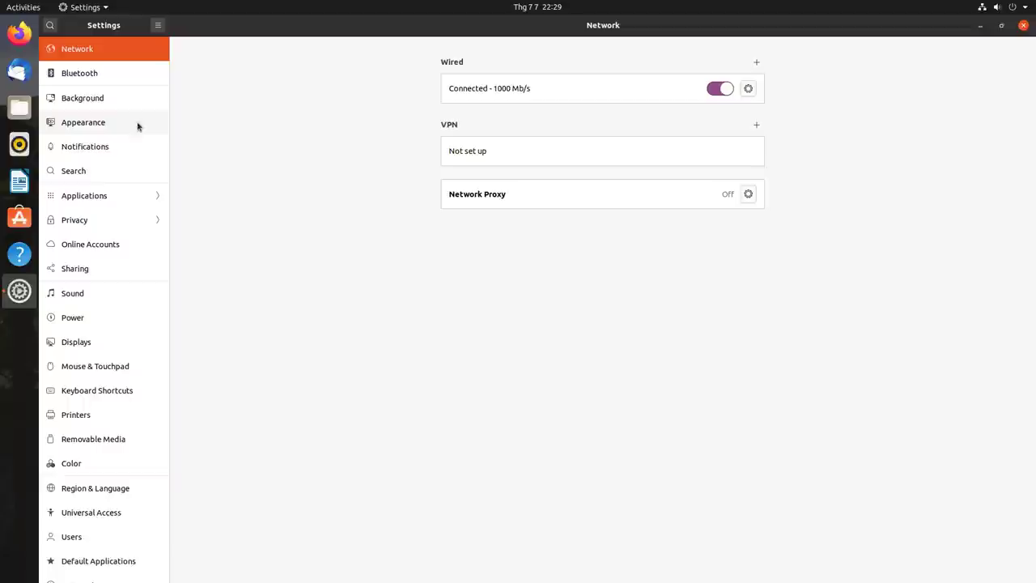
# - Browse Online Accounts, Sharing, Sound and Power, ending on Displays at 1920 × 1200, 100 % scale
pyautogui.click(93, 247)
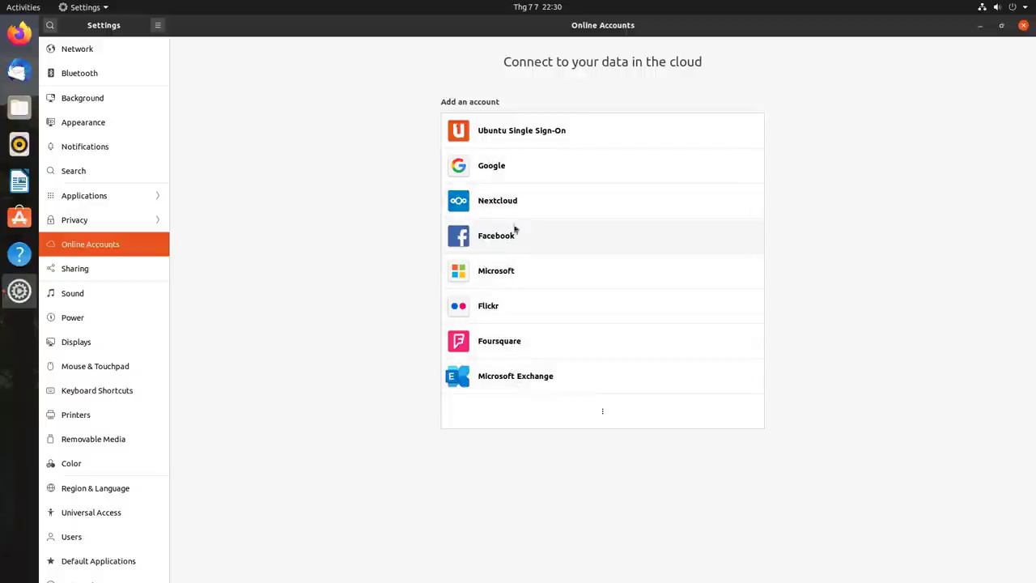
pyautogui.click(136, 277)
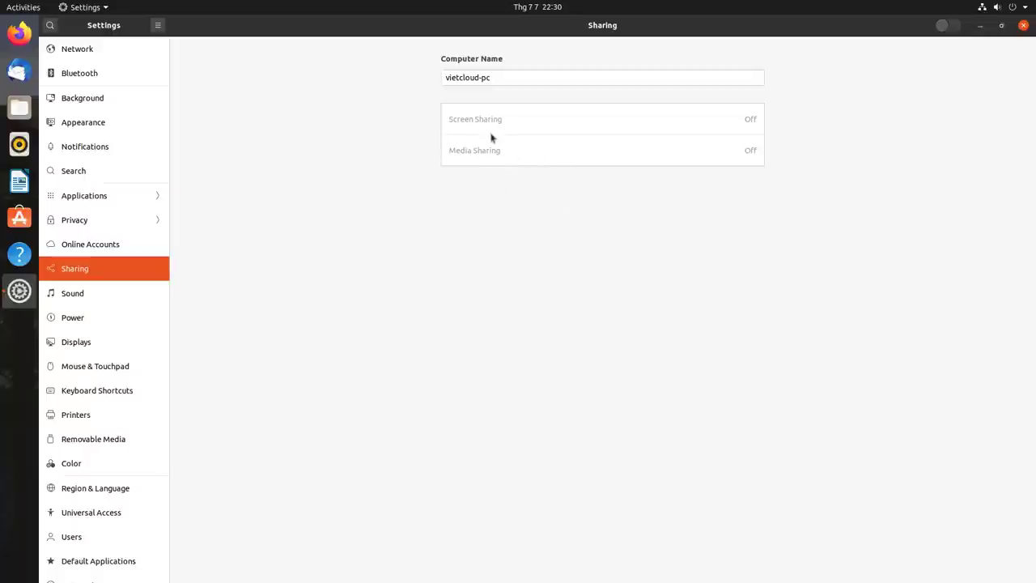
pyautogui.click(74, 294)
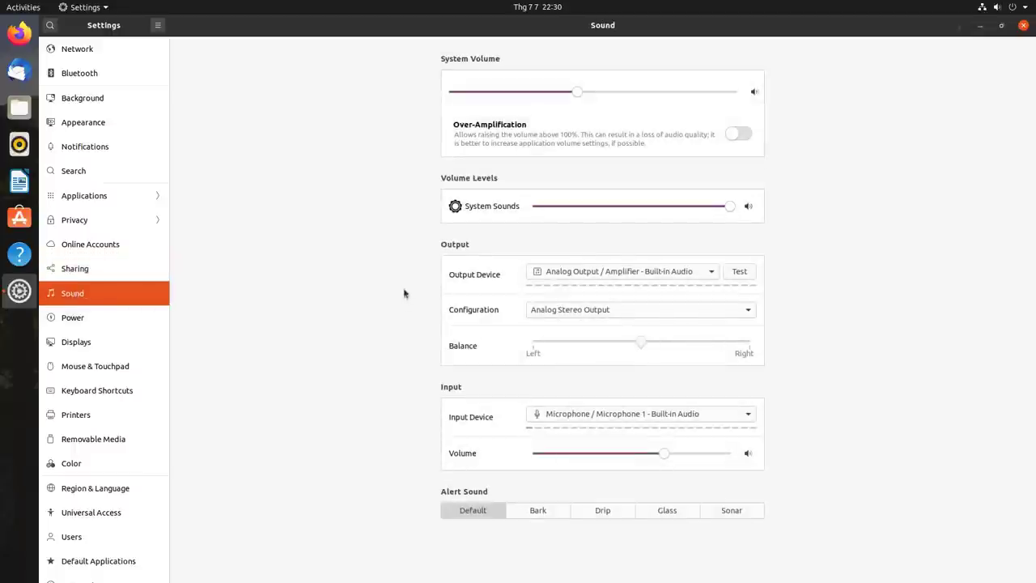
pyautogui.click(84, 323)
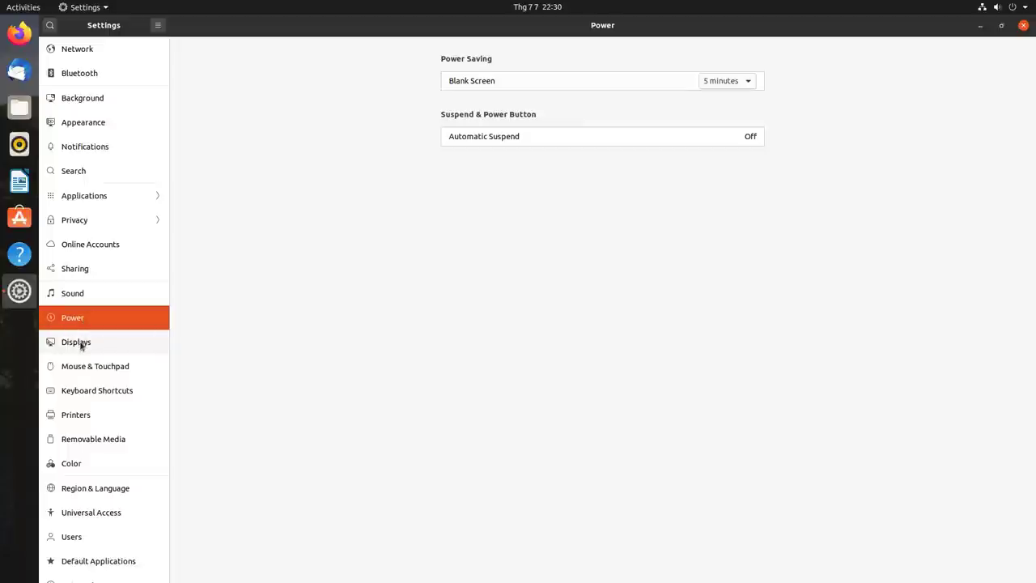
pyautogui.click(81, 344)
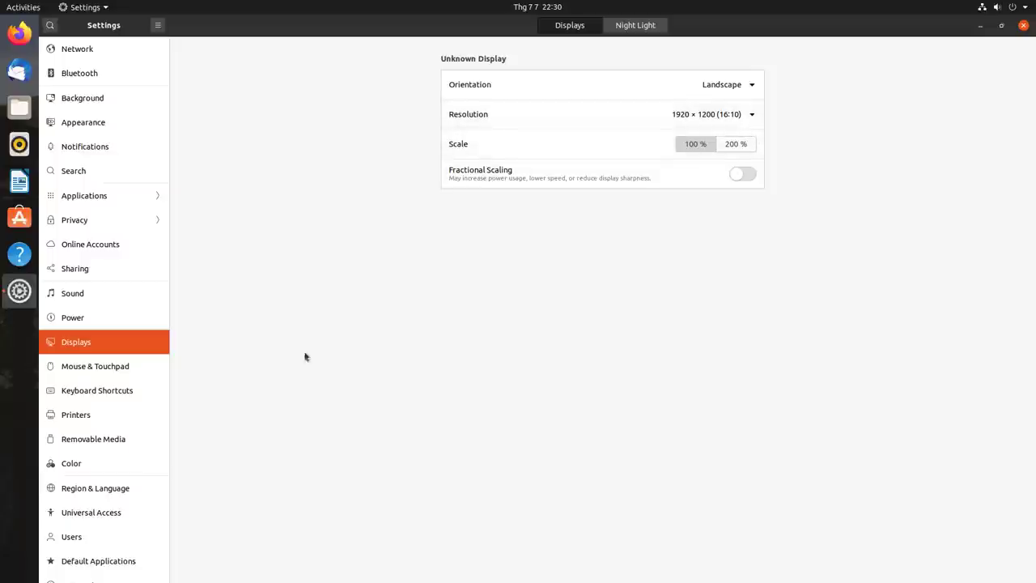
# - Browse the Mouse & Touchpad, Keyboard Shortcuts, Printers and Removable Media settings
pyautogui.click(101, 377)
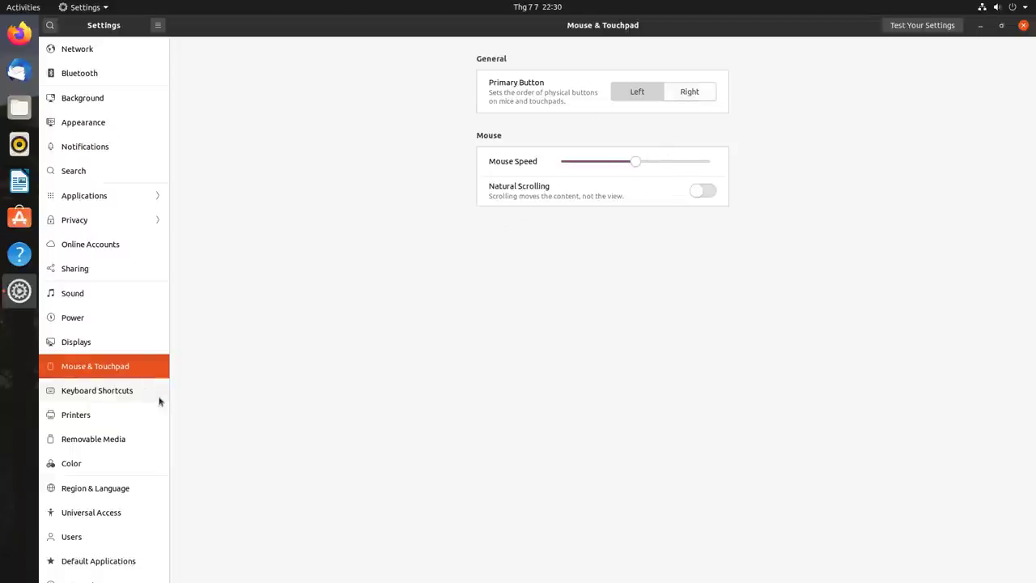
pyautogui.click(96, 393)
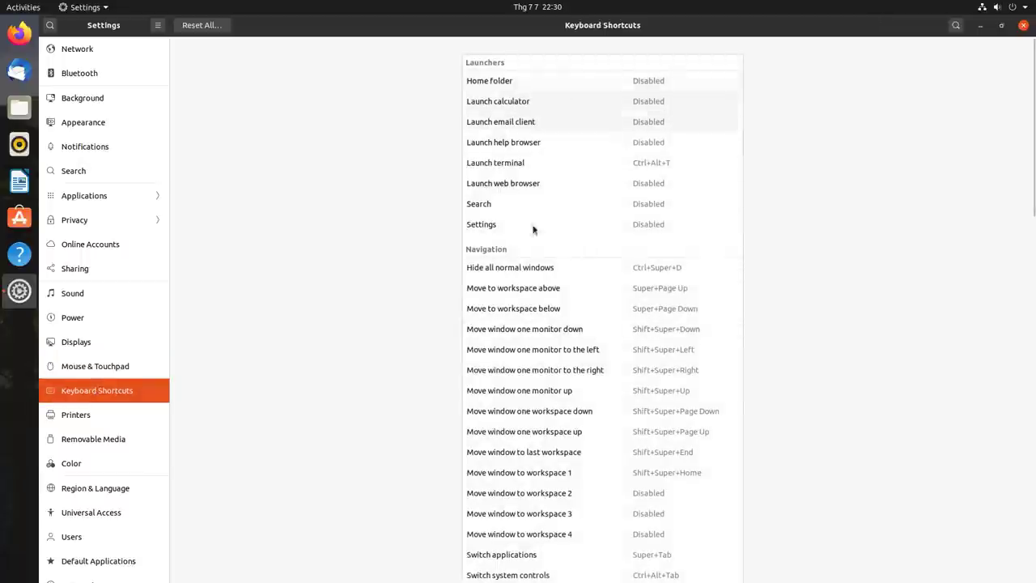
pyautogui.click(79, 420)
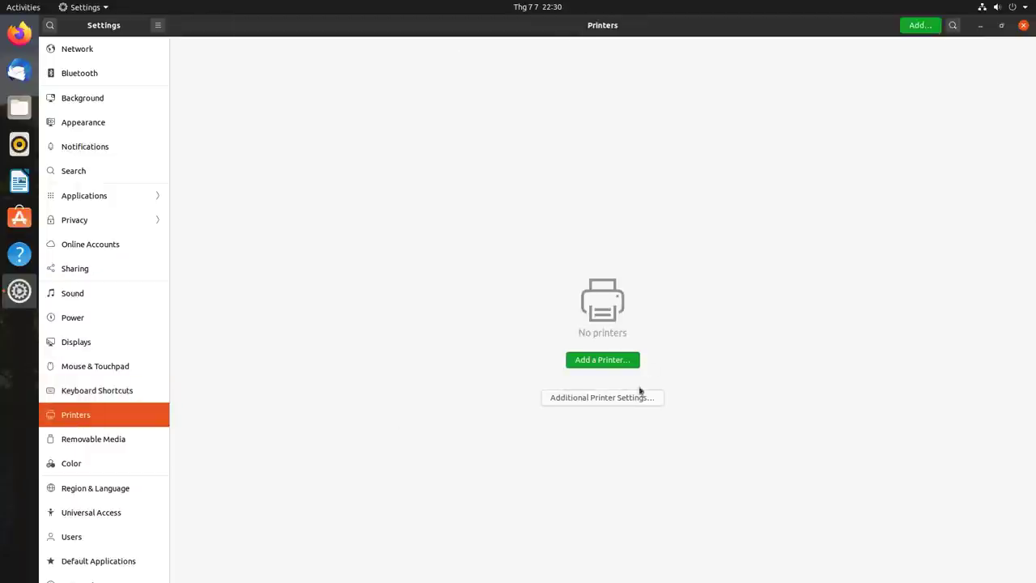
pyautogui.click(93, 440)
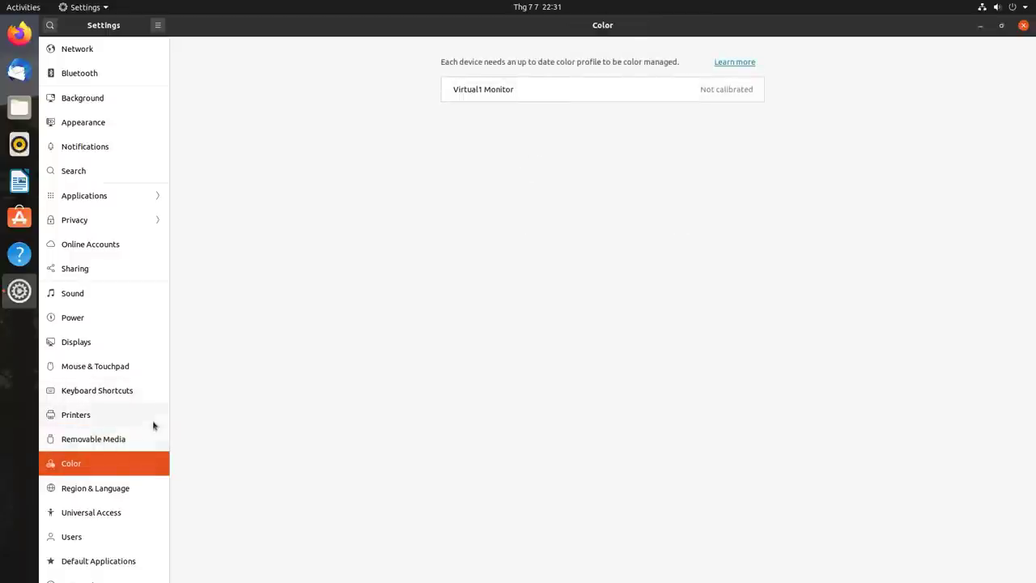
# - Look over Region & Language, Universal Access, Users and Default Applications, then close Settings
pyautogui.click(89, 494)
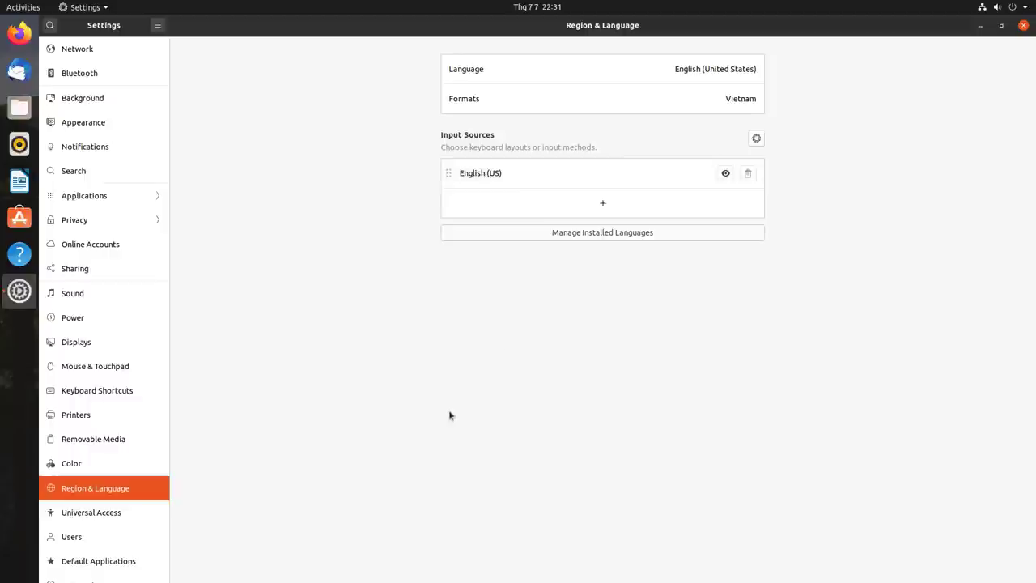
pyautogui.click(105, 513)
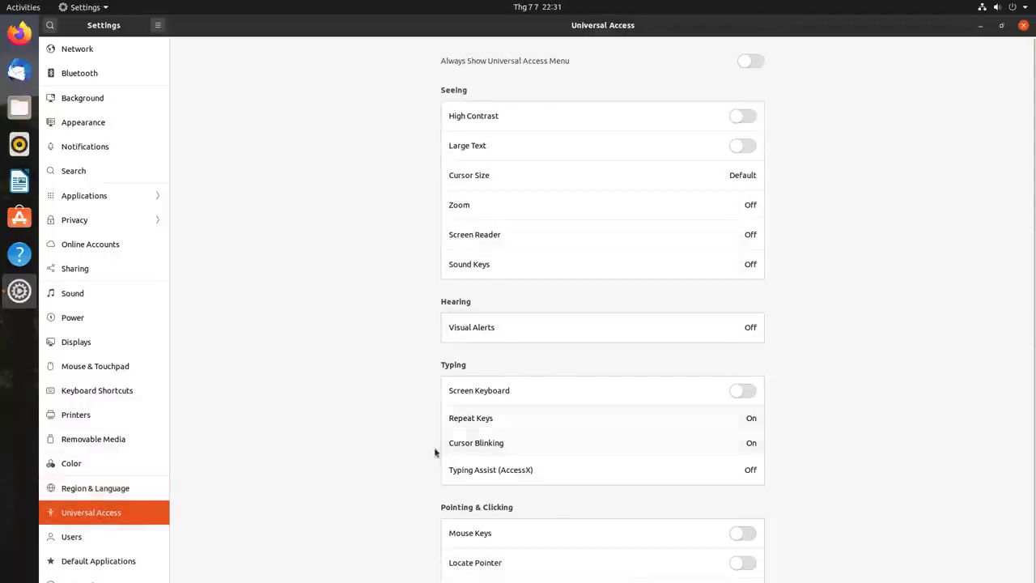
pyautogui.click(86, 532)
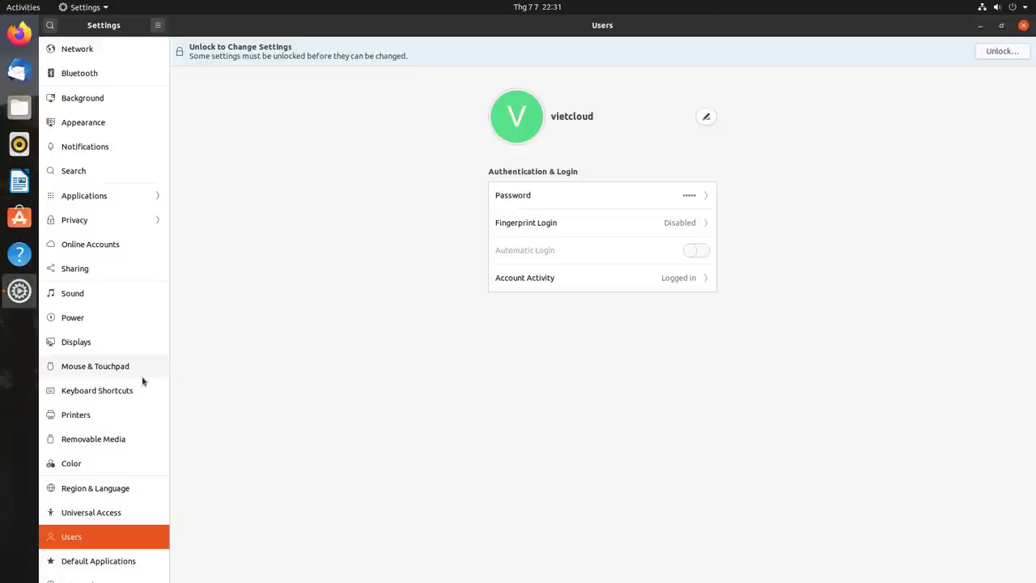
pyautogui.click(81, 562)
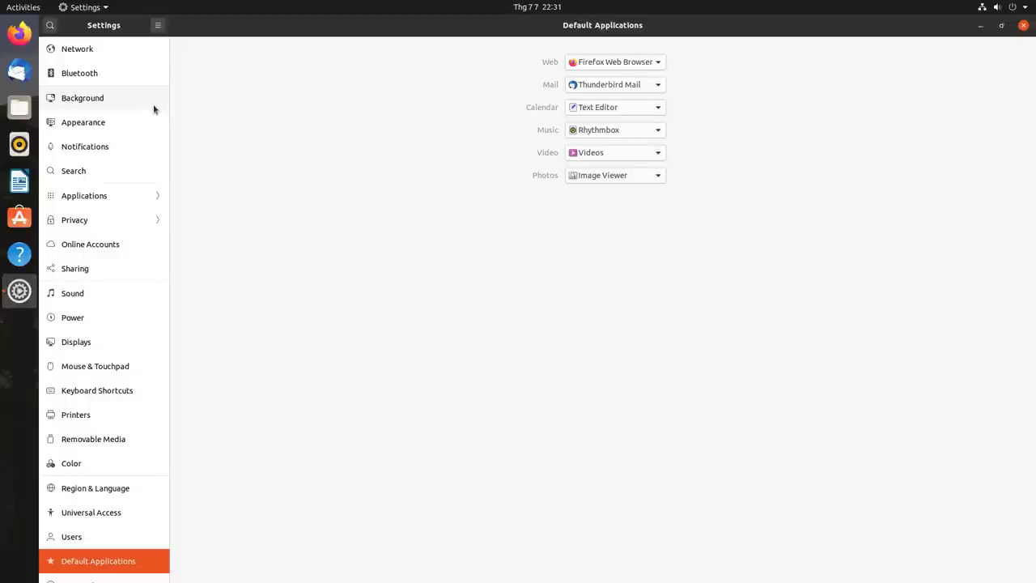
pyautogui.click(1025, 29)
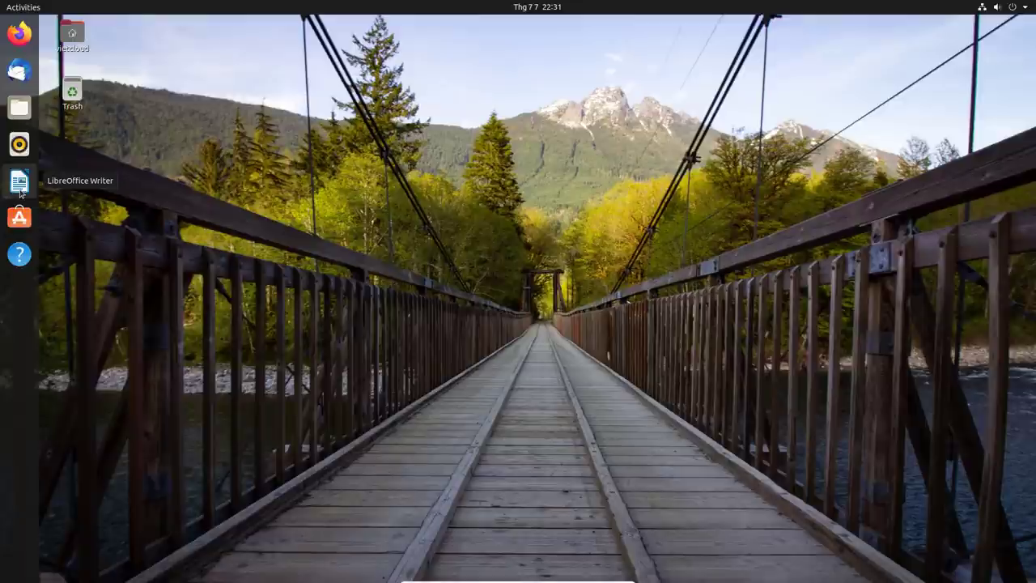
# - Launch LibreOffice Writer with a blank Untitled 1 document and browse its menus to Help
pyautogui.click(19, 191)
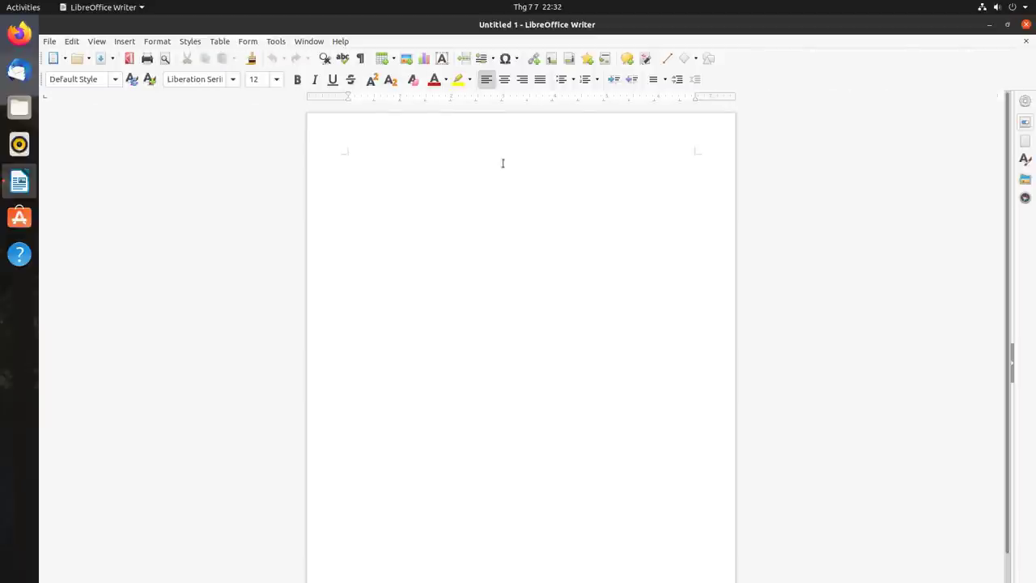
pyautogui.click(341, 41)
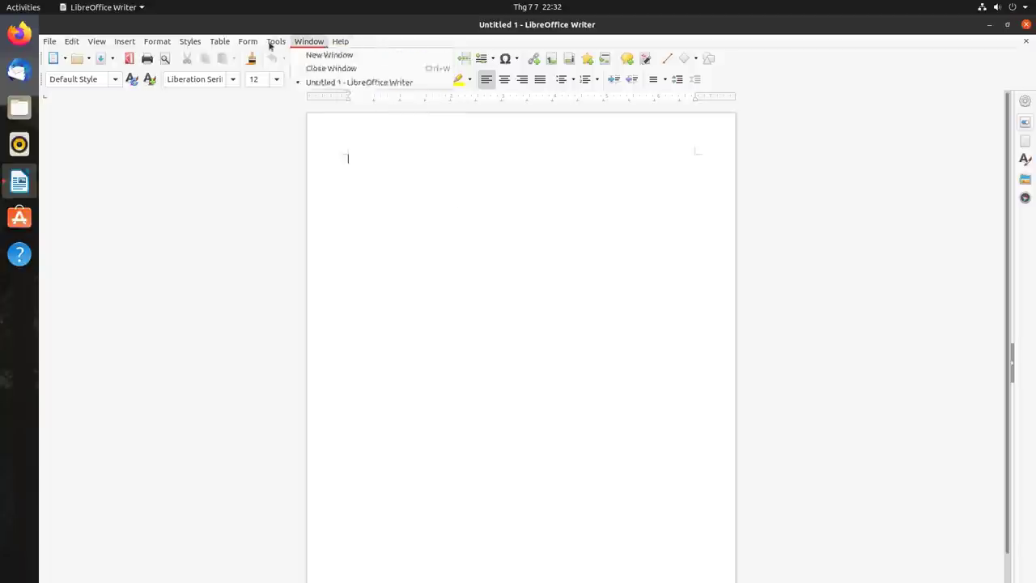
pyautogui.moveTo(191, 41)
pyautogui.moveTo(91, 41)
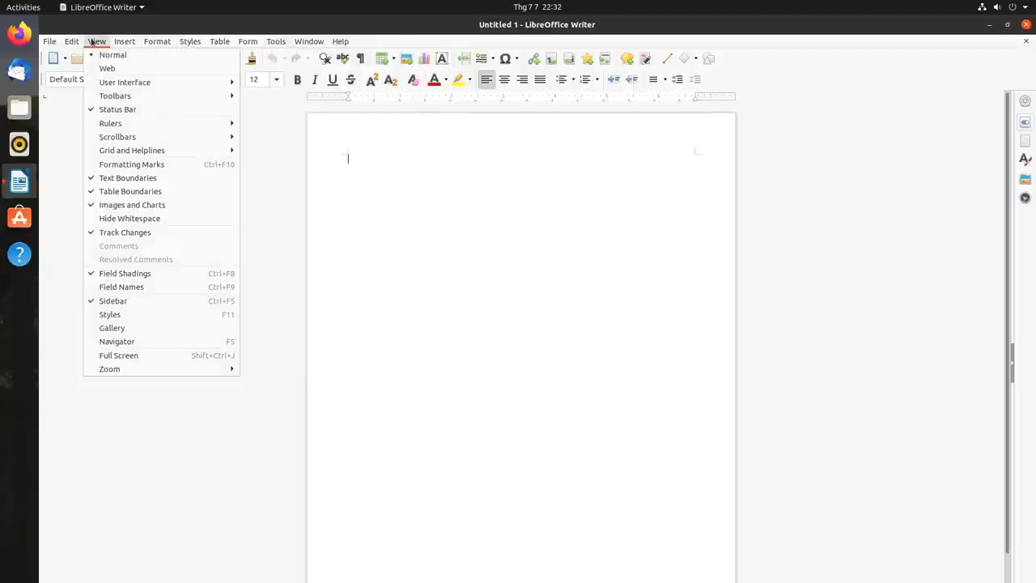
pyautogui.click(92, 41)
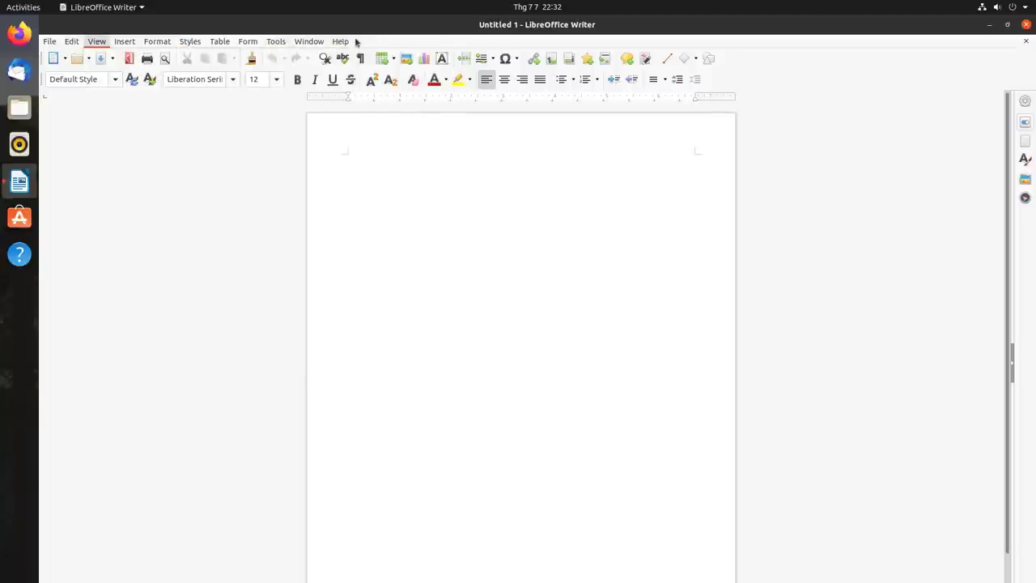
pyautogui.click(340, 41)
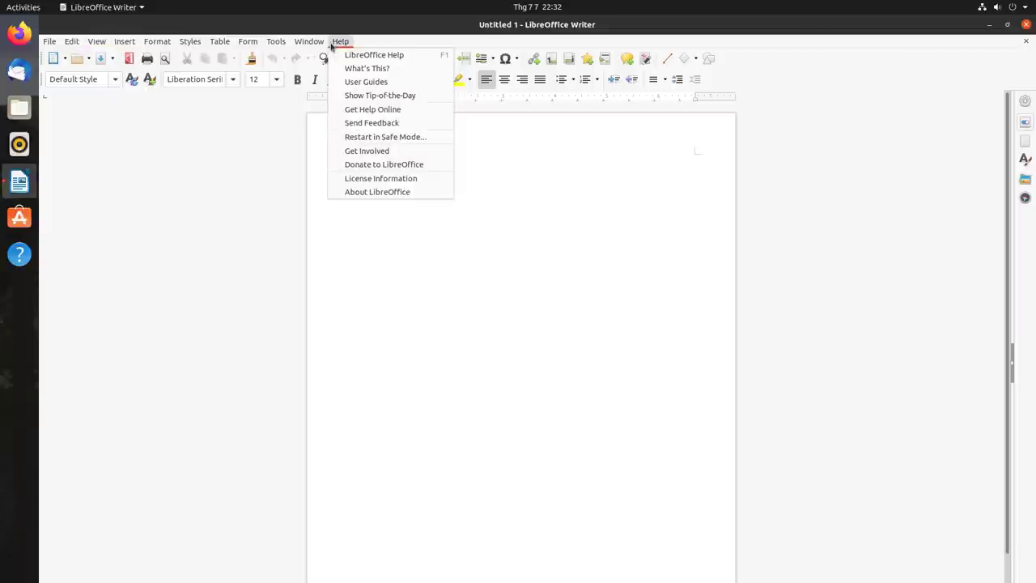
pyautogui.click(398, 193)
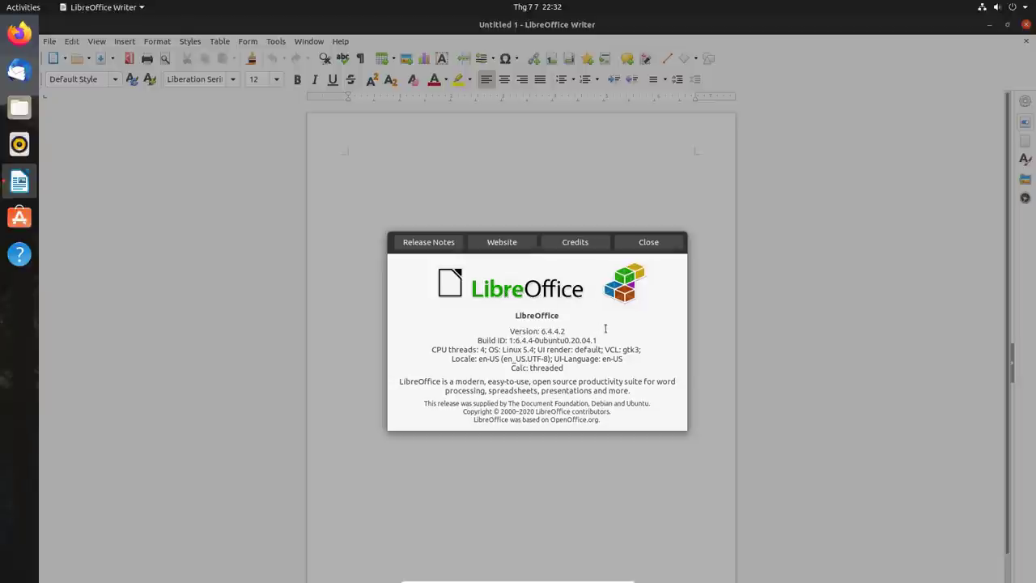
pyautogui.click(500, 248)
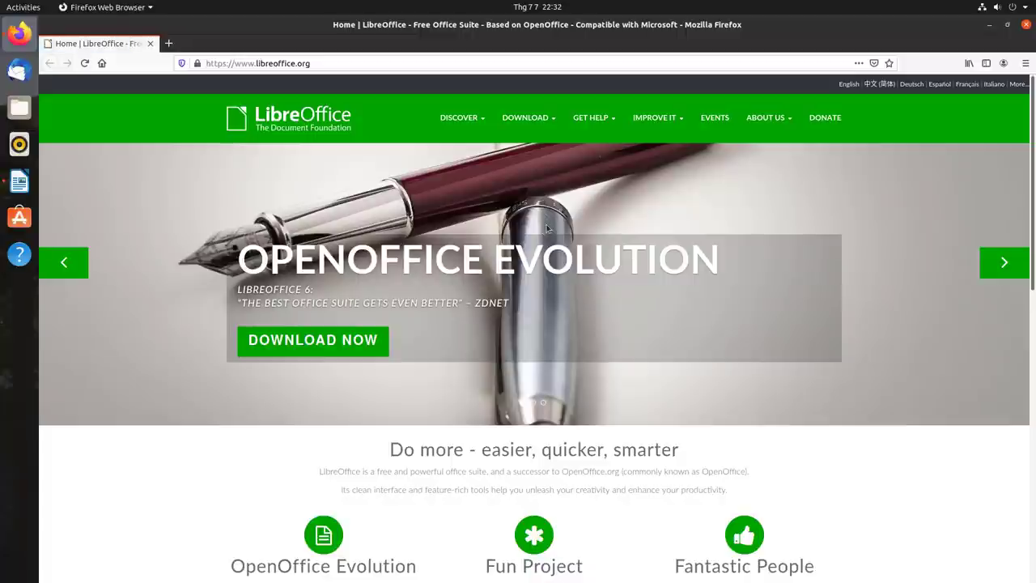
# - Skim the libreoffice.org homepage, then go to the Download page offering 6.4.5 for Linux
pyautogui.scroll(-8, 545, 229)
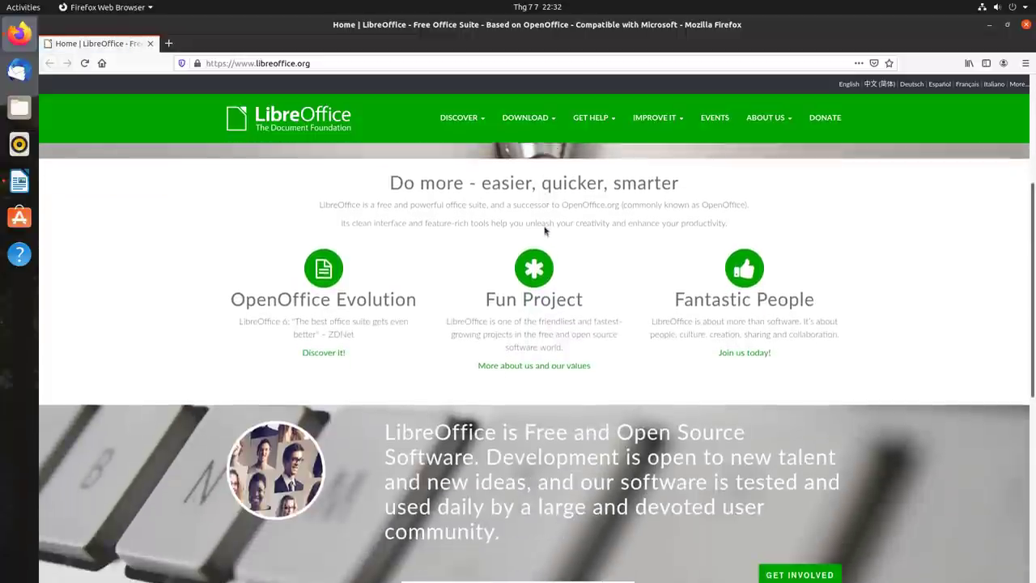
pyautogui.scroll(-3, 541, 236)
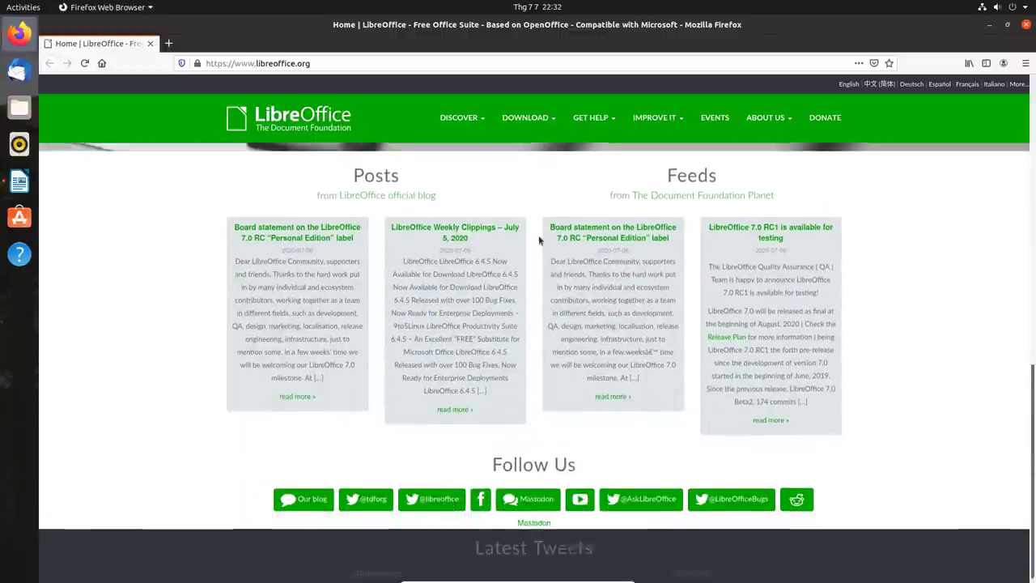
pyautogui.scroll(-2, 539, 238)
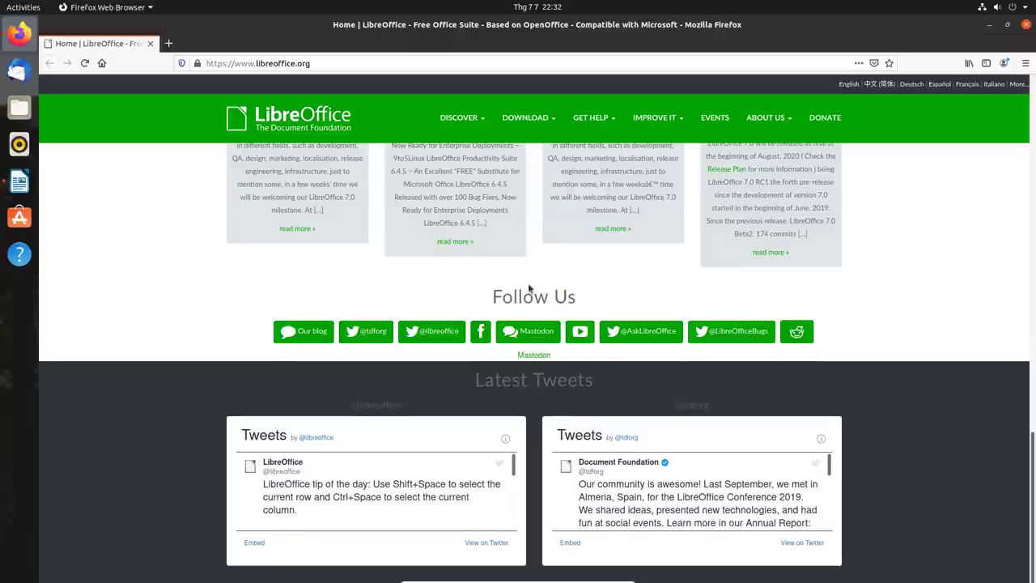
pyautogui.scroll(2, 528, 289)
pyautogui.scroll(10, 529, 289)
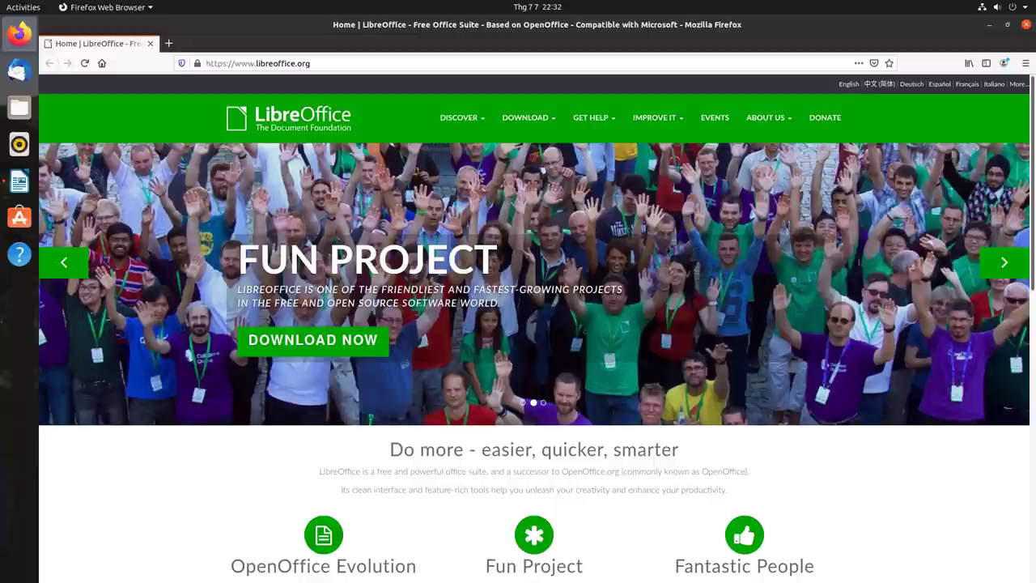
pyautogui.click(336, 334)
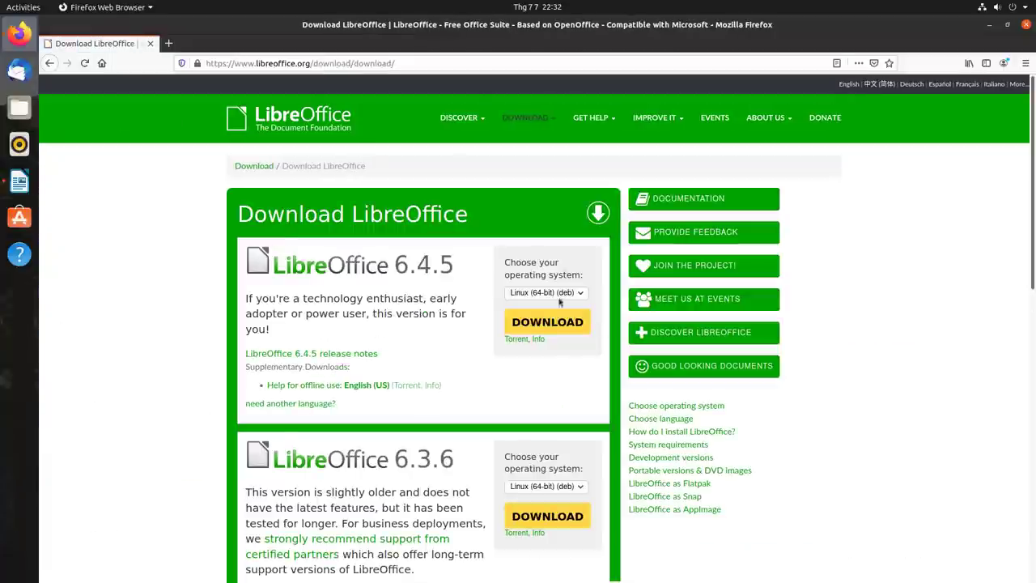